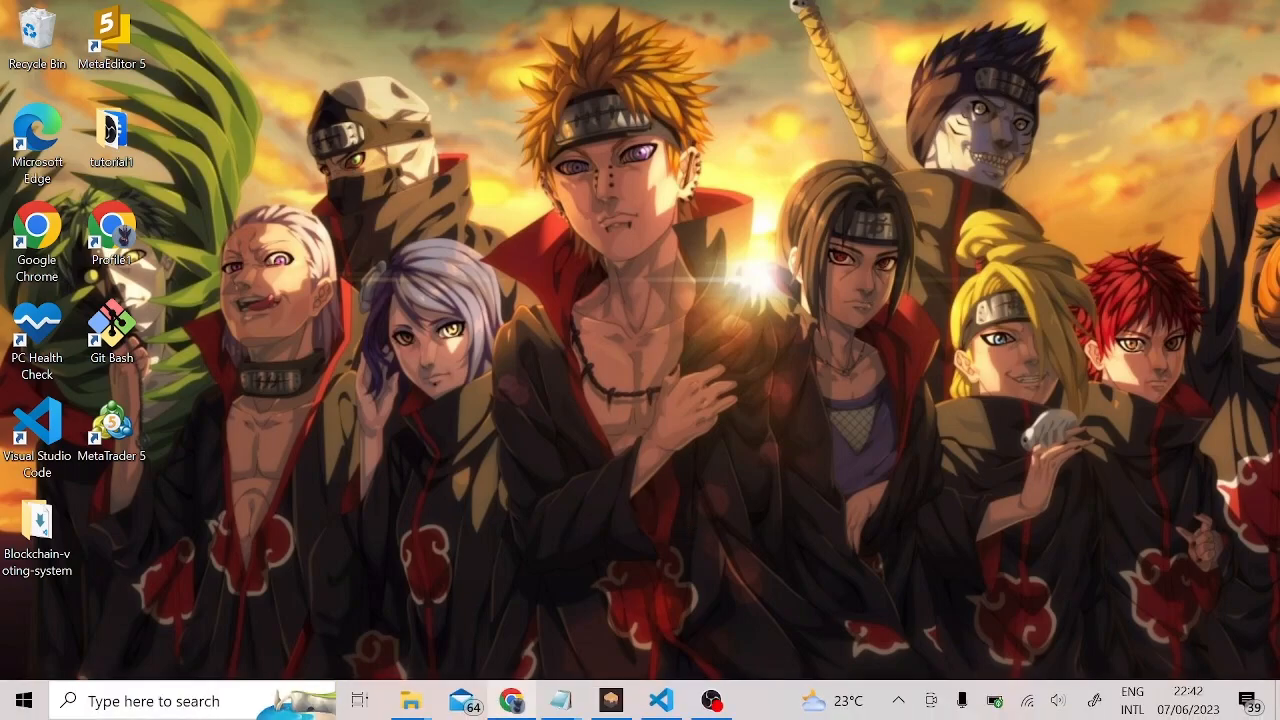
- Switch to Chrome, search Google in a new tab for "metamask extension" and open MetaMask's Chrome Web Store page
mouse_move(517, 708)
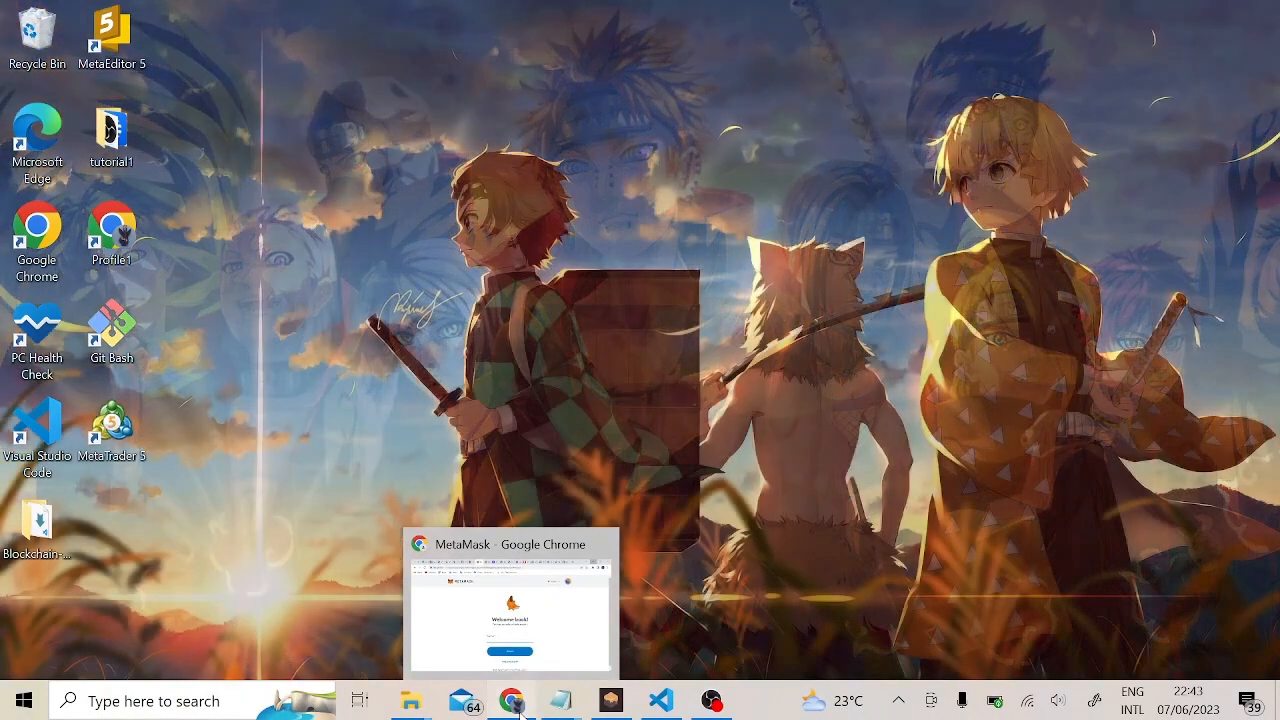
left_click(537, 563)
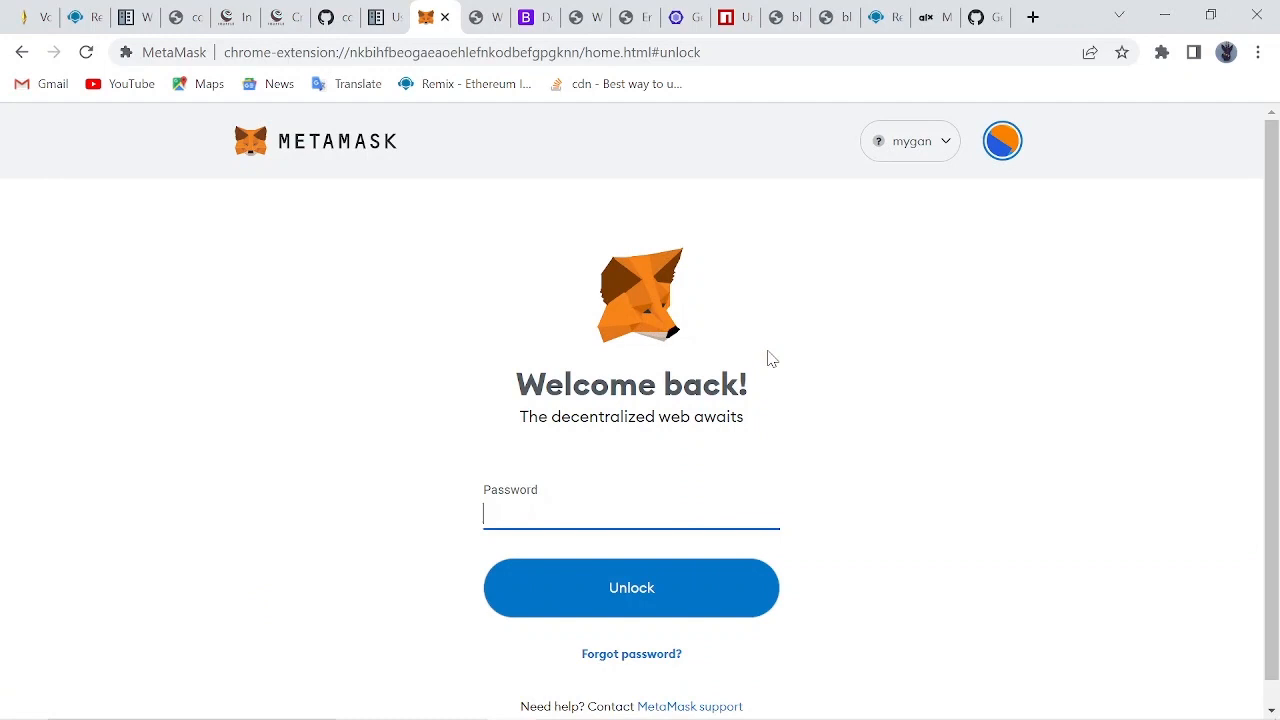
left_click(1033, 17)
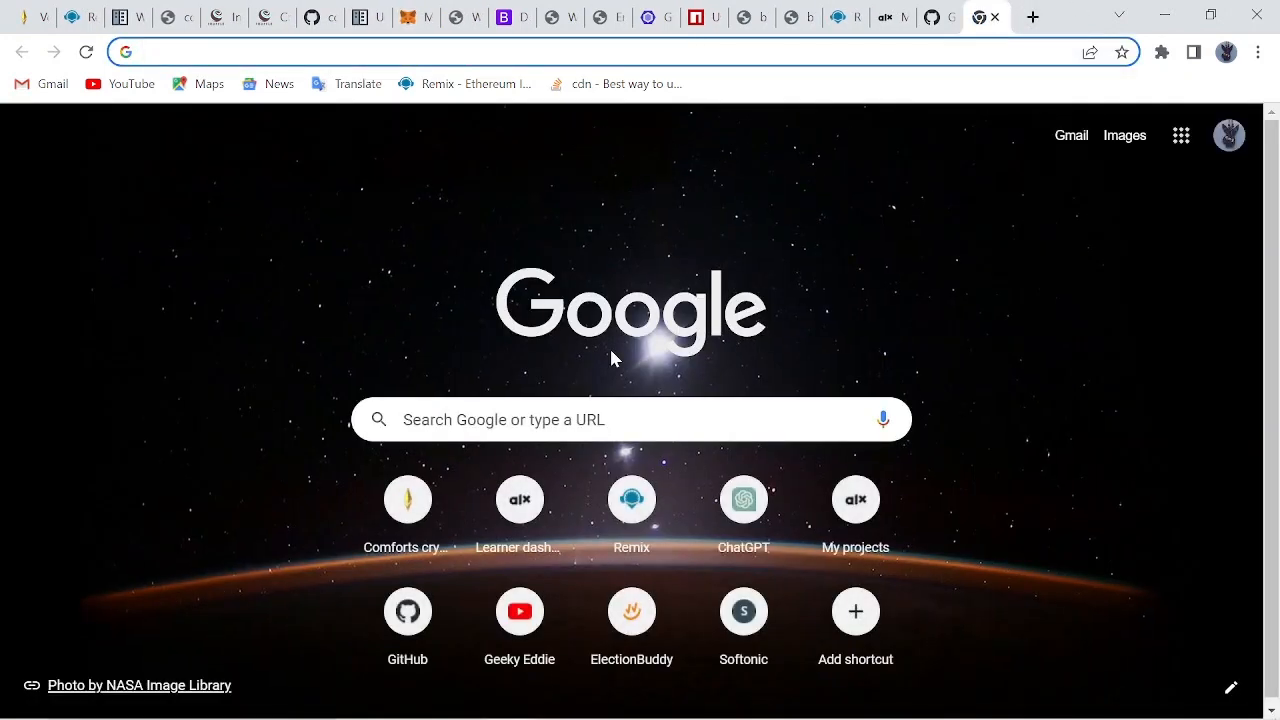
left_click(571, 421)
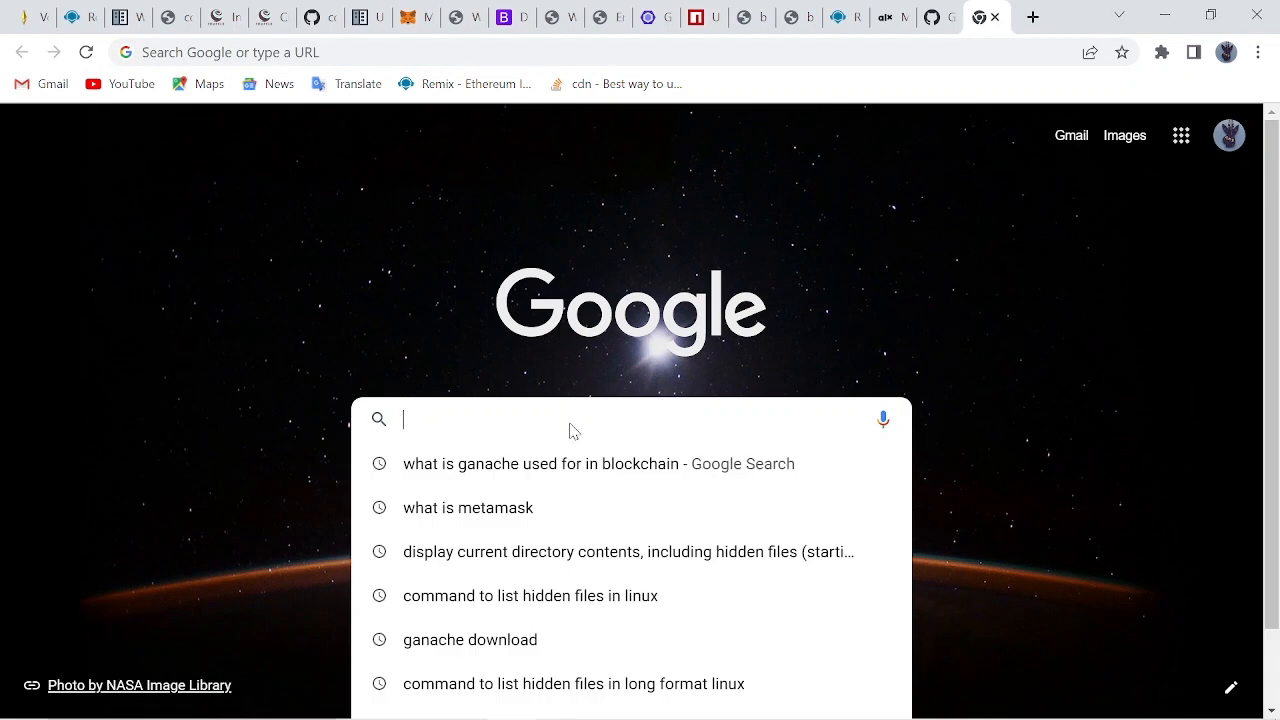
type("meta")
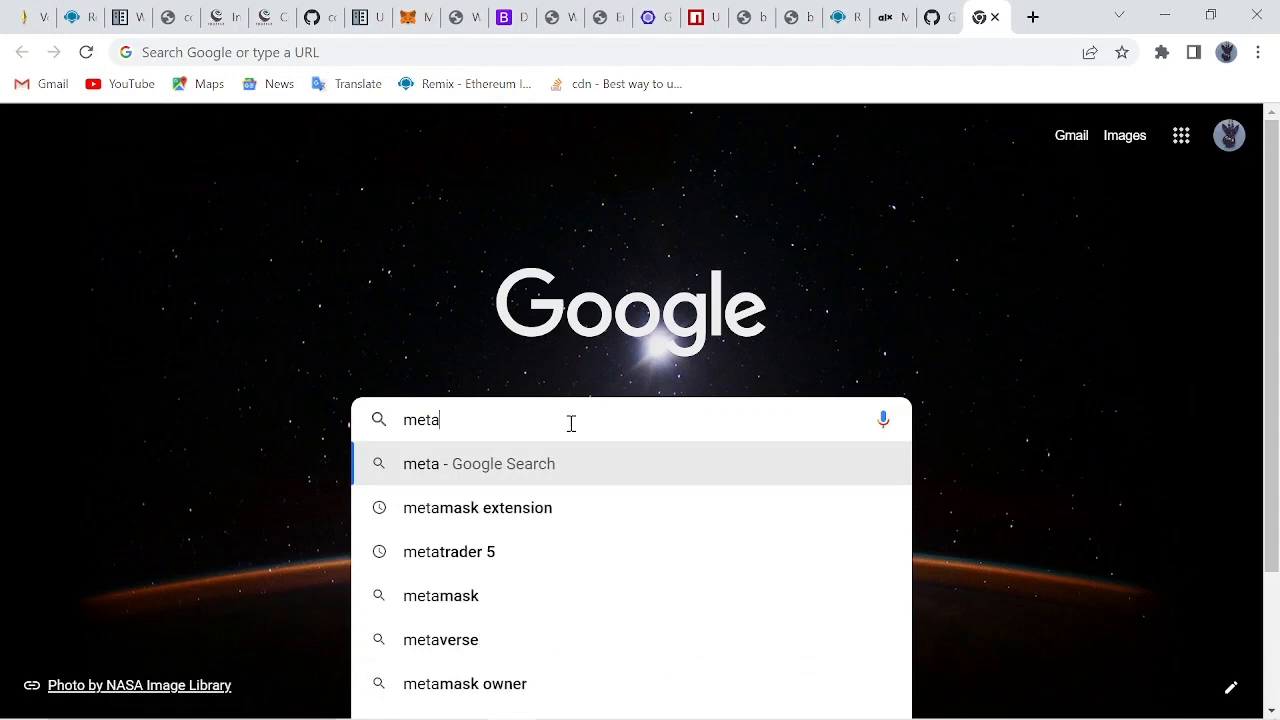
left_click(503, 519)
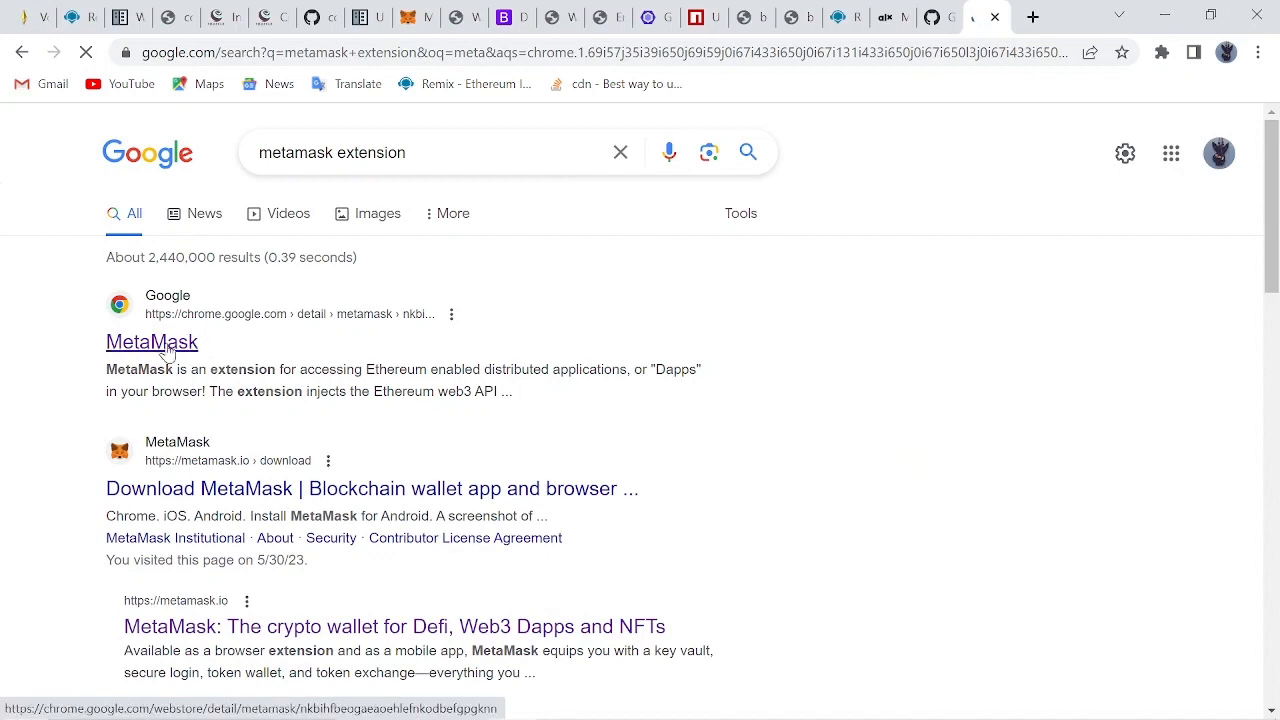
left_click(170, 350)
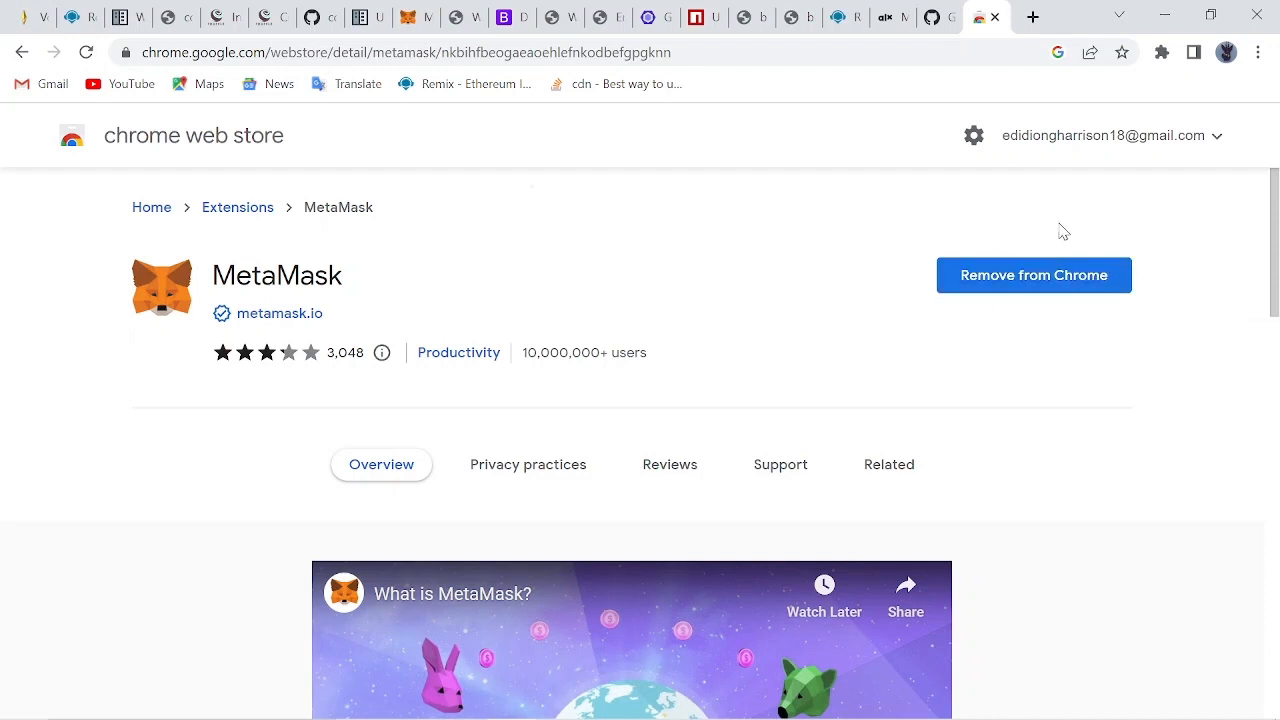
- Open the installed MetaMask extension and lock the wallet
left_click(1160, 55)
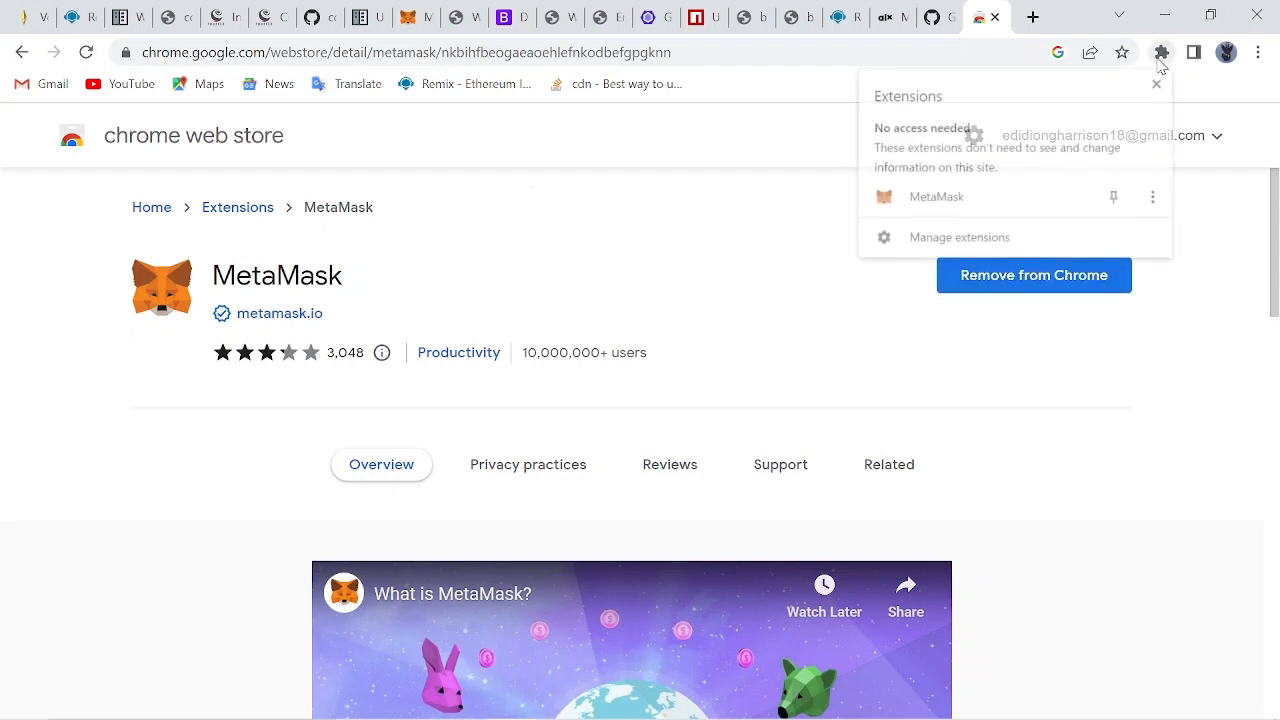
left_click(966, 206)
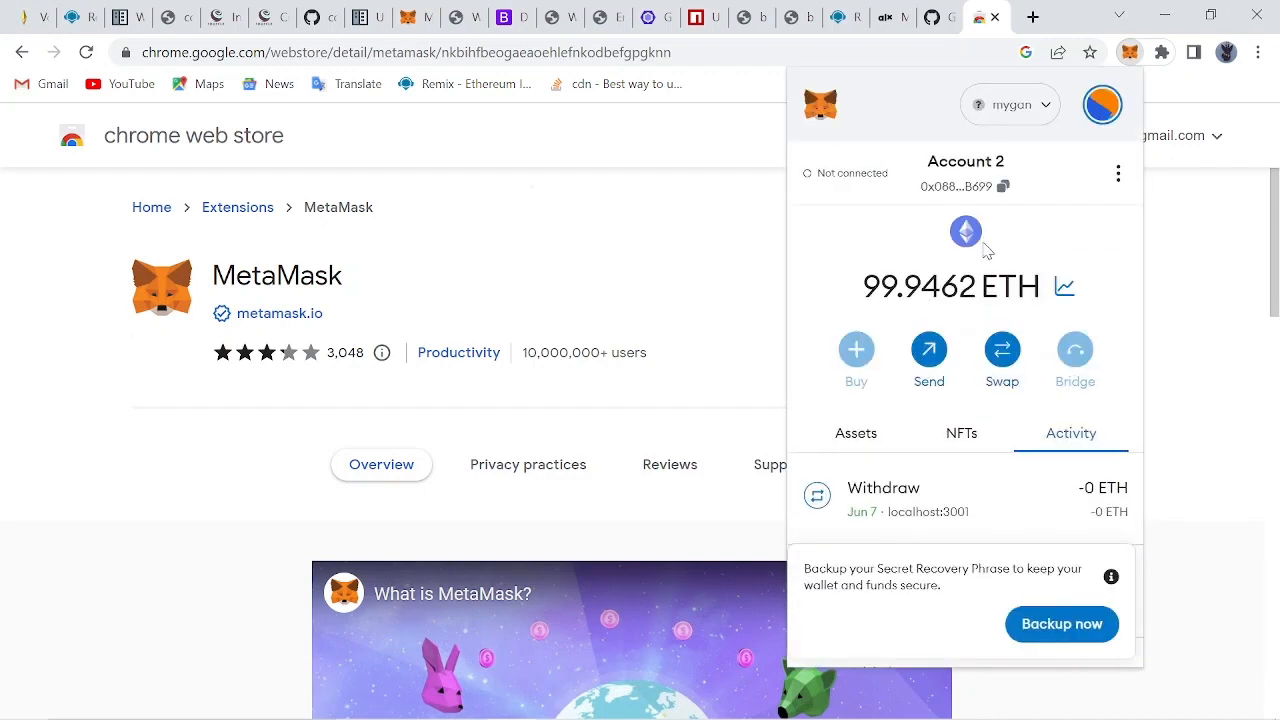
left_click(1041, 121)
left_click(1103, 110)
left_click(1100, 110)
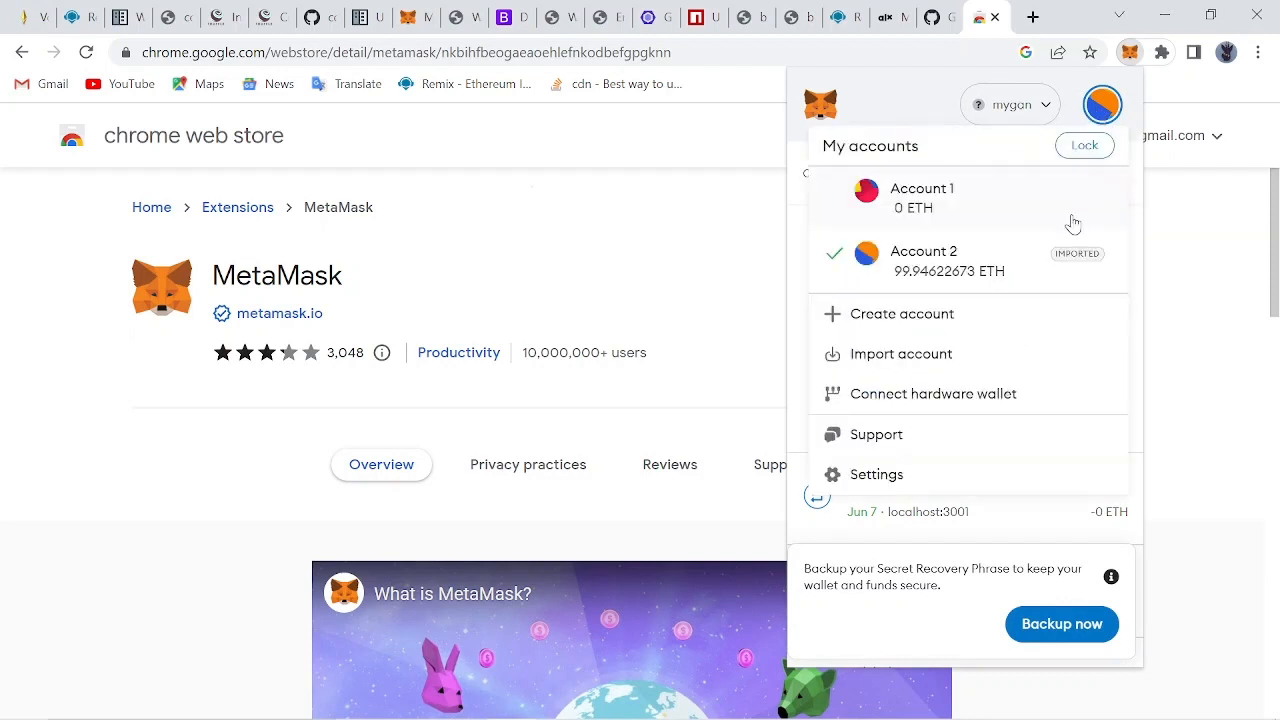
left_click(1081, 144)
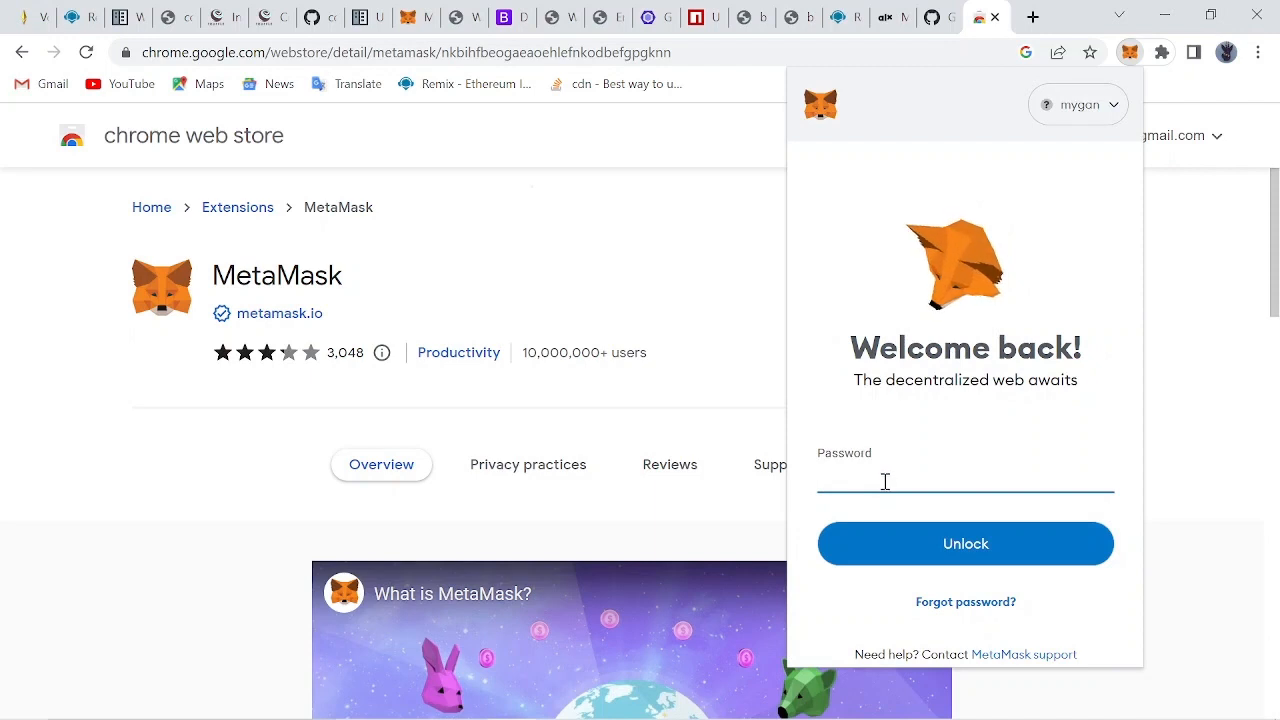
- Unlock the MetaMask wallet by entering the wallet password
type("•••••")
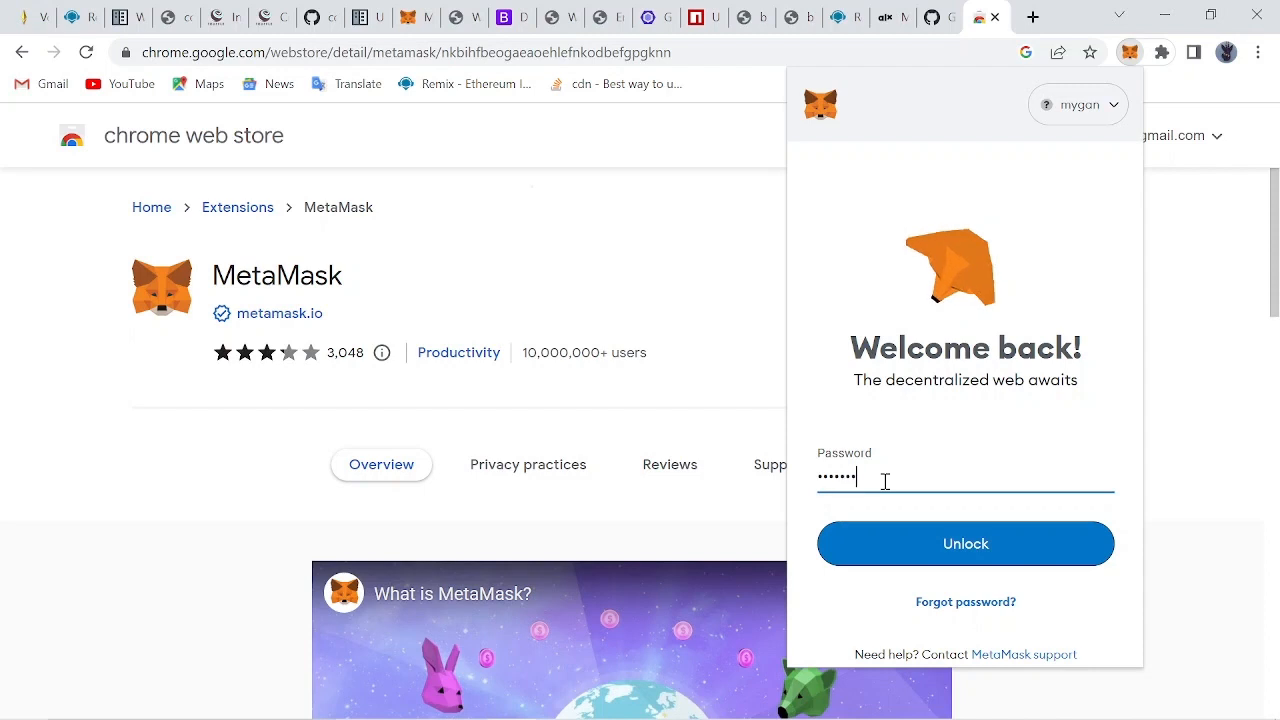
type("•••••••••")
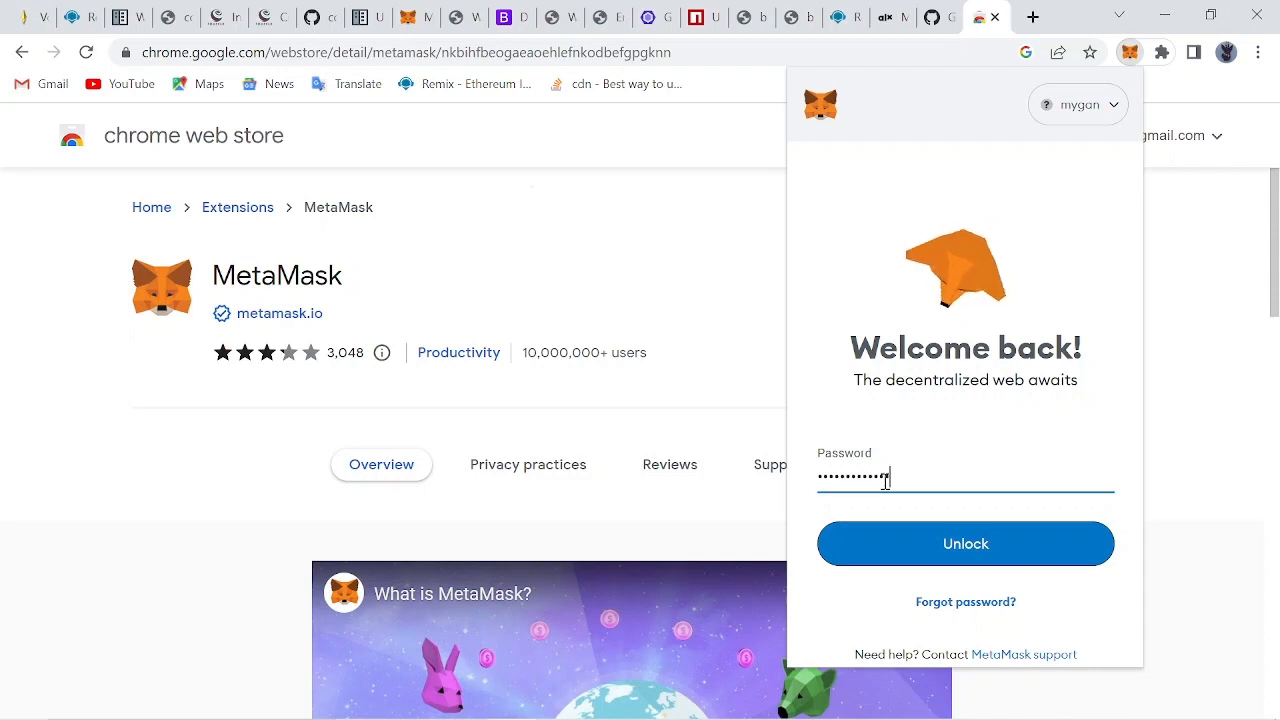
left_click(893, 541)
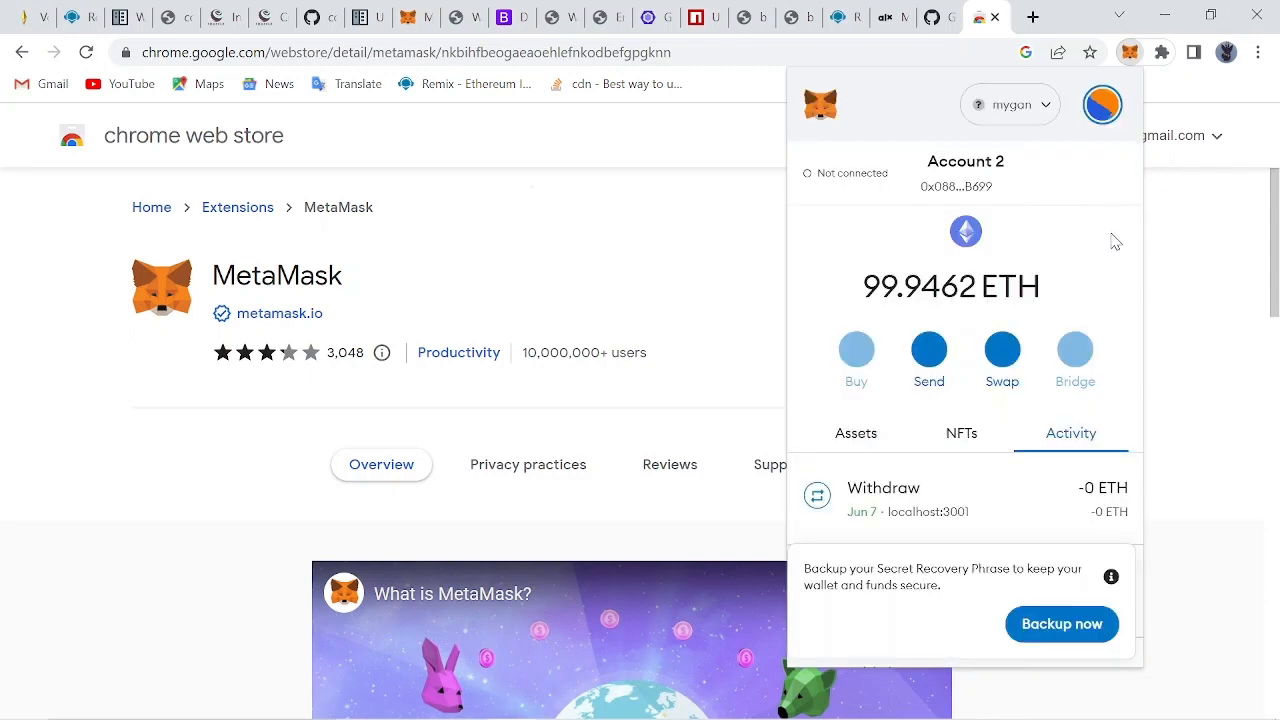
- Switch the active MetaMask wallet account to Account 1 and close the wallet window
left_click(1100, 110)
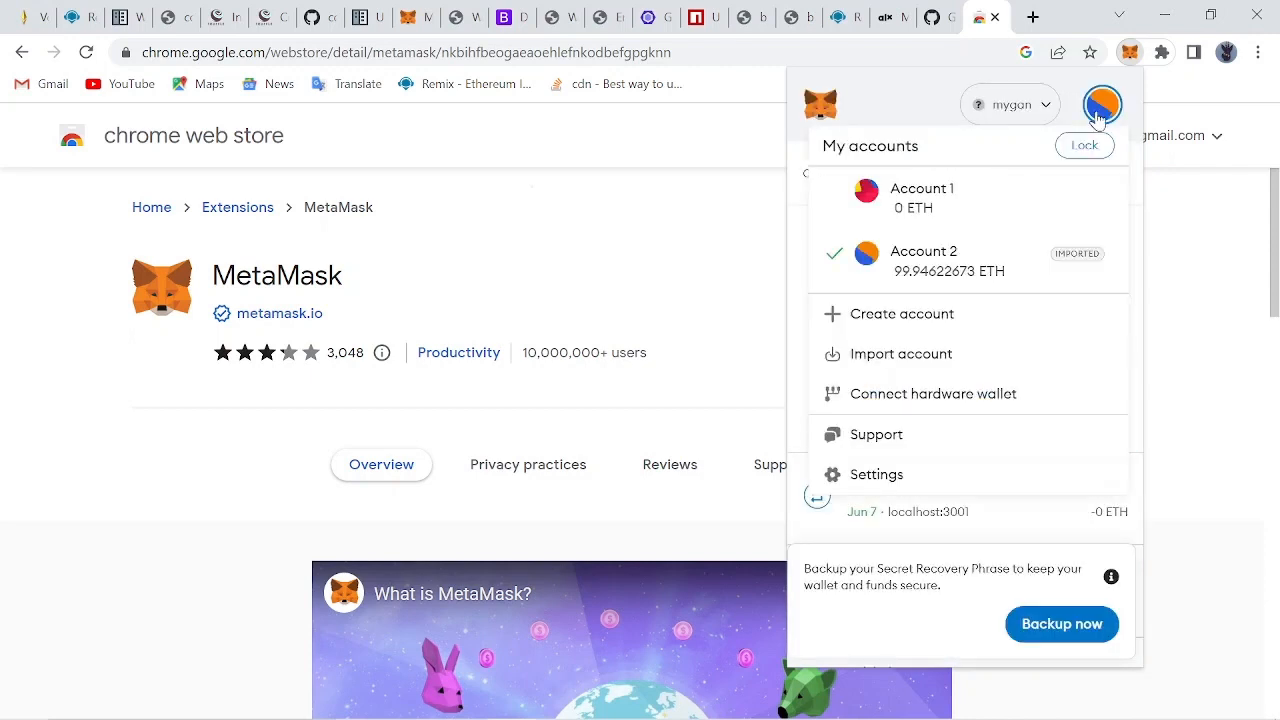
left_click(977, 190)
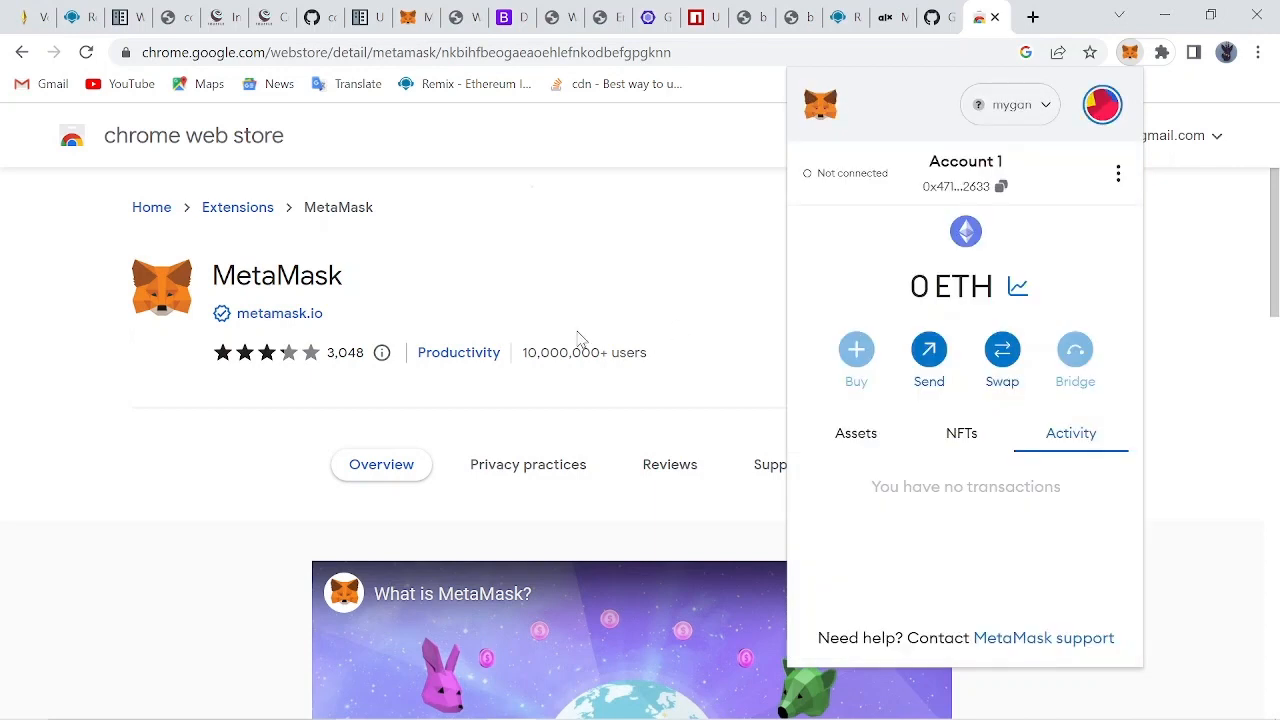
left_click(580, 290)
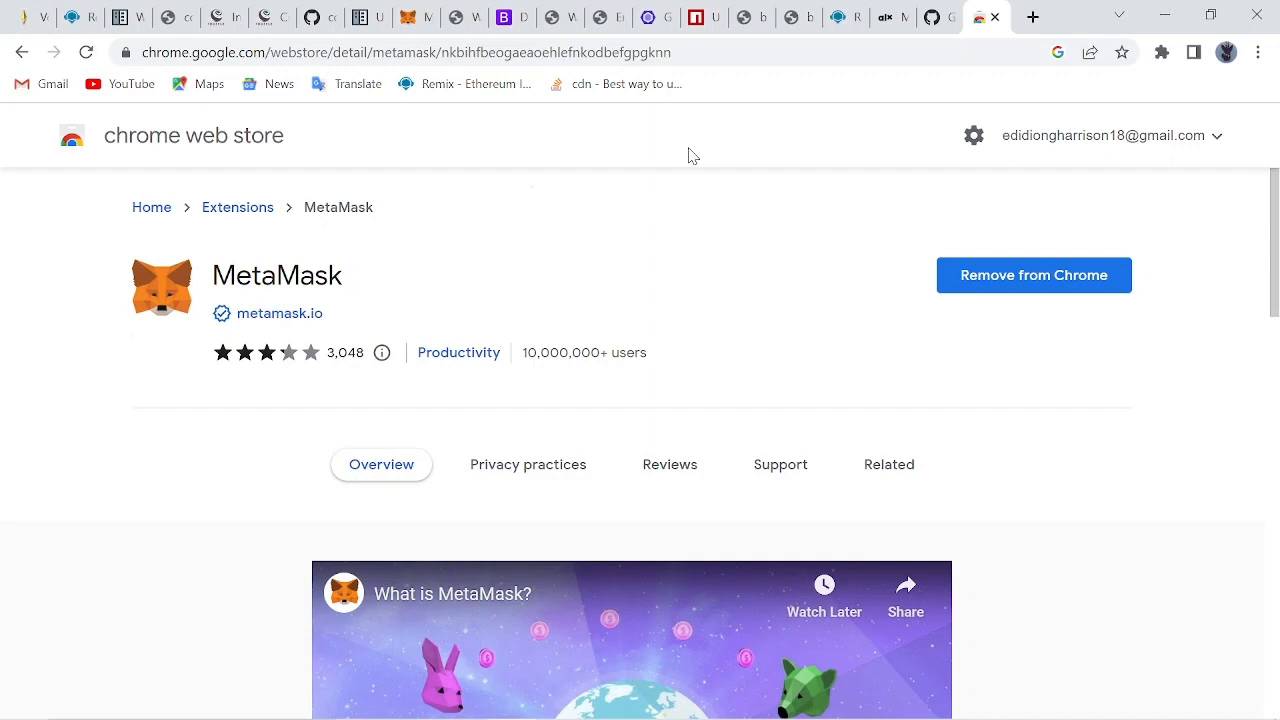
- Search Google in a new tab for "ganache download" and open the Truffle Suite Ganache page
left_click(1033, 17)
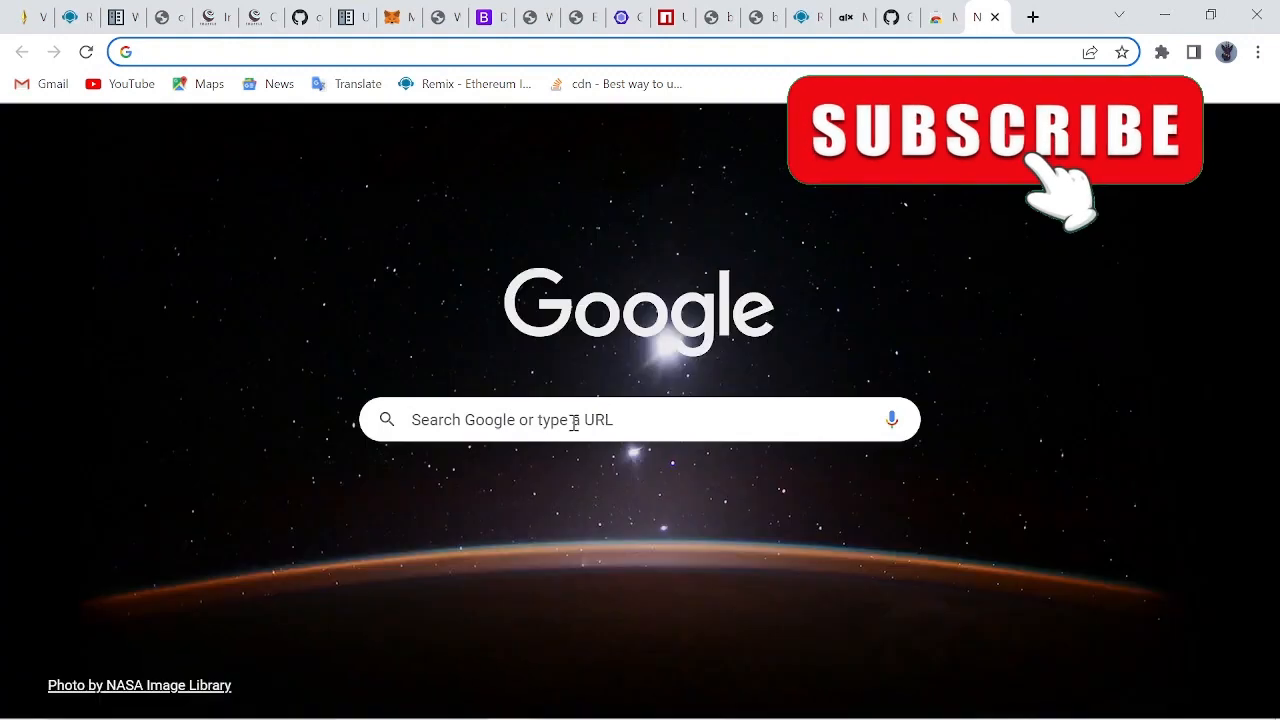
left_click(574, 423)
type("ganache download")
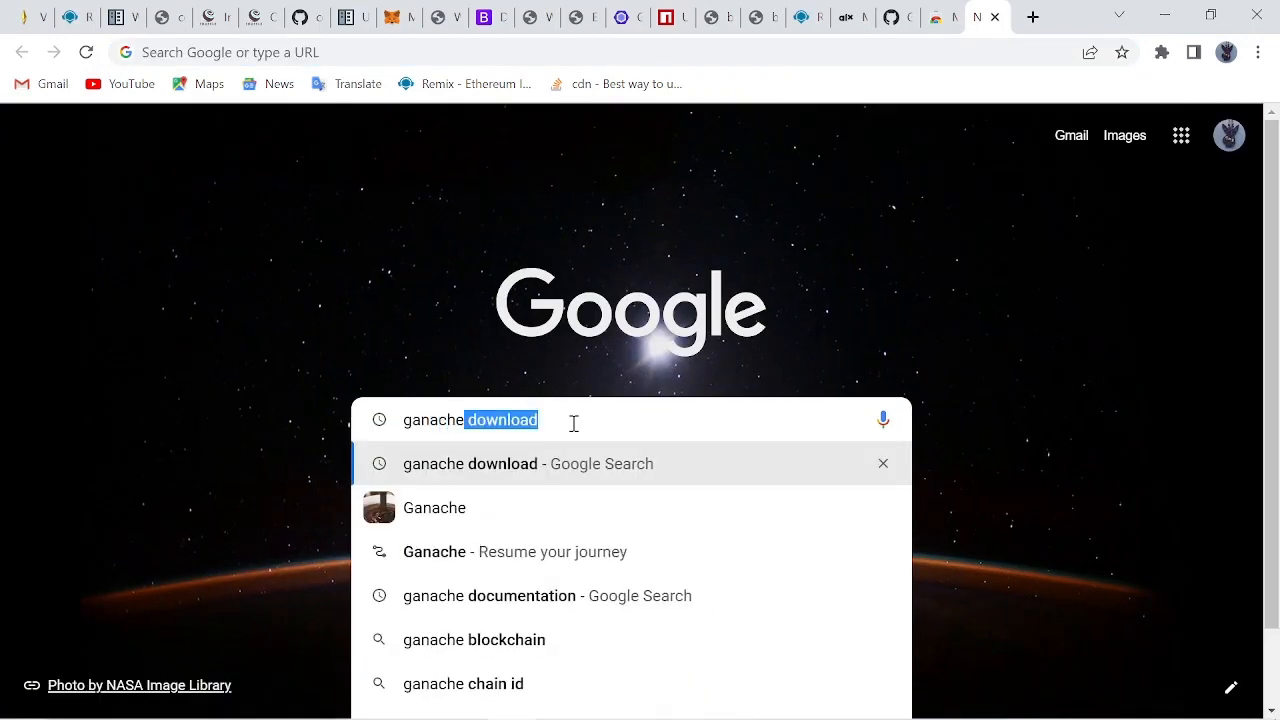
left_click(534, 476)
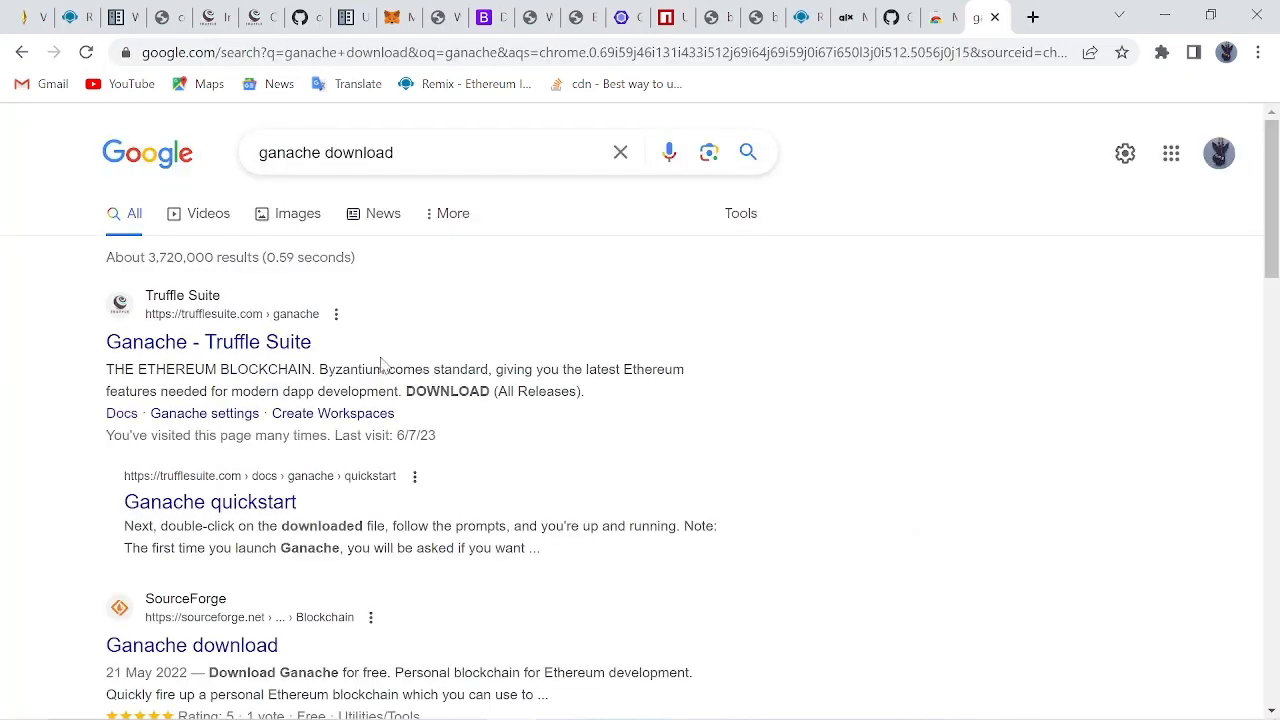
left_click(258, 345)
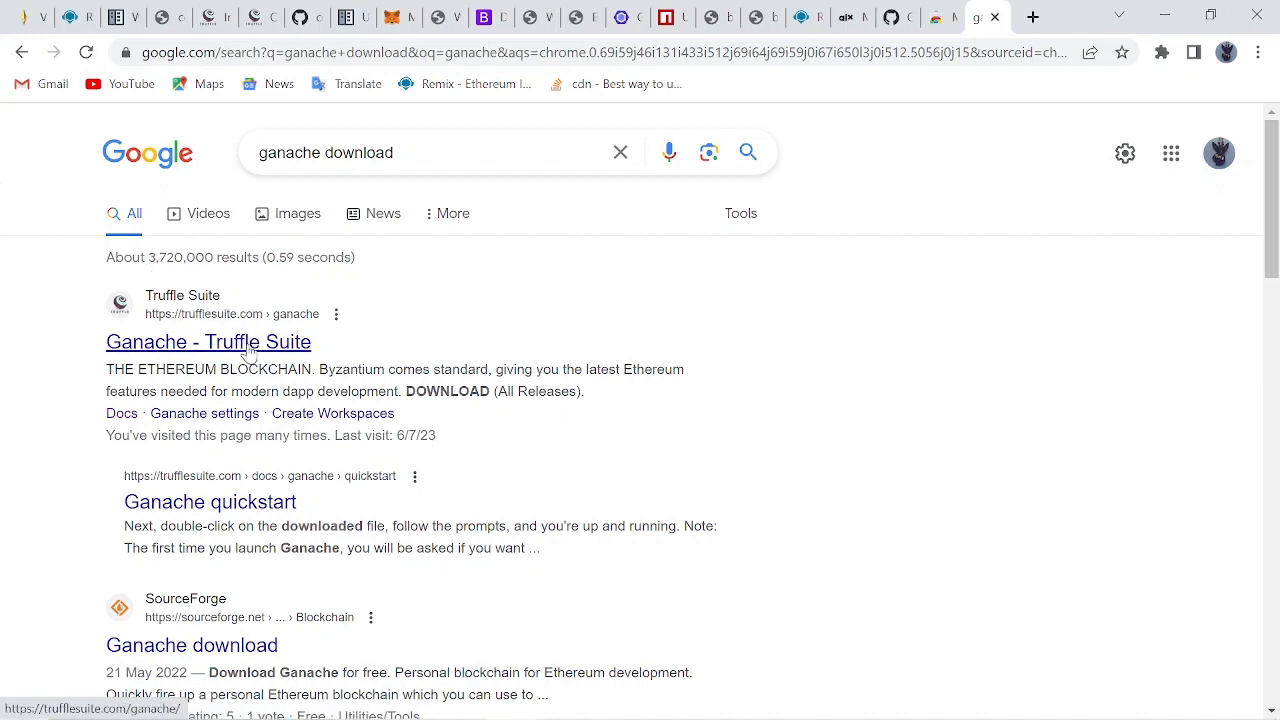
left_click(222, 346)
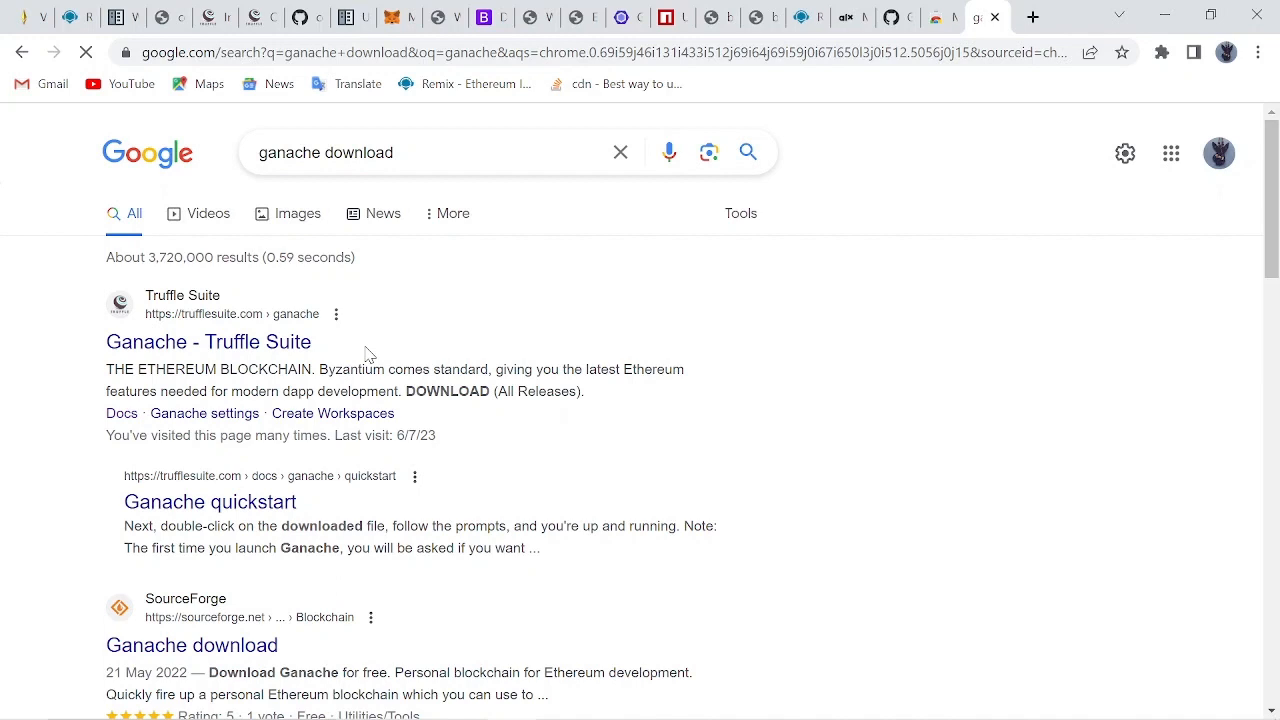
left_click(327, 341)
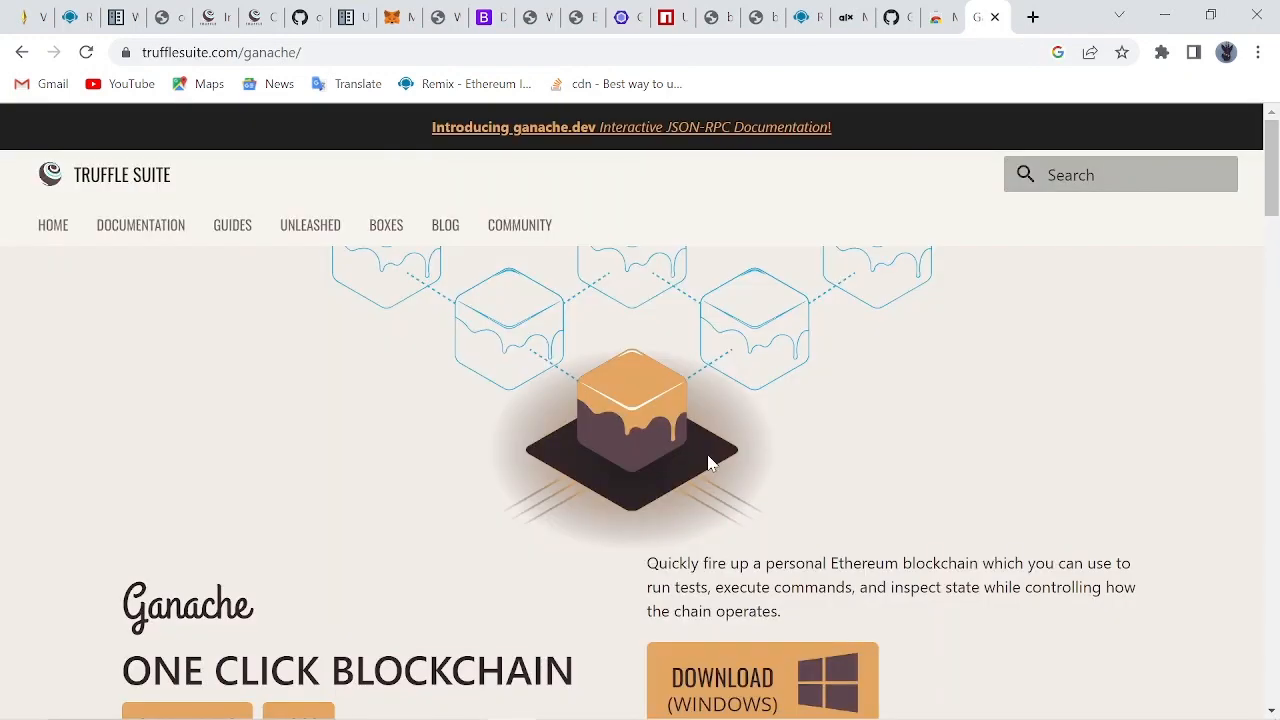
- Look over the Ganache page, view its GitHub releases for other operating systems, and return to the Ganache page
scroll(708, 463, "down", 10)
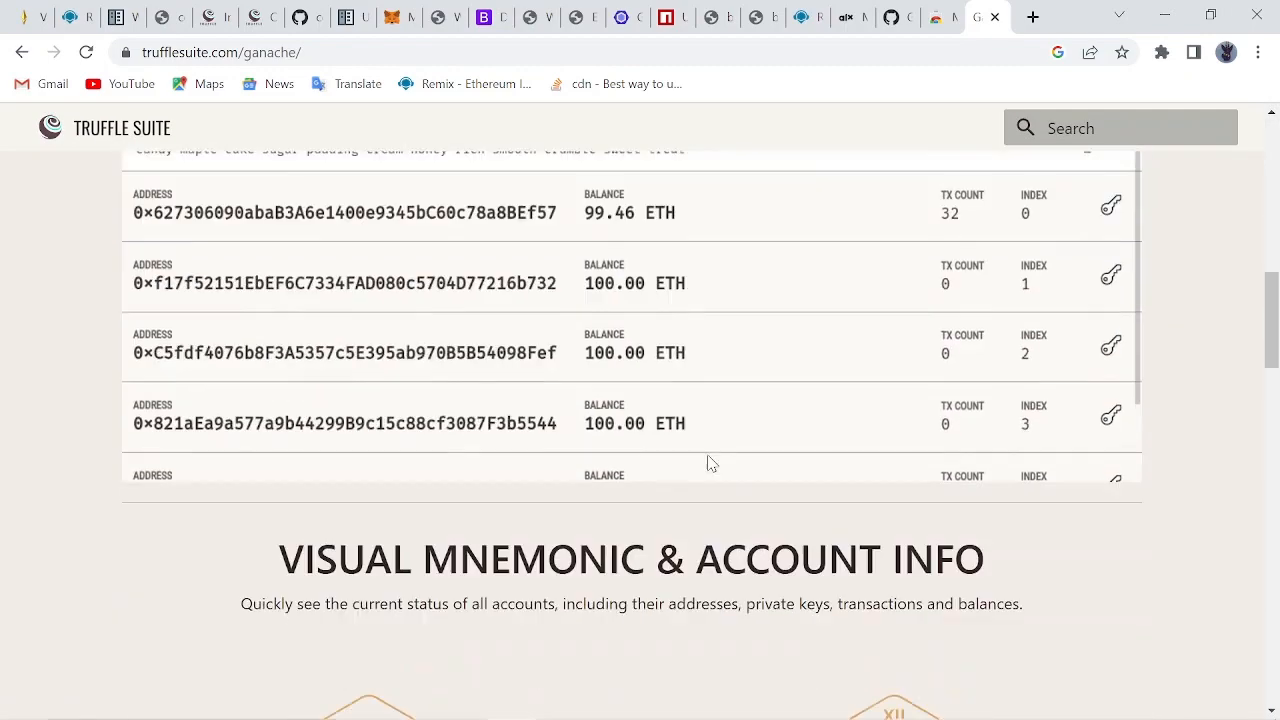
scroll(708, 463, "up", 10)
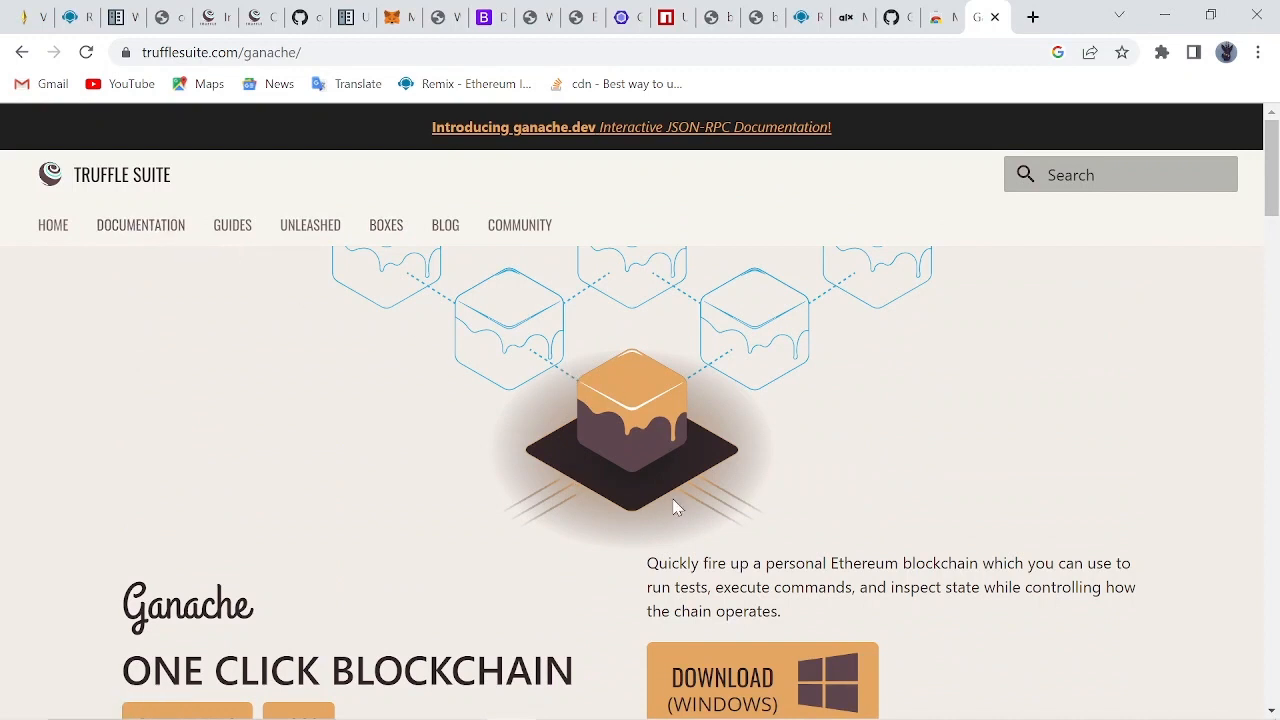
scroll(674, 507, "down", 2)
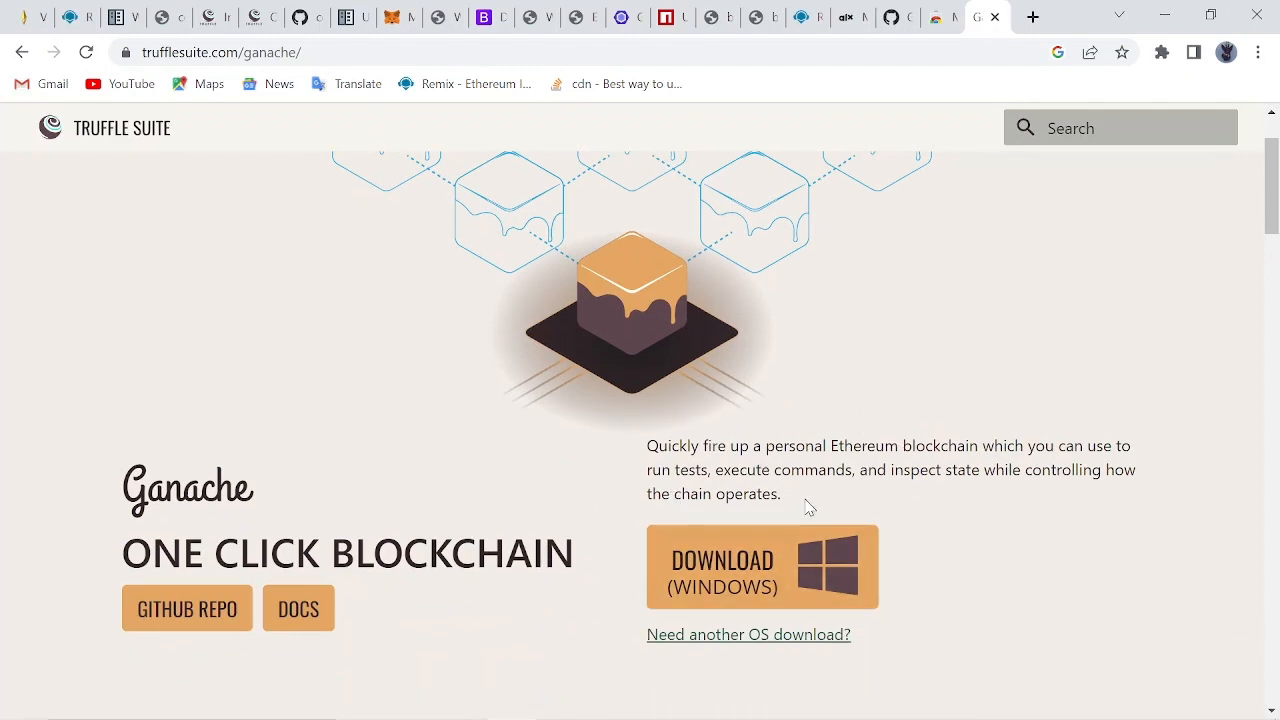
scroll(820, 446, "down", 2)
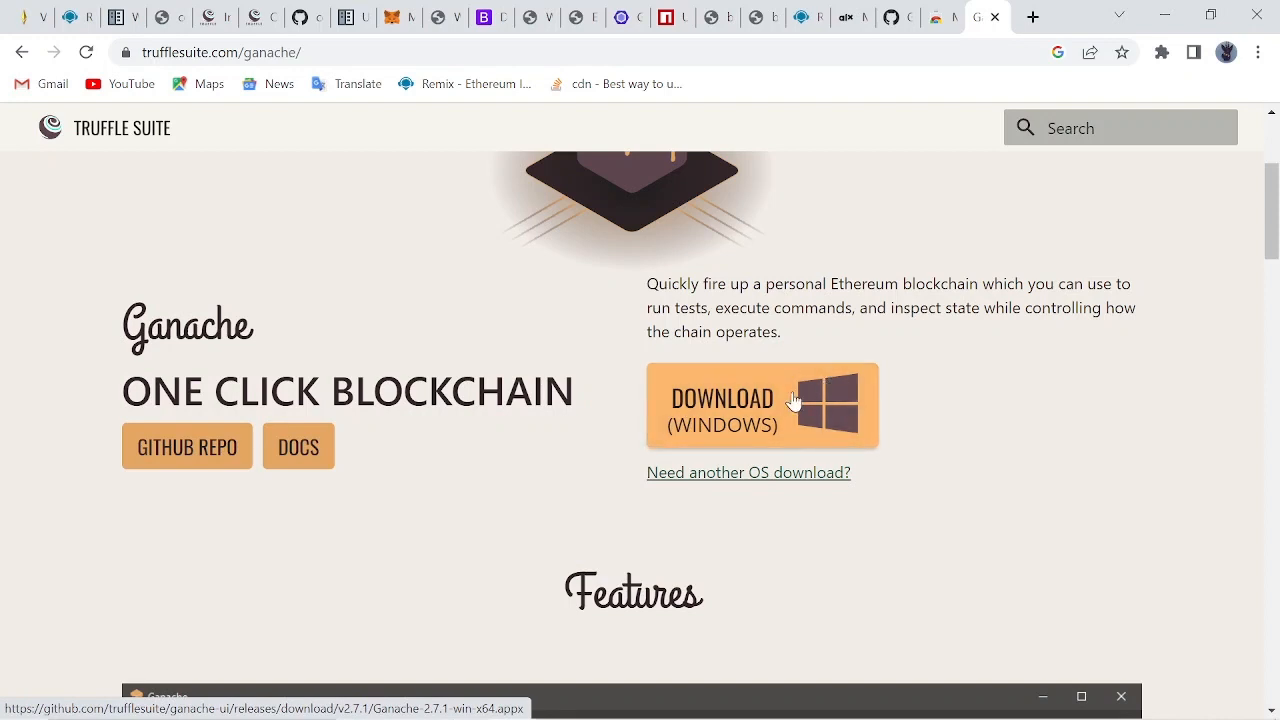
left_click(692, 476)
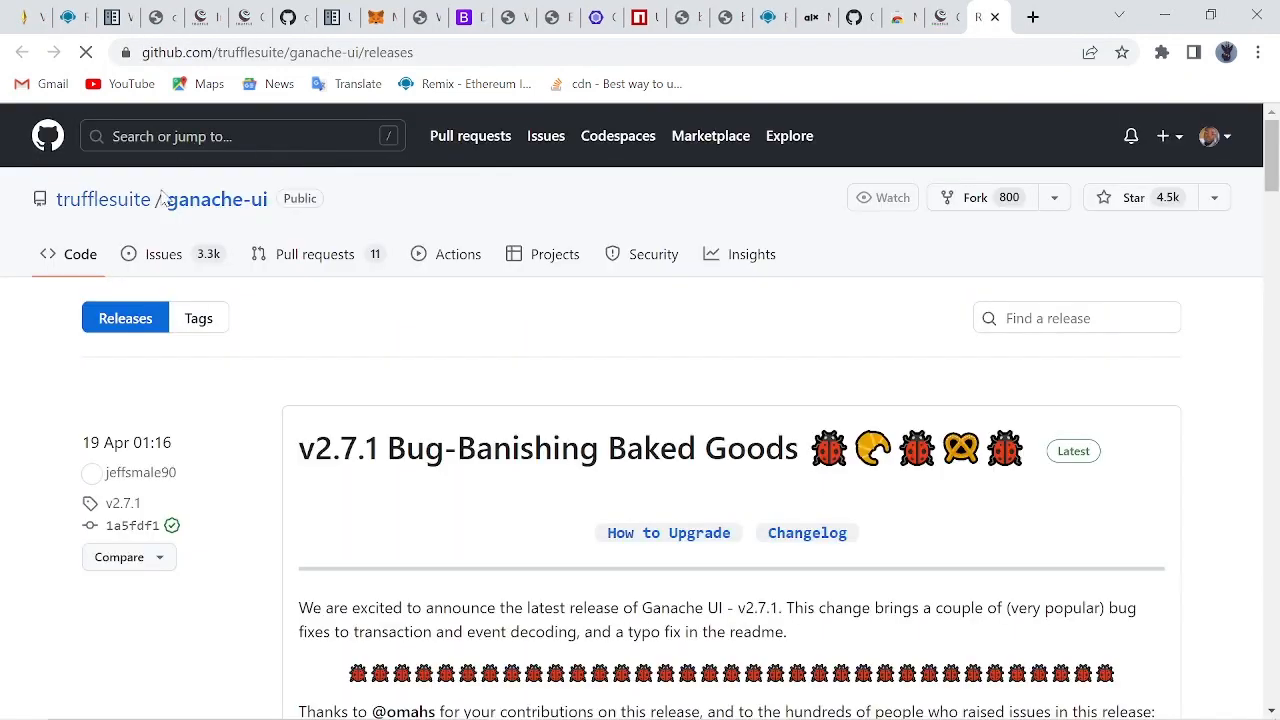
left_click(946, 17)
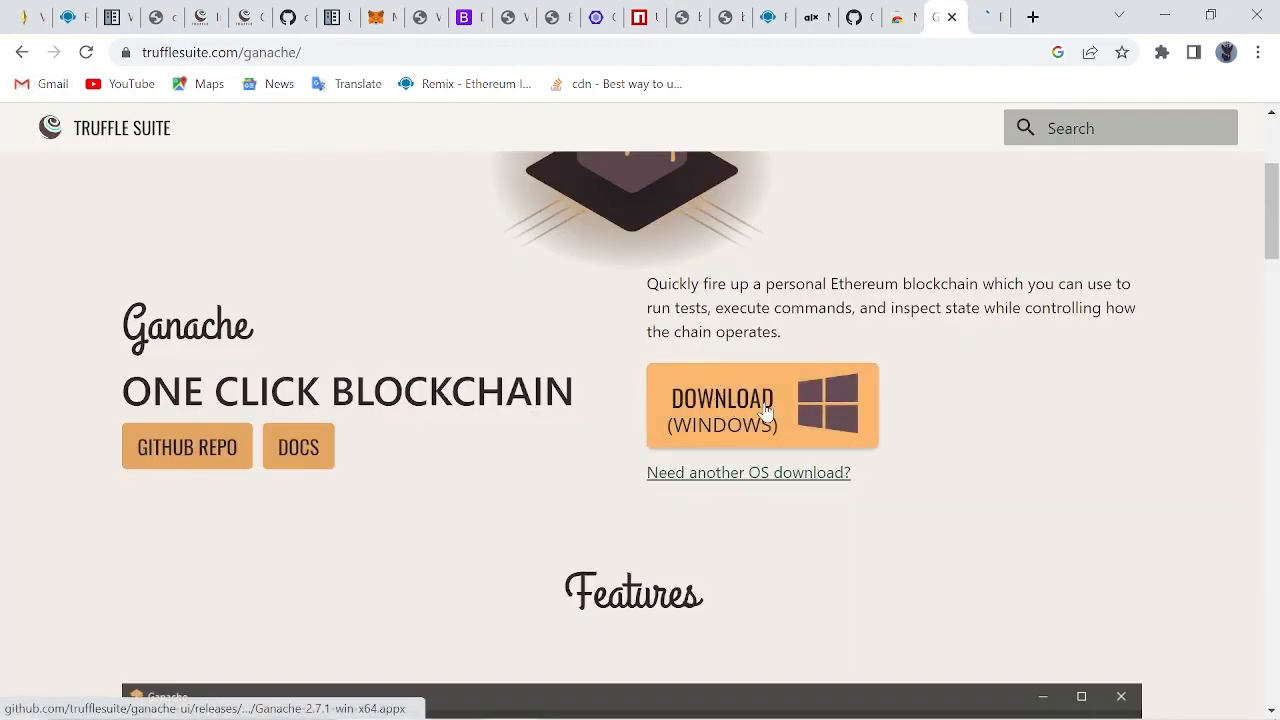
- Start the Windows download of Ganache and pause it, dismissing the download bar
left_click(734, 403)
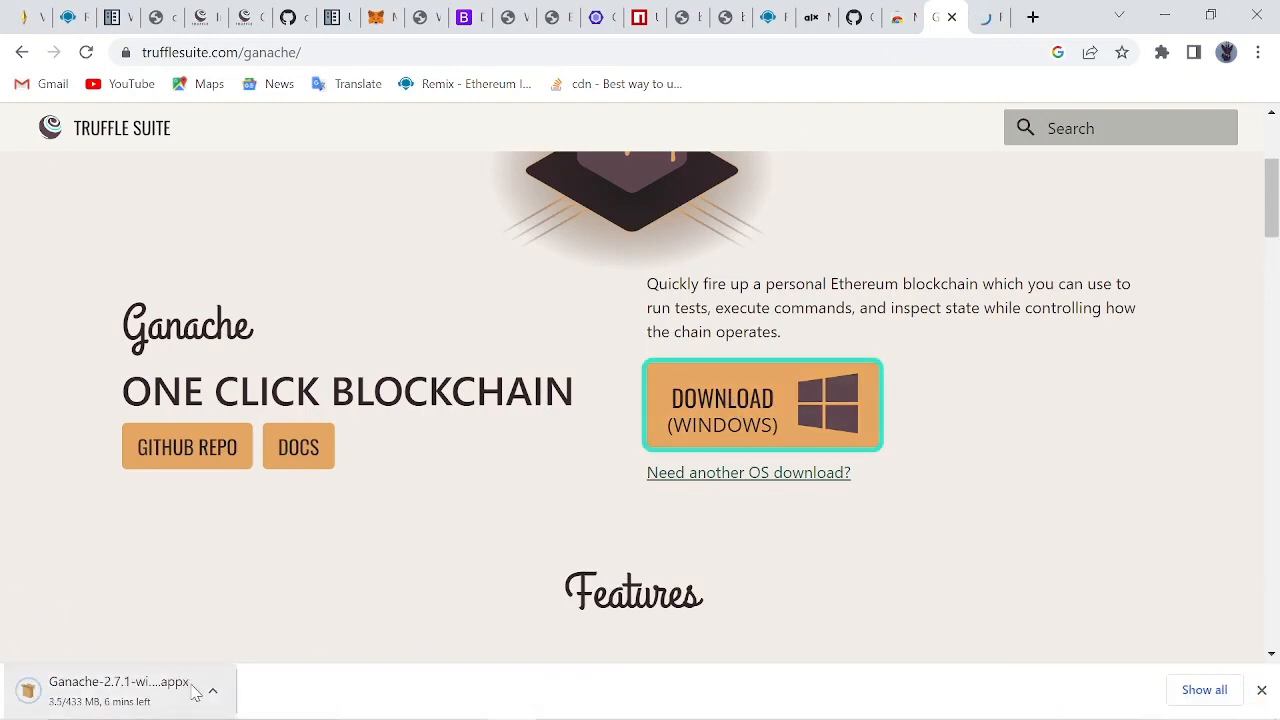
left_click(217, 690)
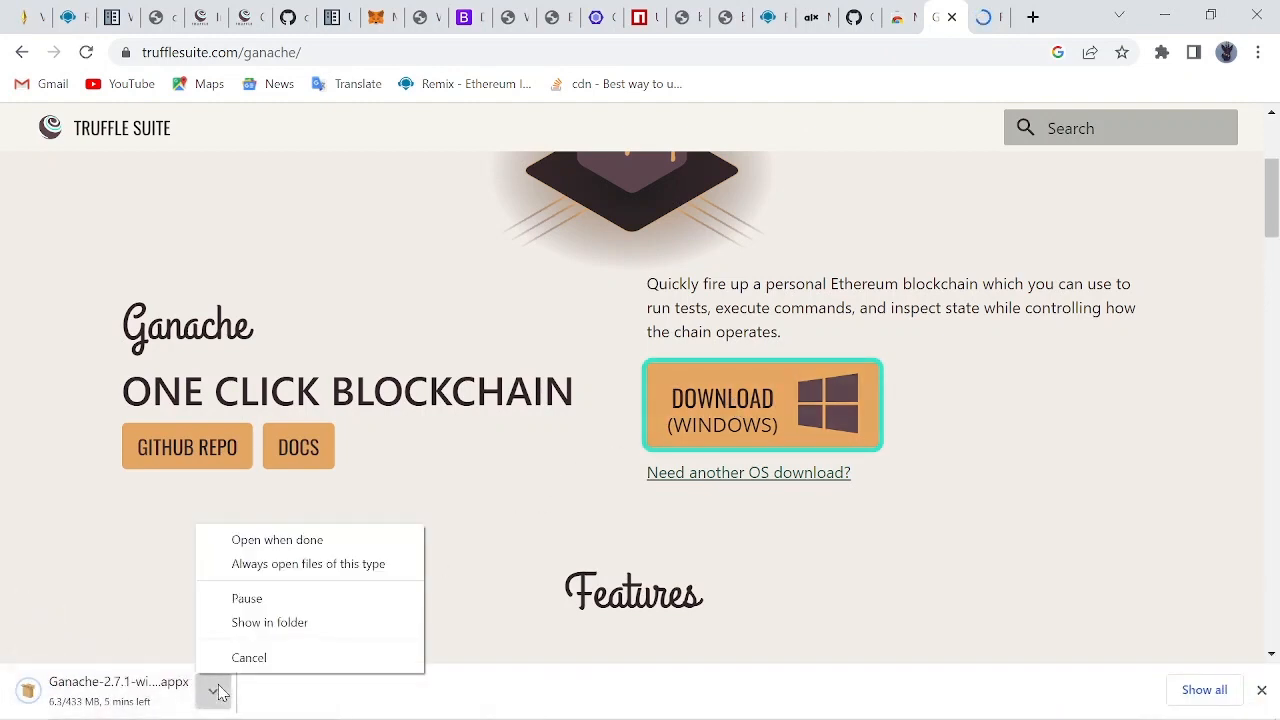
left_click(283, 600)
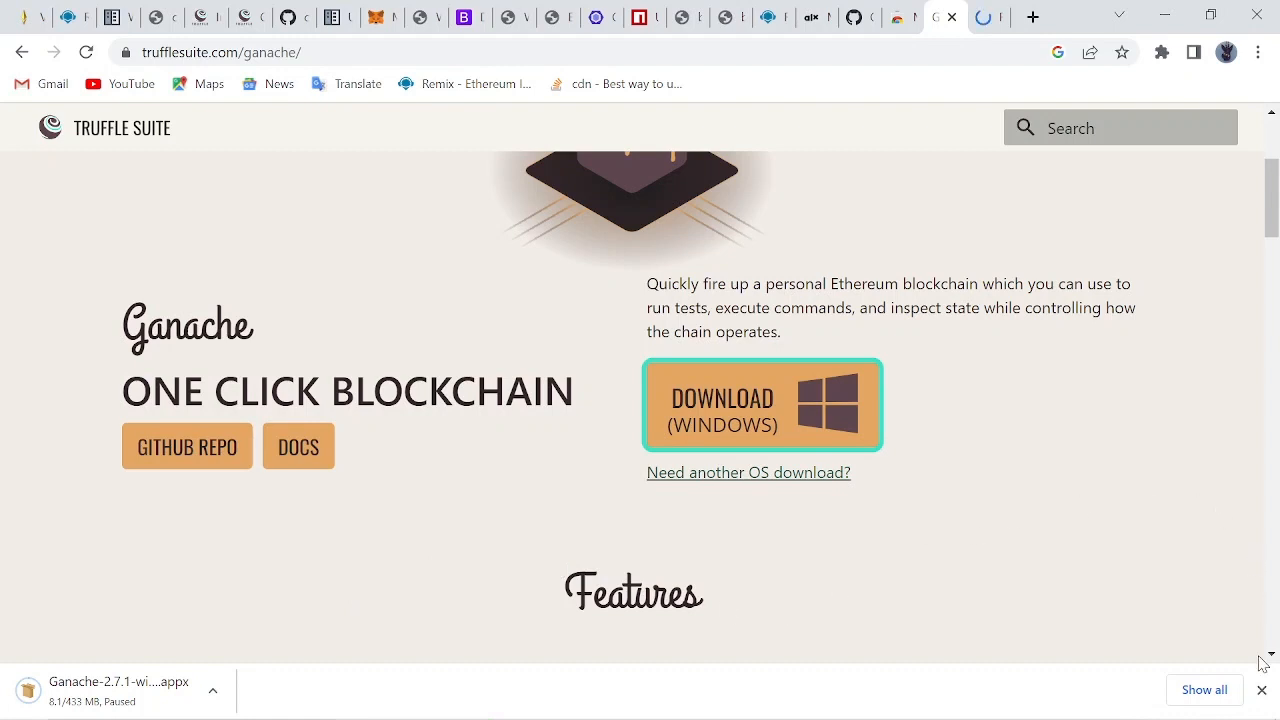
left_click(1262, 691)
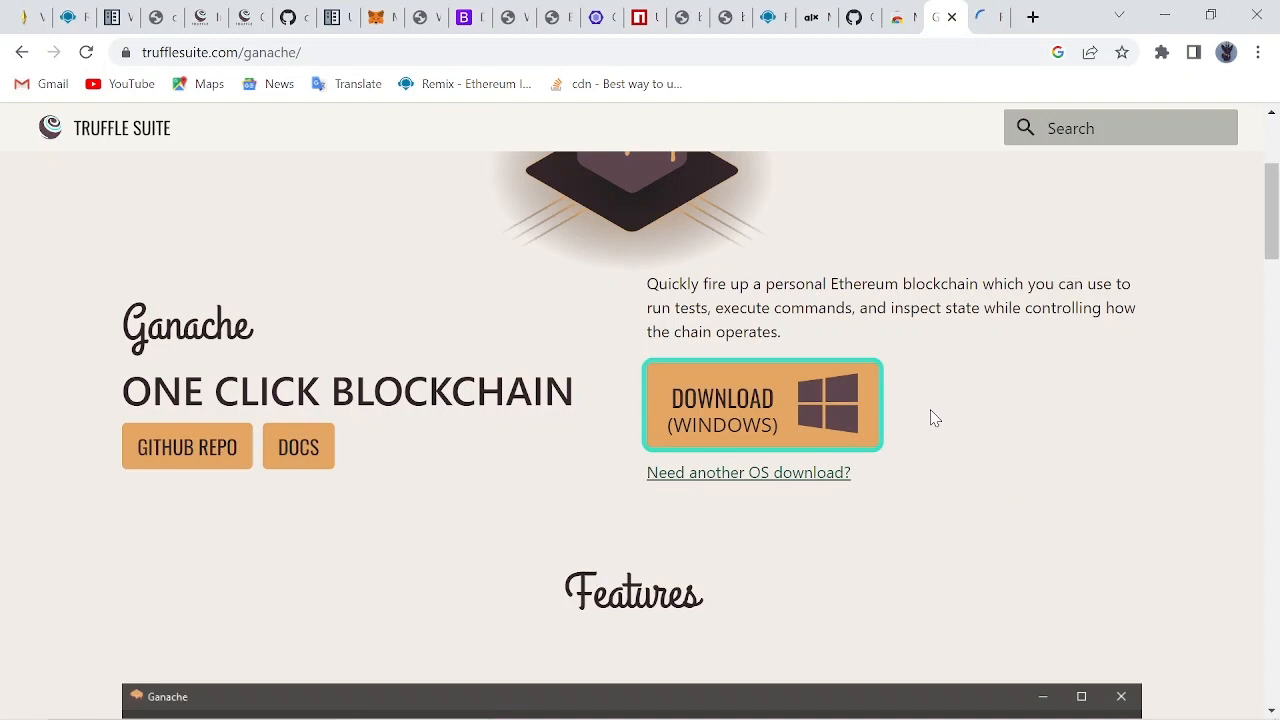
scroll(933, 418, "up", 2)
scroll(933, 418, "up", 2)
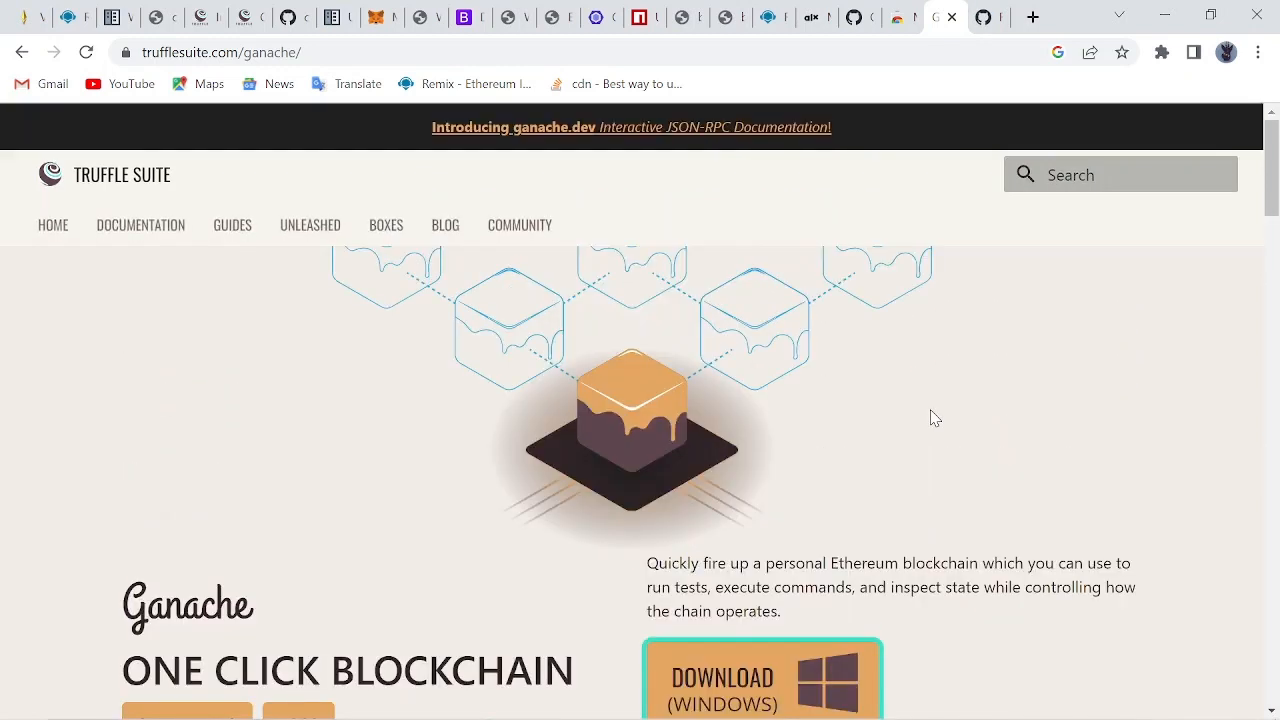
scroll(933, 418, "down", 2)
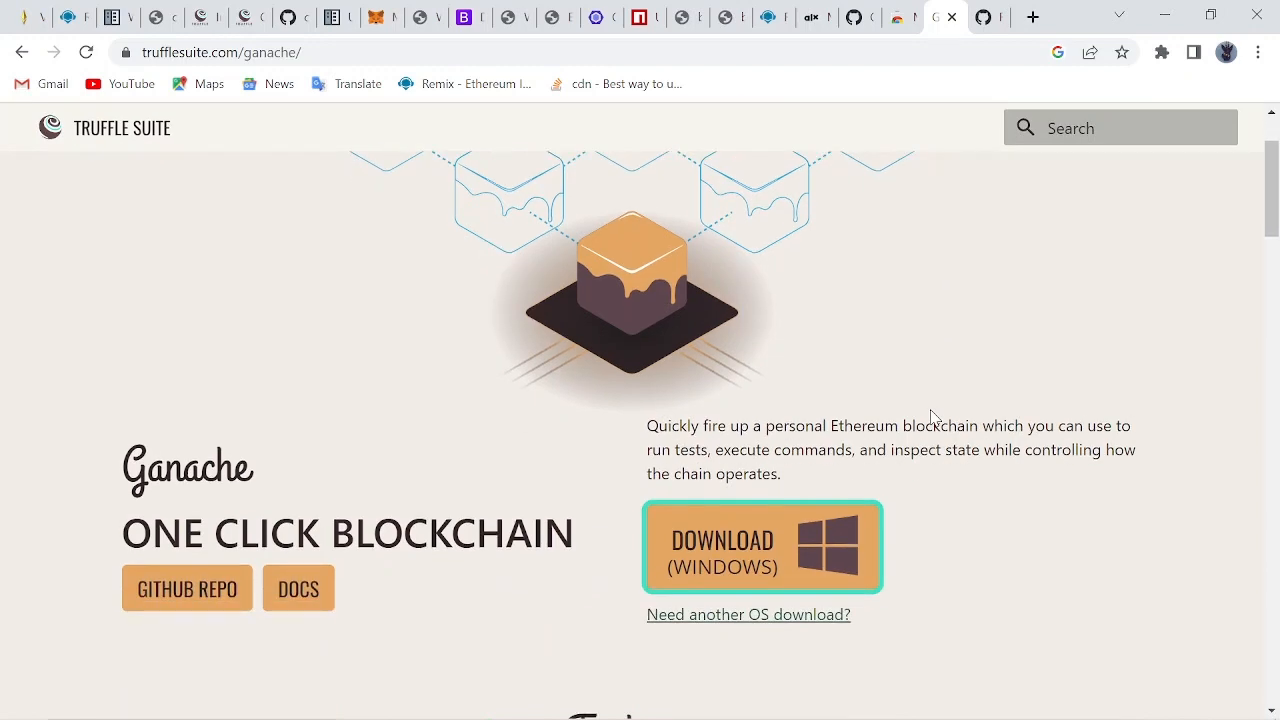
- Look over the Ganache page's introduction, its Windows download option and the beginning of the Features section
scroll(933, 418, "up", 1)
scroll(871, 403, "up", 1)
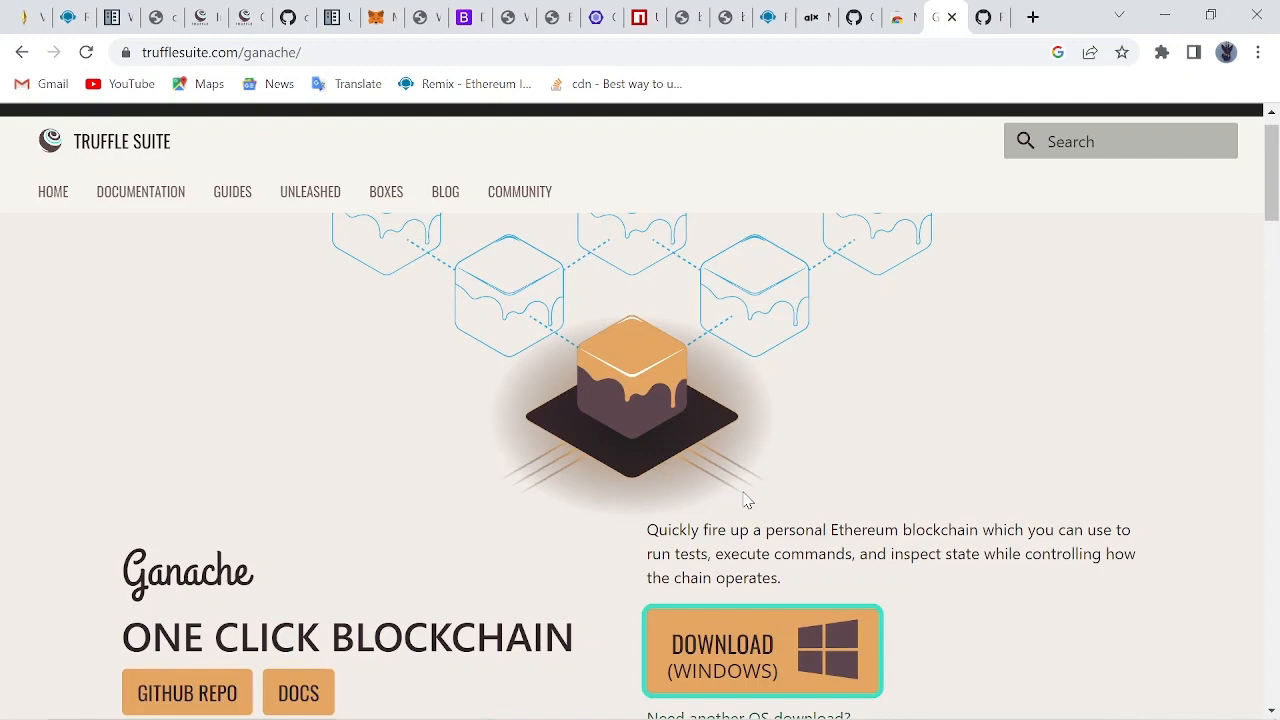
scroll(744, 500, "down", 3)
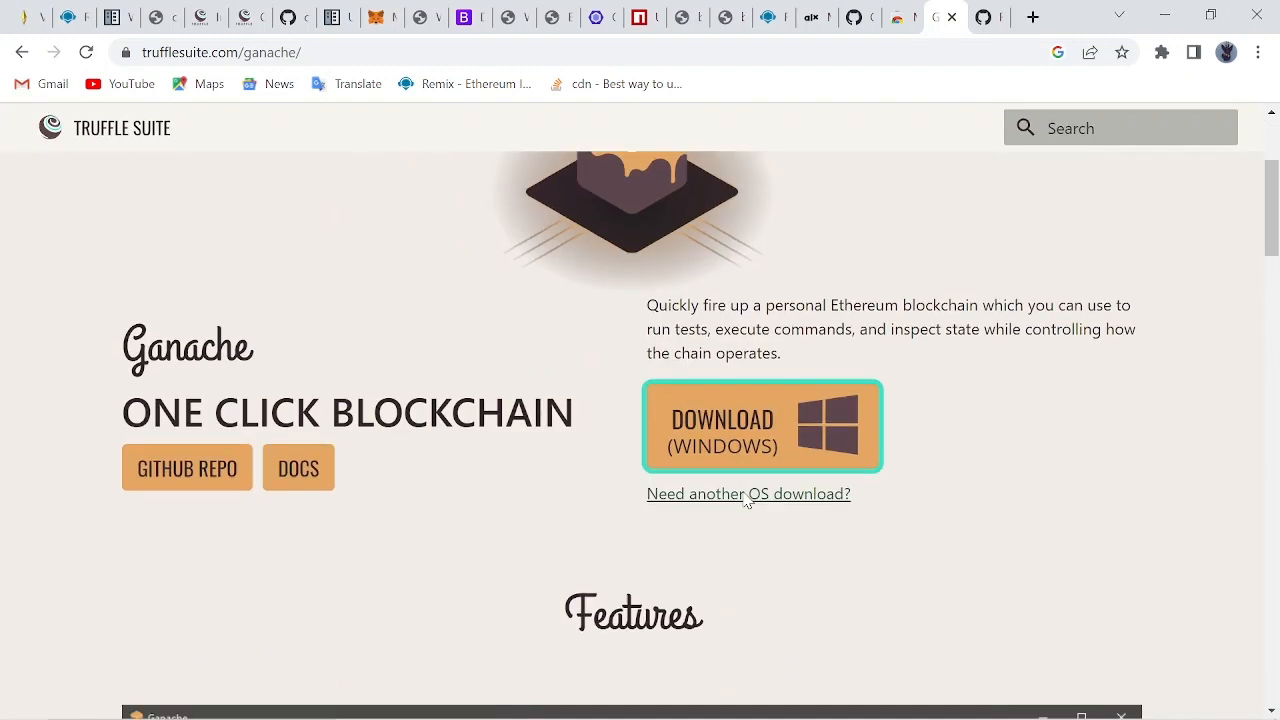
scroll(743, 503, "up", 2)
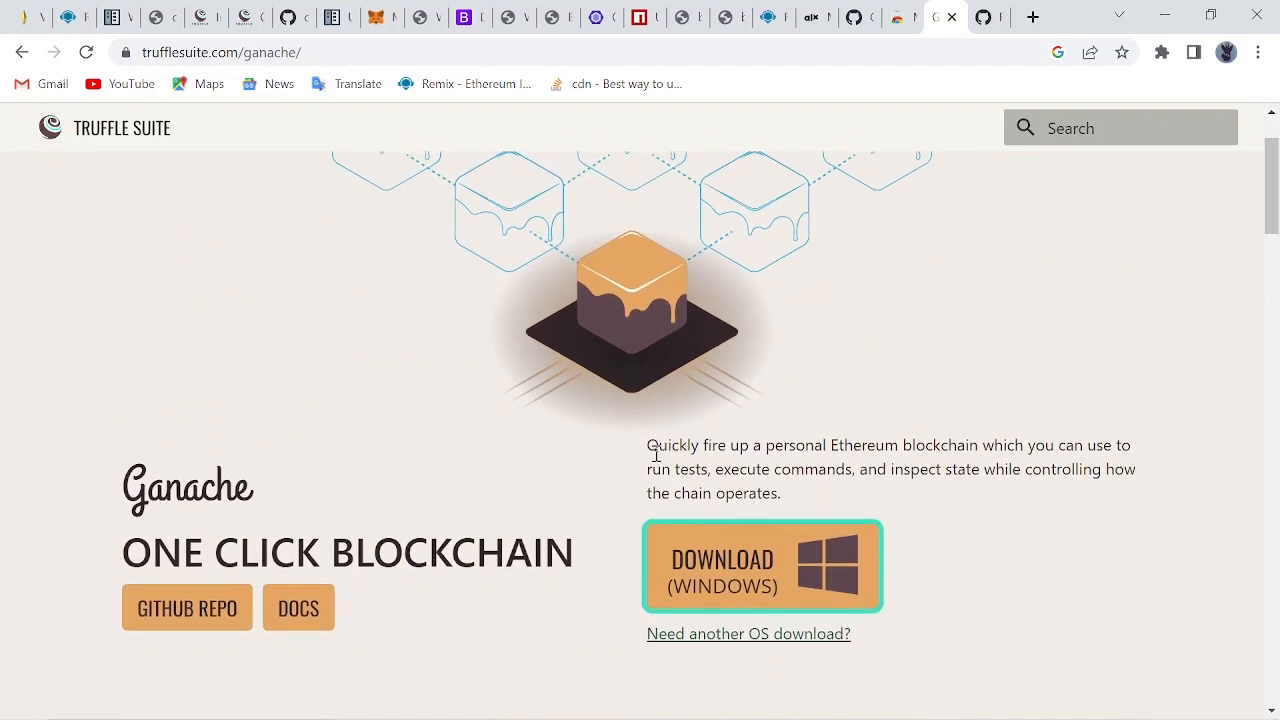
left_click_drag(650, 445, 839, 434)
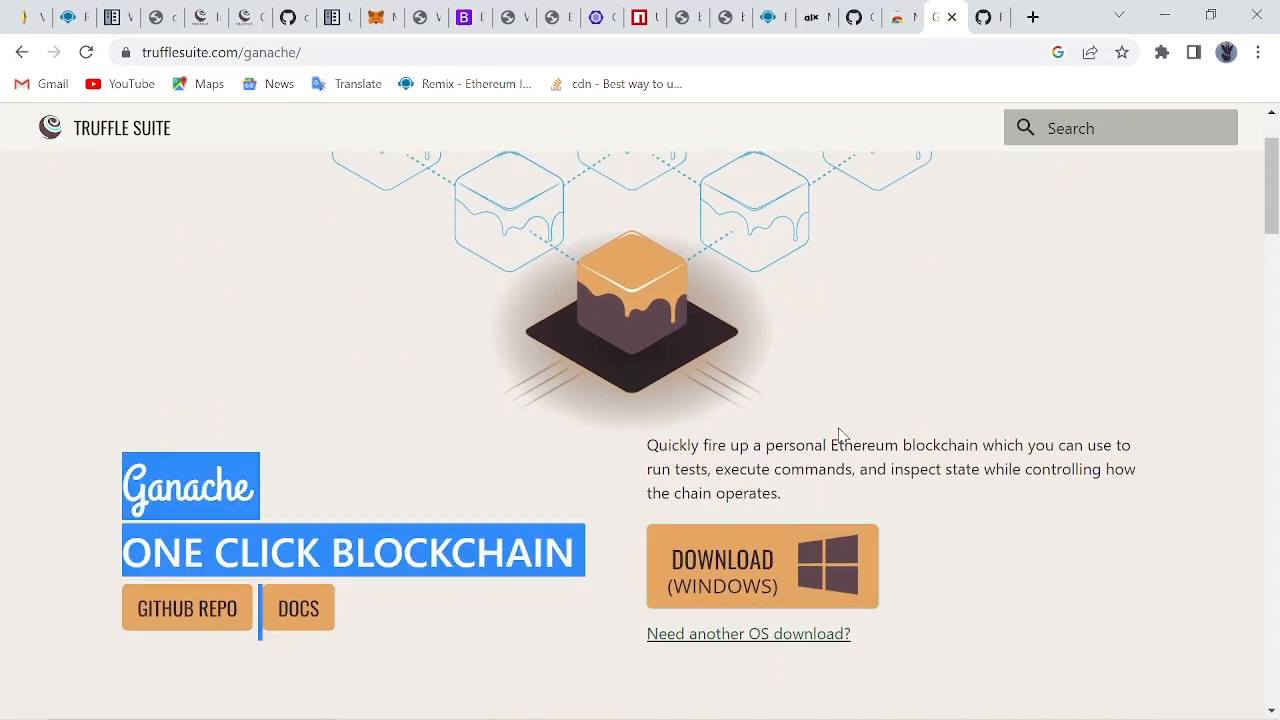
left_click(634, 460)
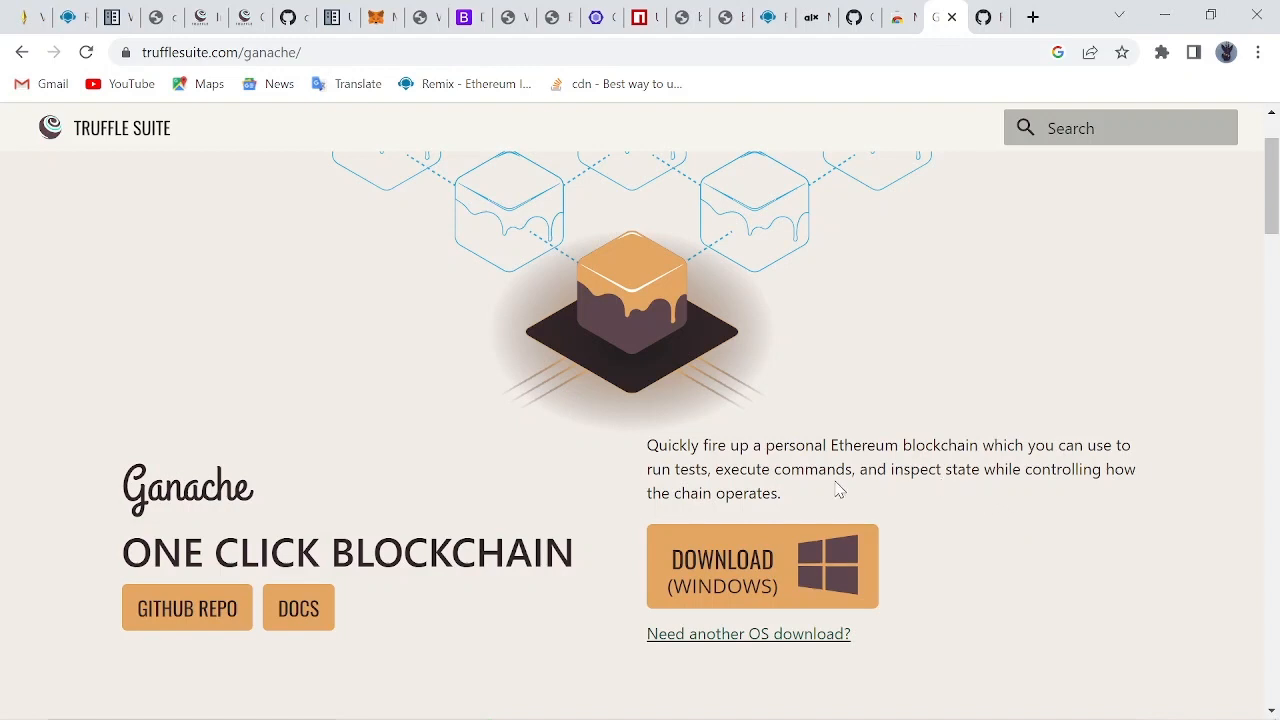
scroll(548, 462, "down", 1)
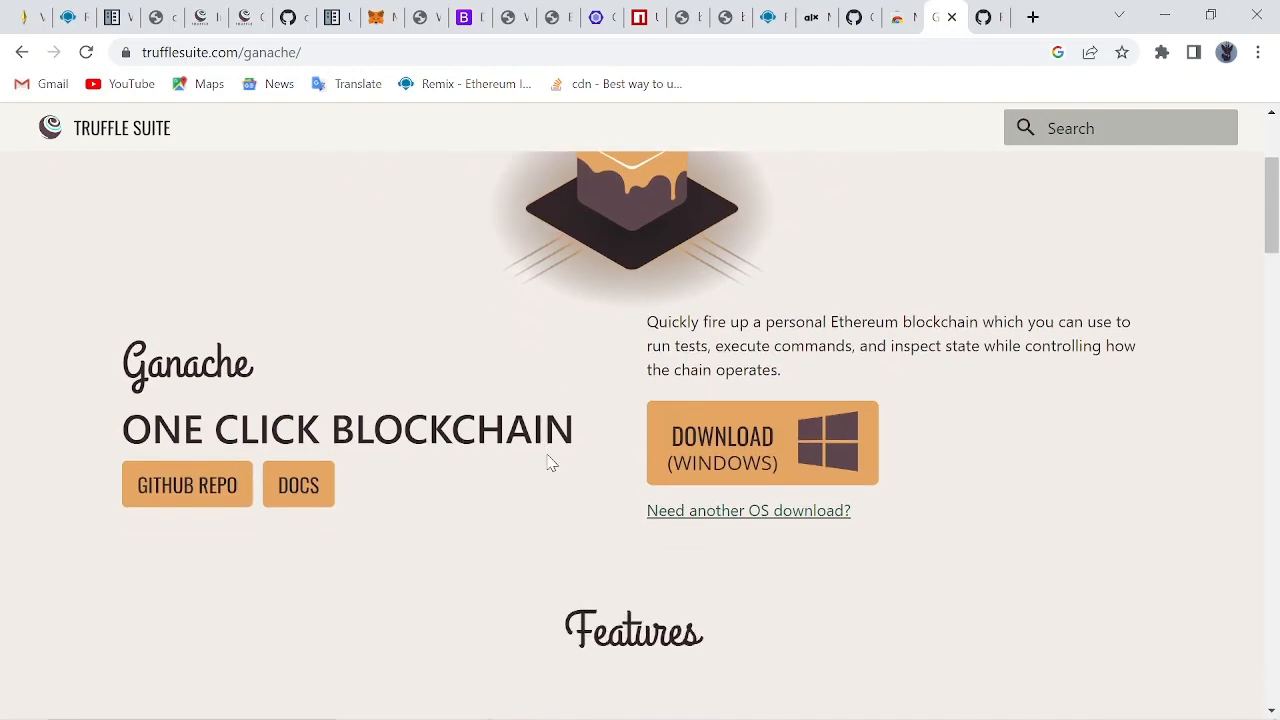
scroll(548, 462, "up", 2)
scroll(548, 462, "down", 1)
scroll(548, 462, "up", 1)
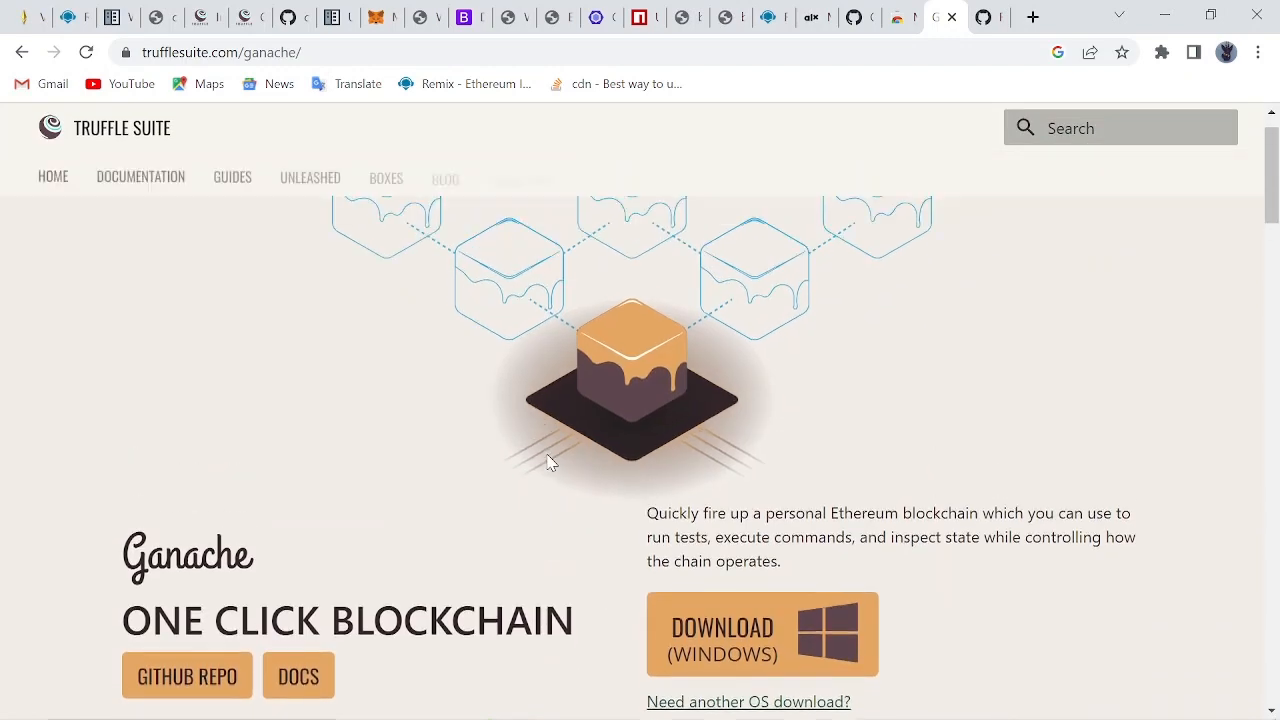
scroll(548, 462, "down", 1)
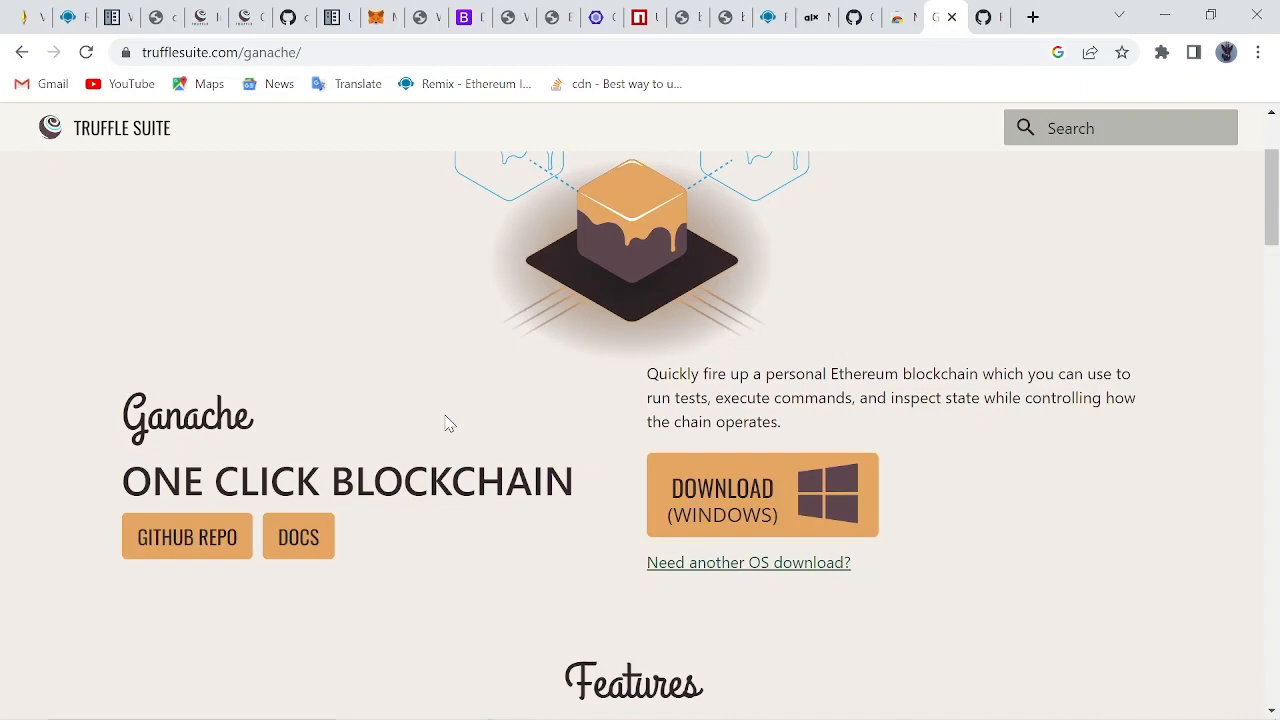
scroll(449, 424, "up", 2)
scroll(449, 424, "down", 4)
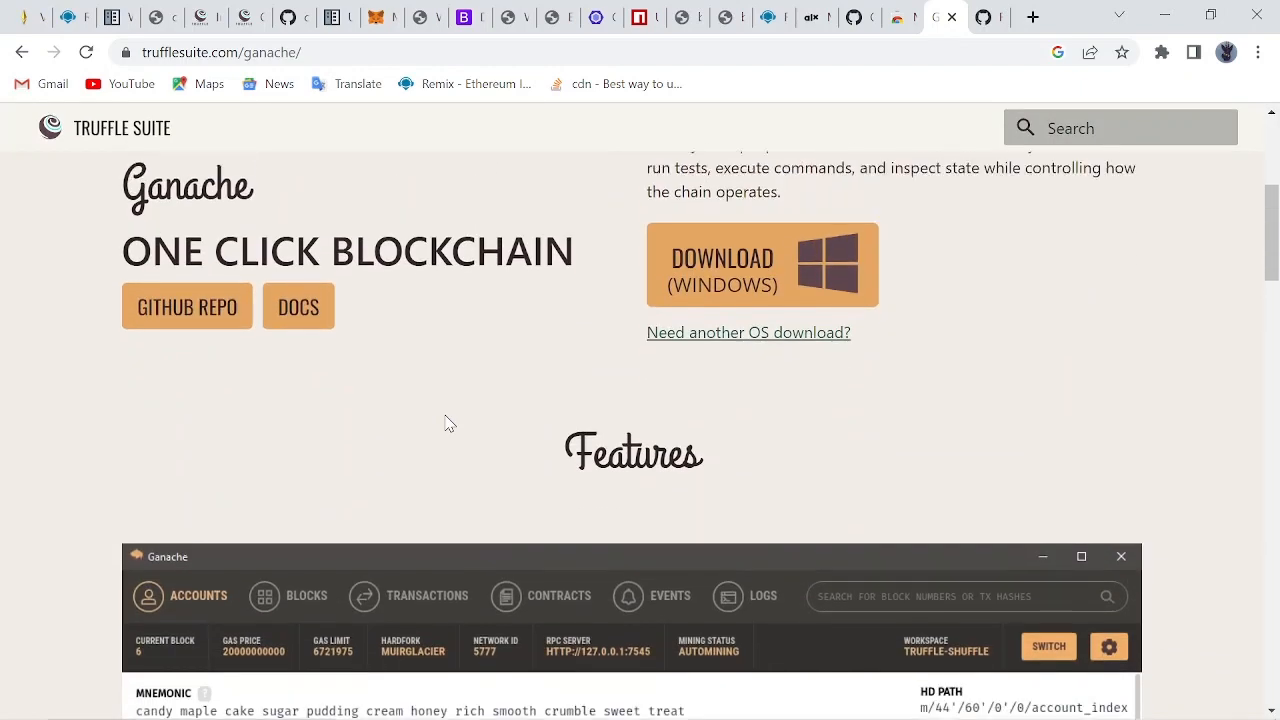
scroll(449, 424, "up", 4)
scroll(449, 424, "down", 2)
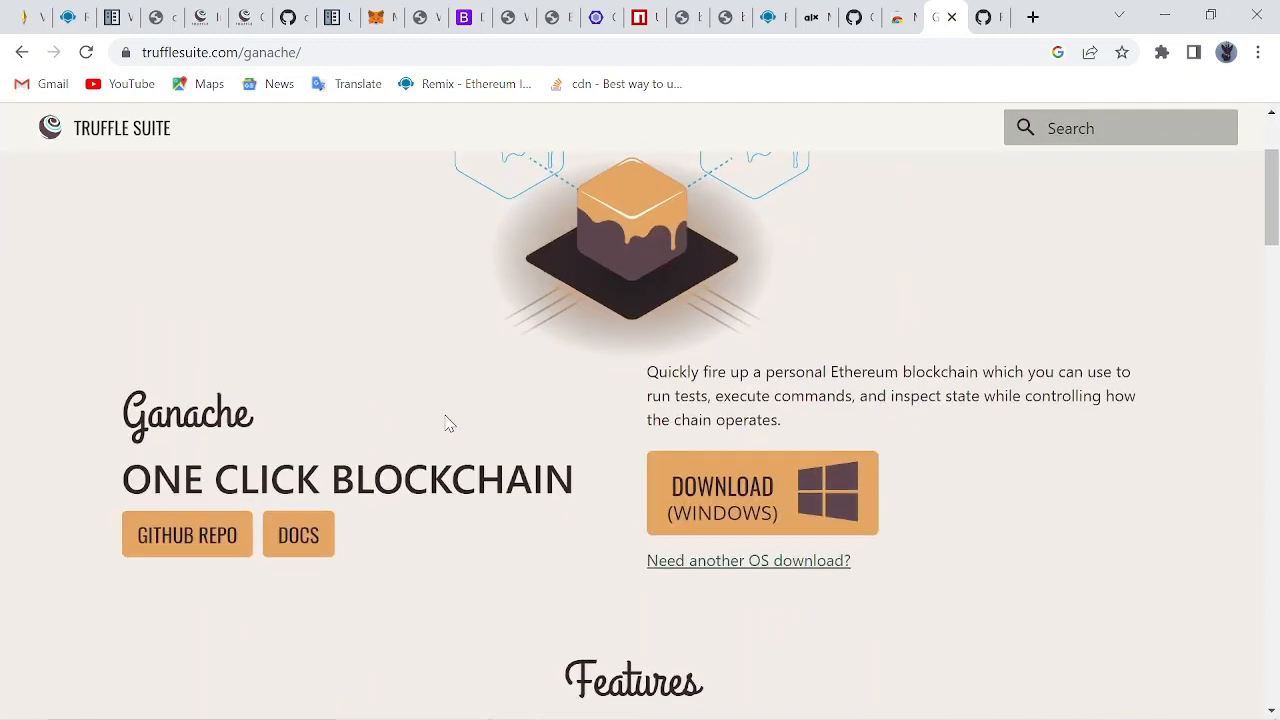
scroll(449, 424, "down", 1)
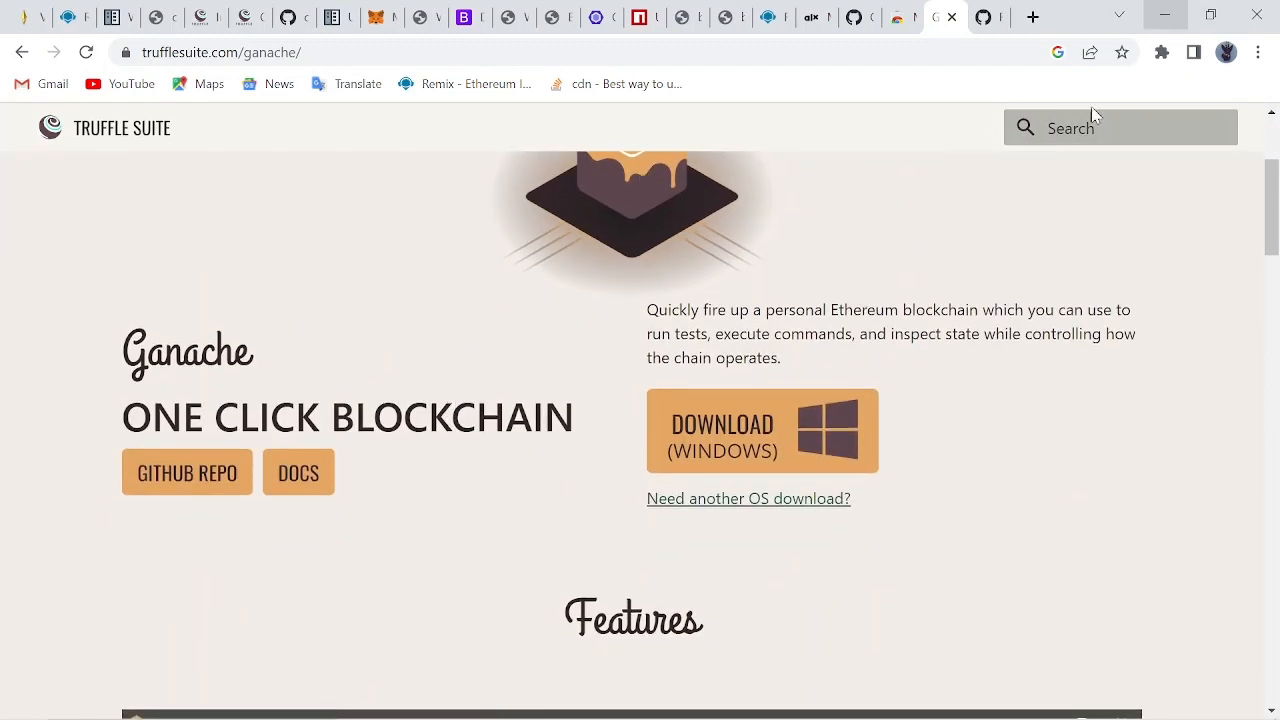
- Switch from the browser to the running Ganache app, view the test workspace's settings and close Ganache
left_click(1160, 17)
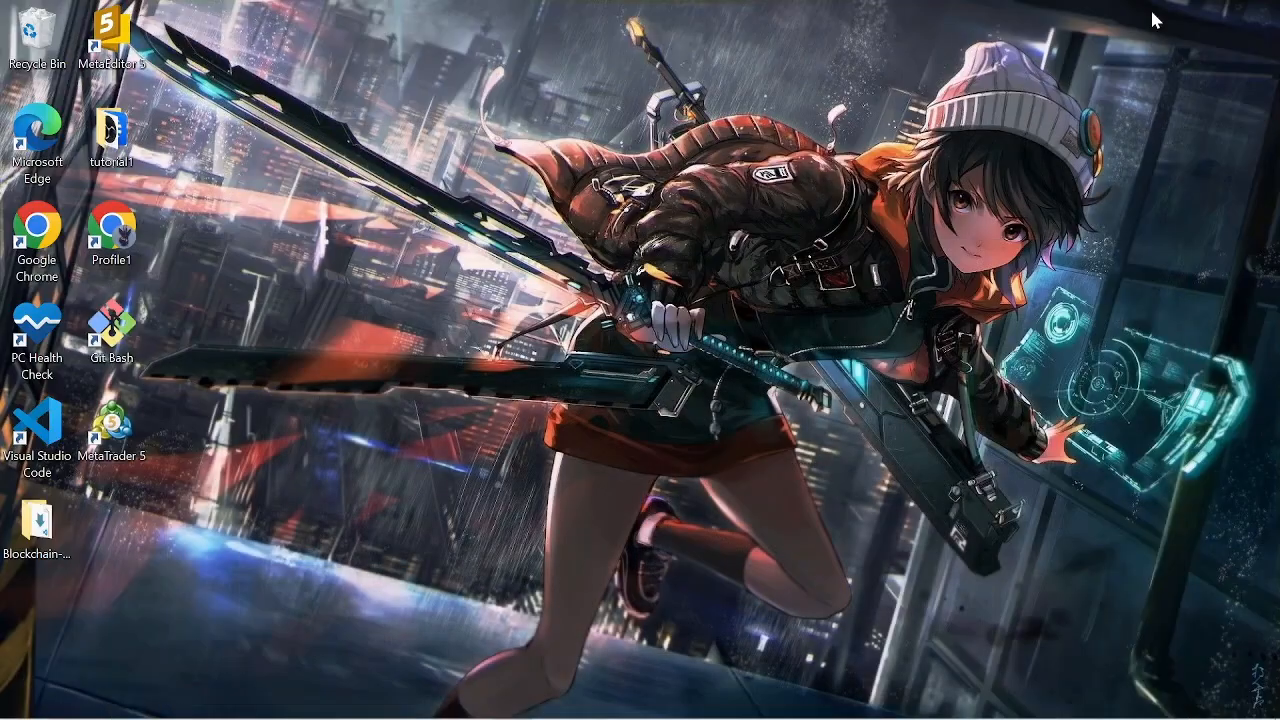
mouse_move(509, 714)
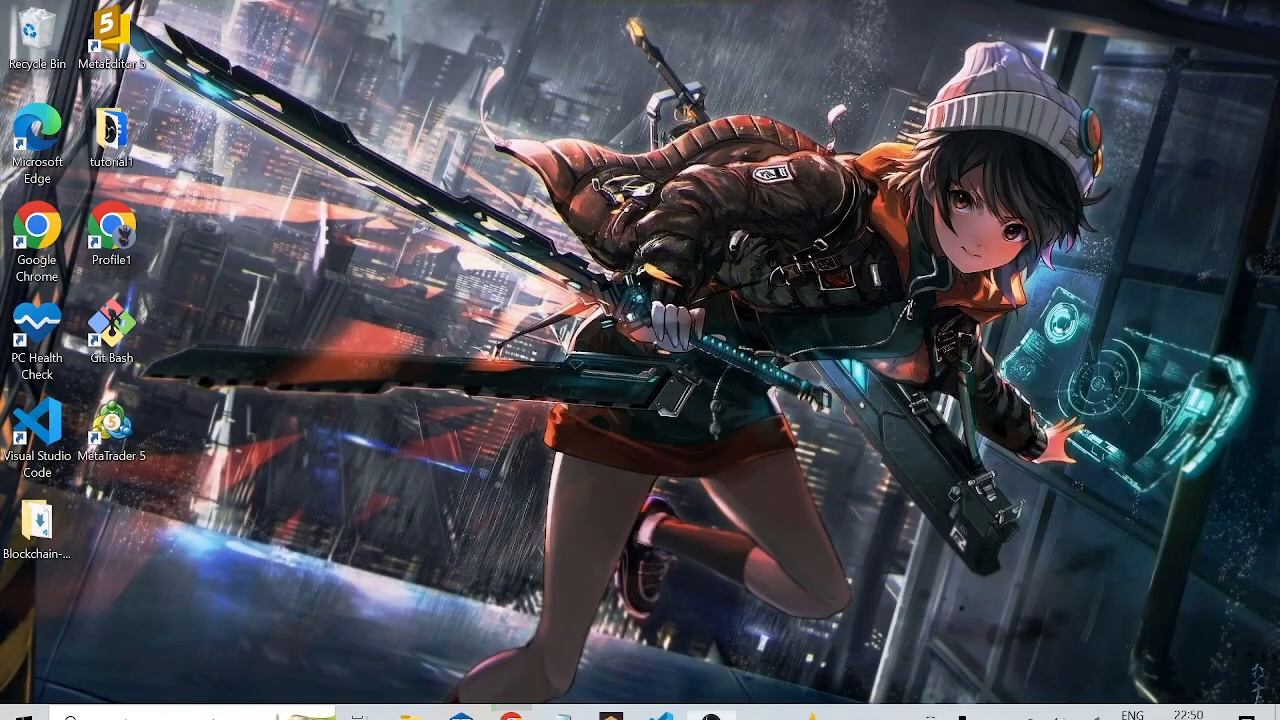
left_click(618, 708)
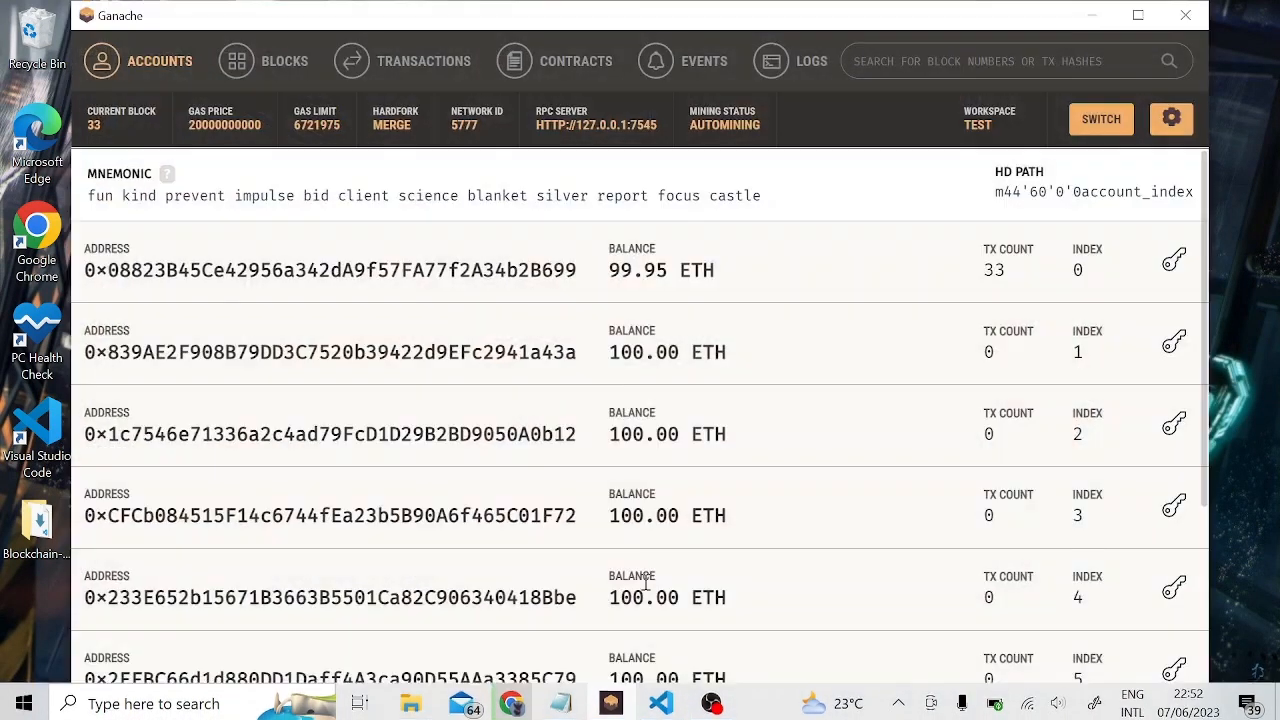
left_click(1171, 120)
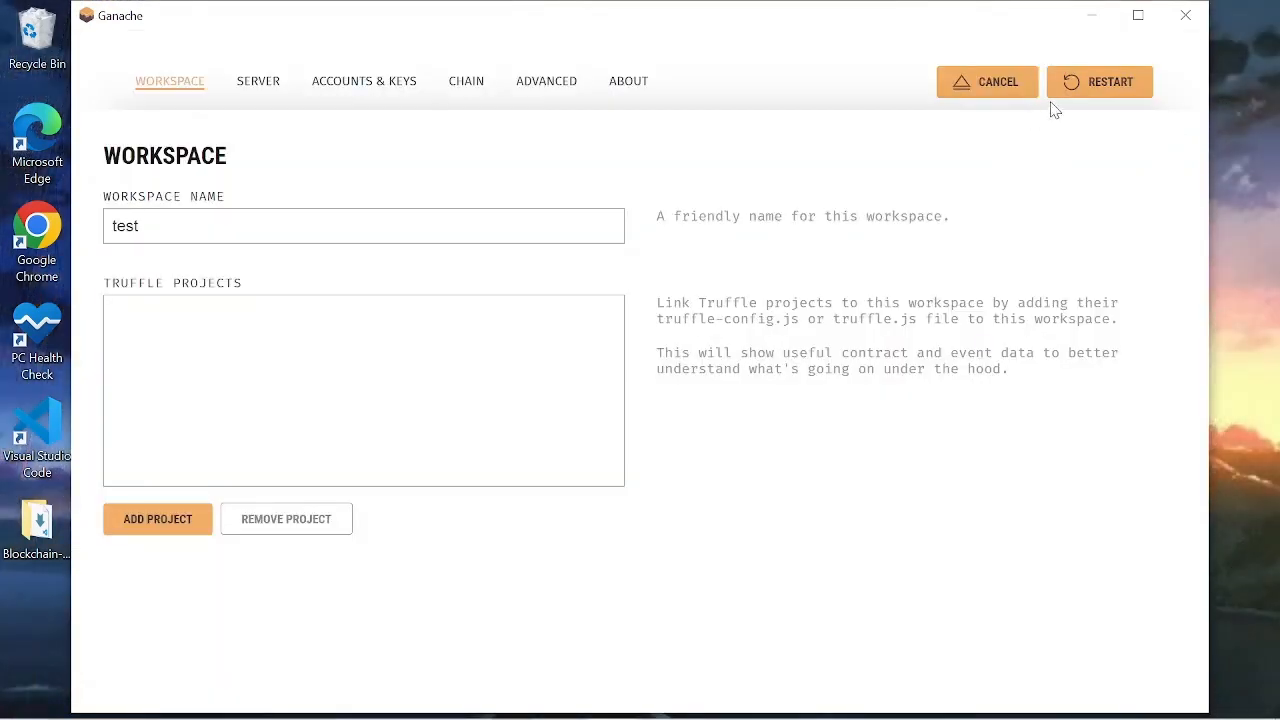
left_click(1185, 15)
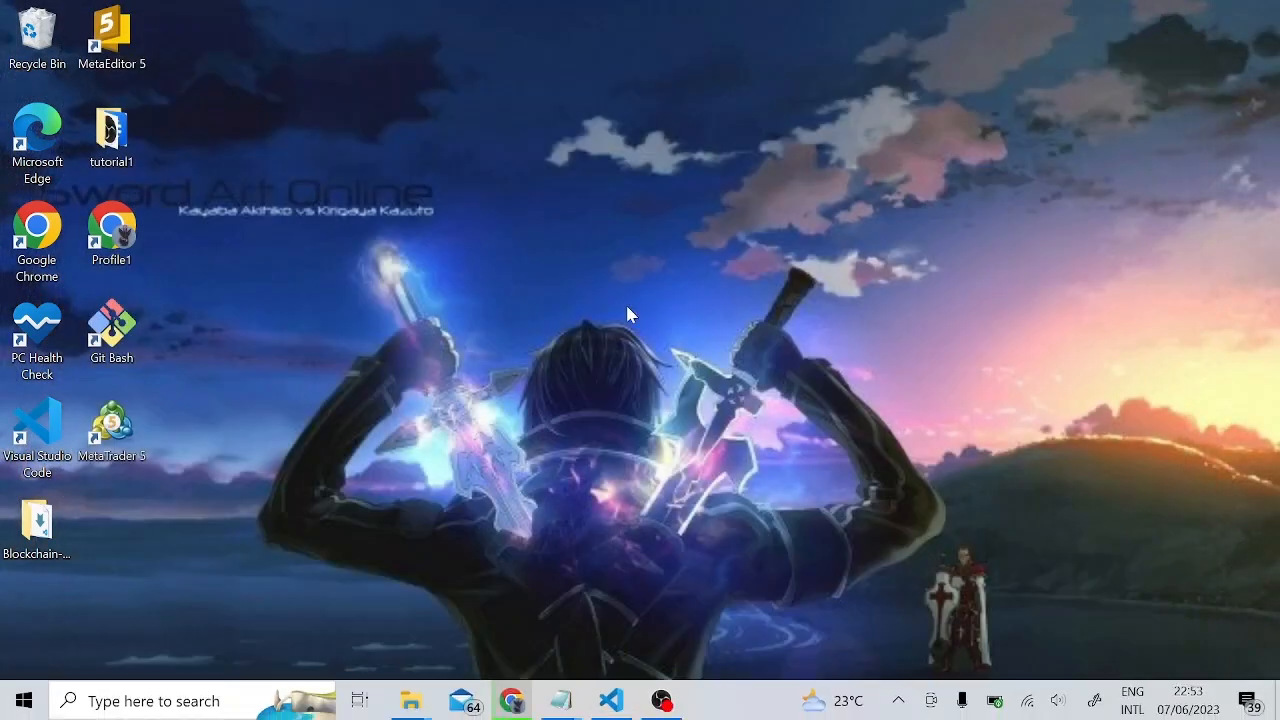
- Search Windows for "gana" and launch the Ganache app
left_click(229, 701)
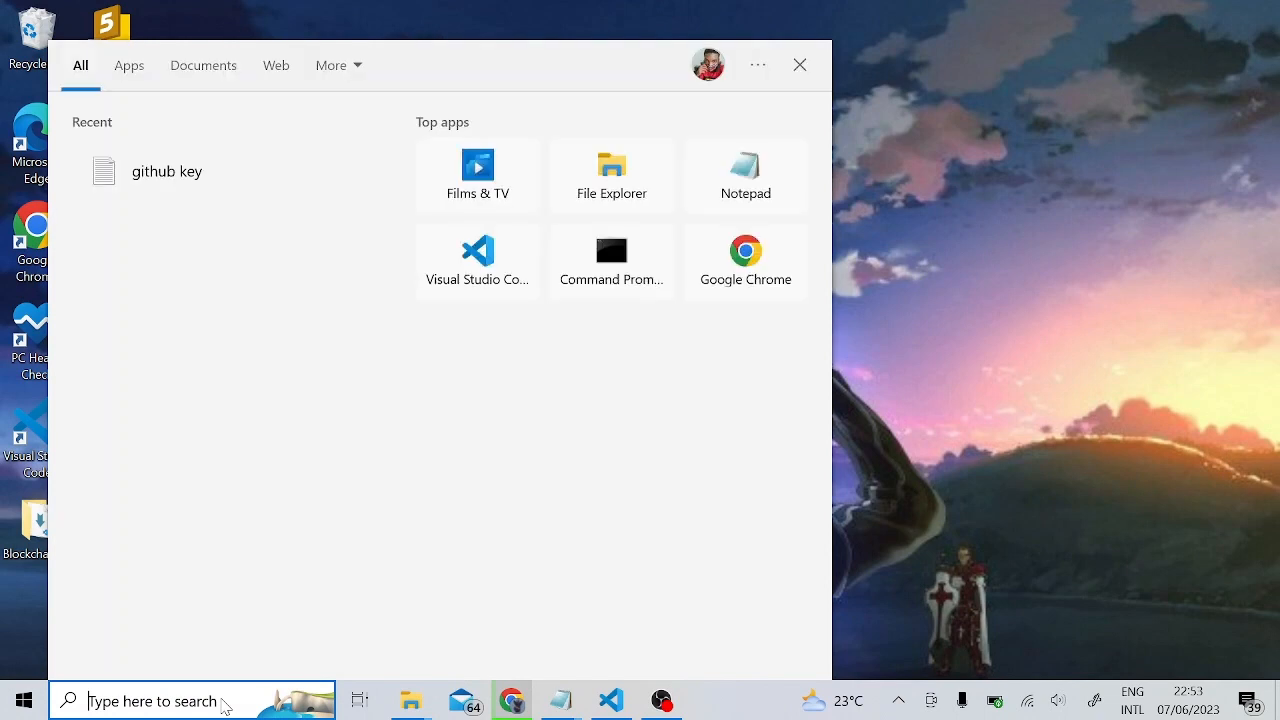
type("gana")
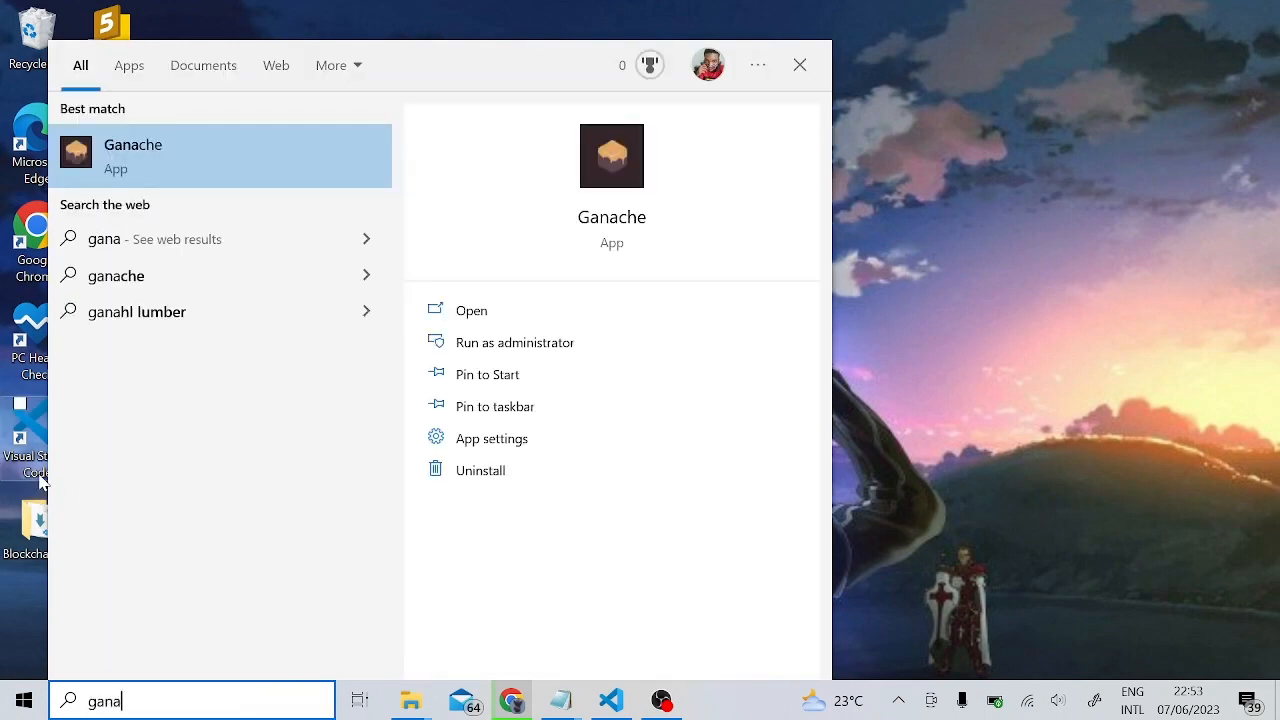
left_click(145, 160)
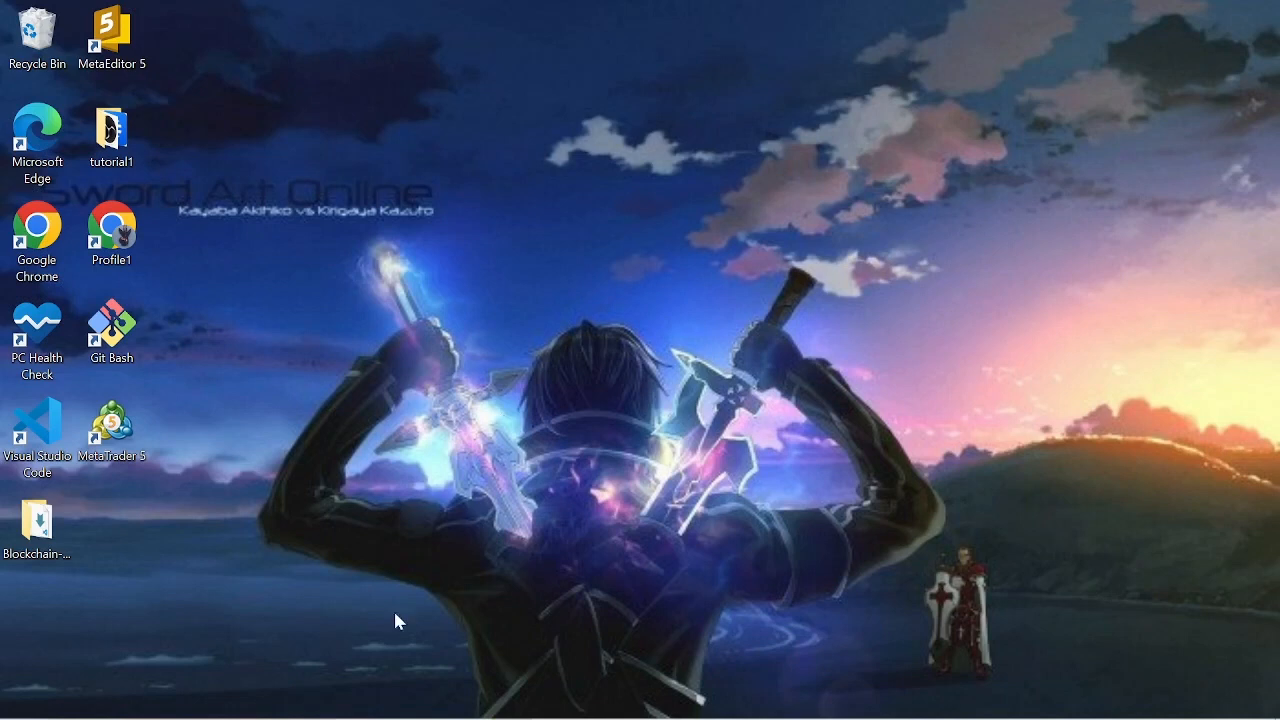
mouse_move(575, 715)
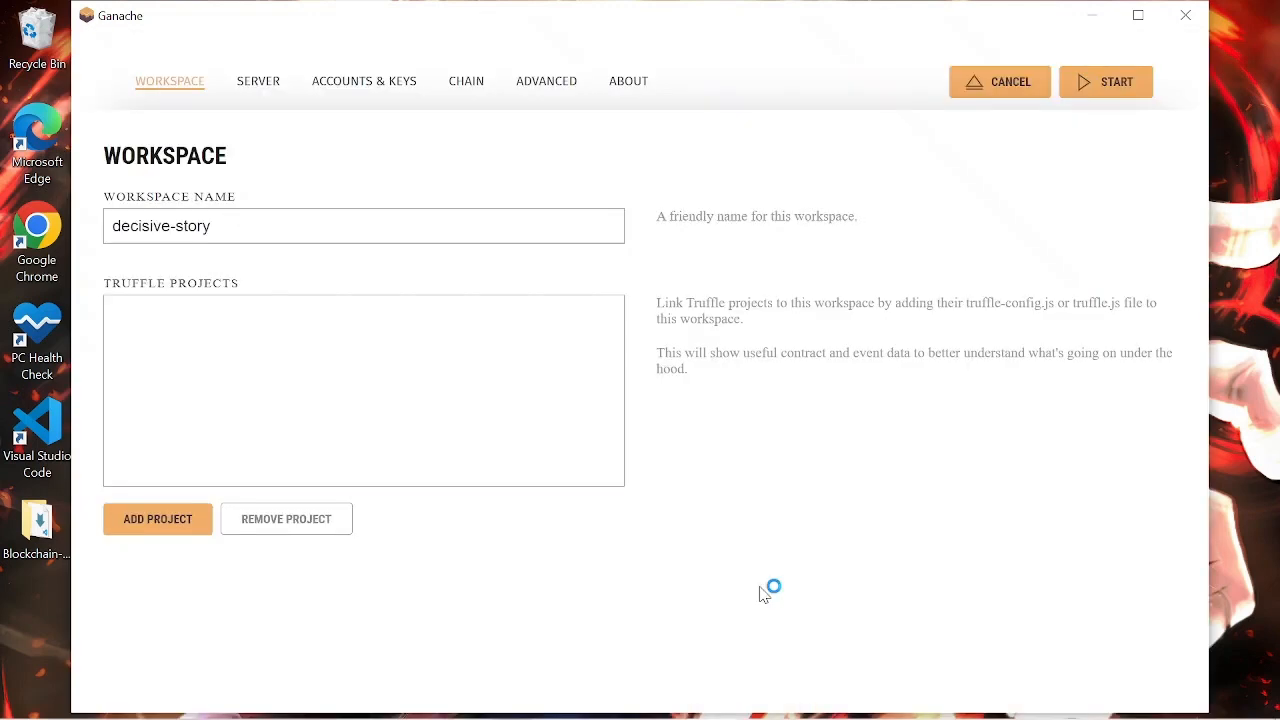
- Name the new Ganache workspace "blockchain demo"
left_click(367, 225)
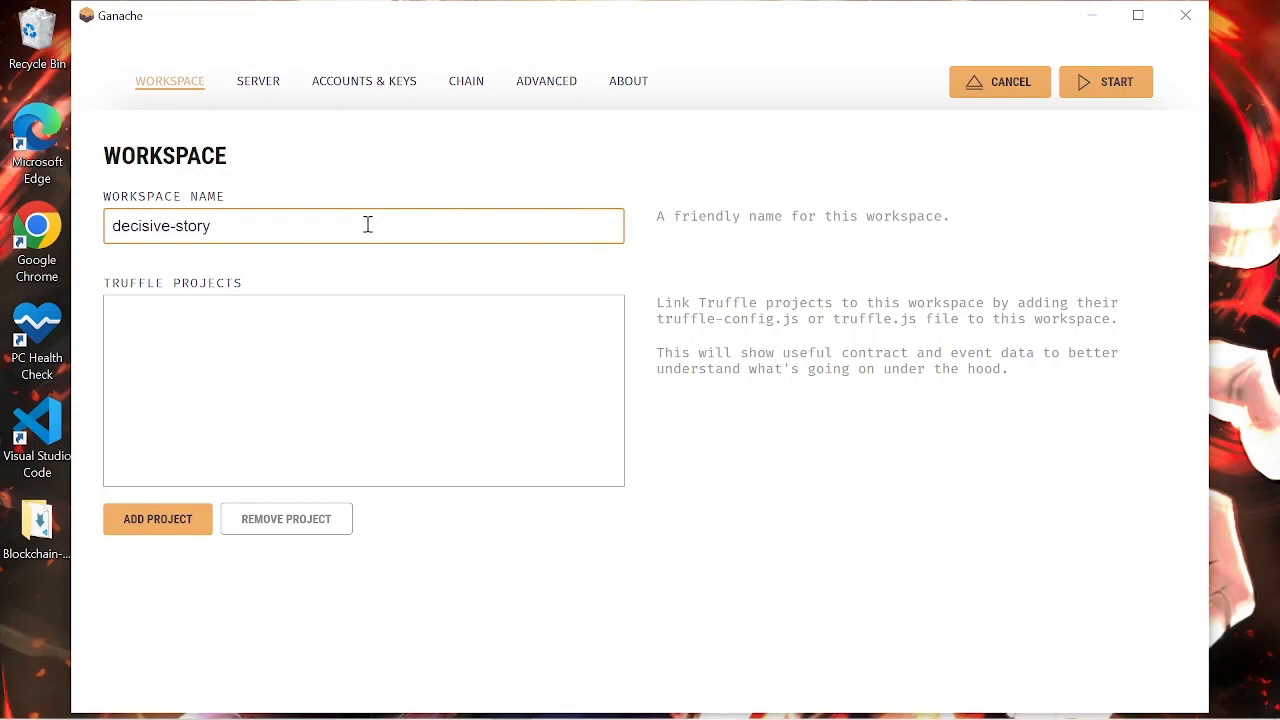
key("BackSpace")
key("BackSpace")
key("BackSpace")
key("BackSpace")
key("BackSpace")
key("BackSpace")
key("BackSpace")
key("BackSpace")
key("BackSpace")
key("BackSpace")
key("BackSpace")
key("BackSpace")
key("BackSpace")
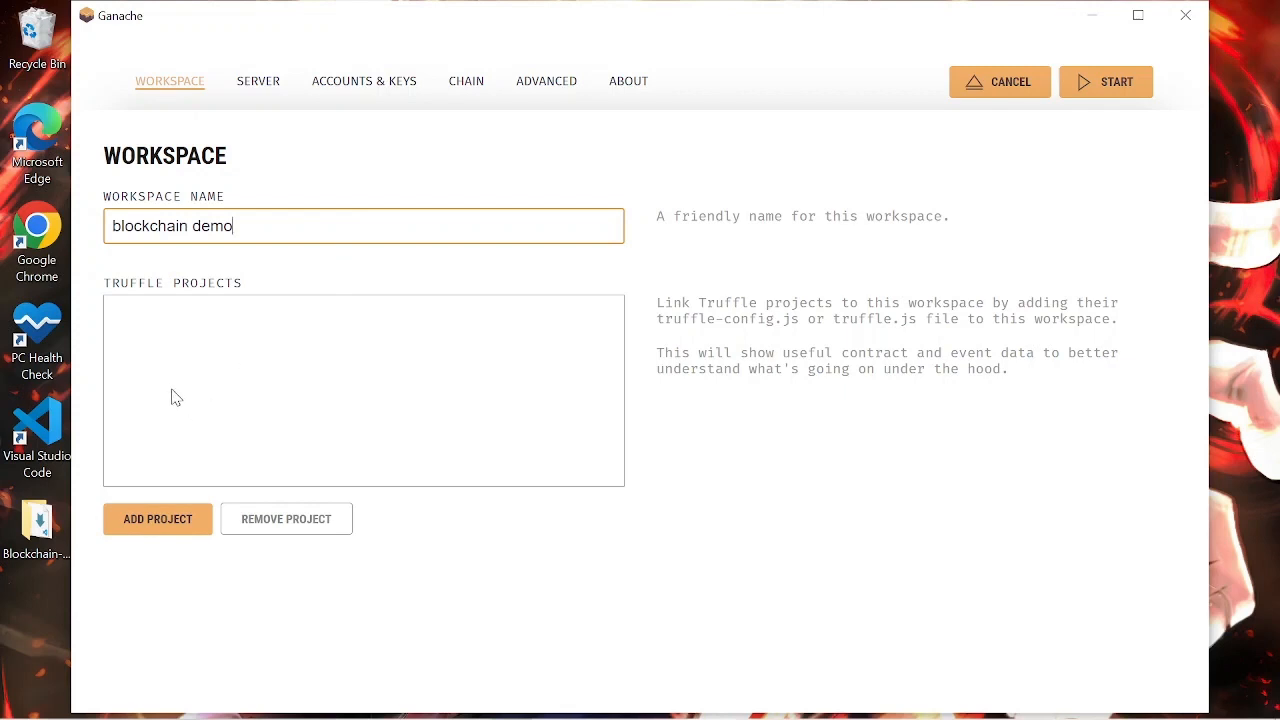
left_click(232, 345)
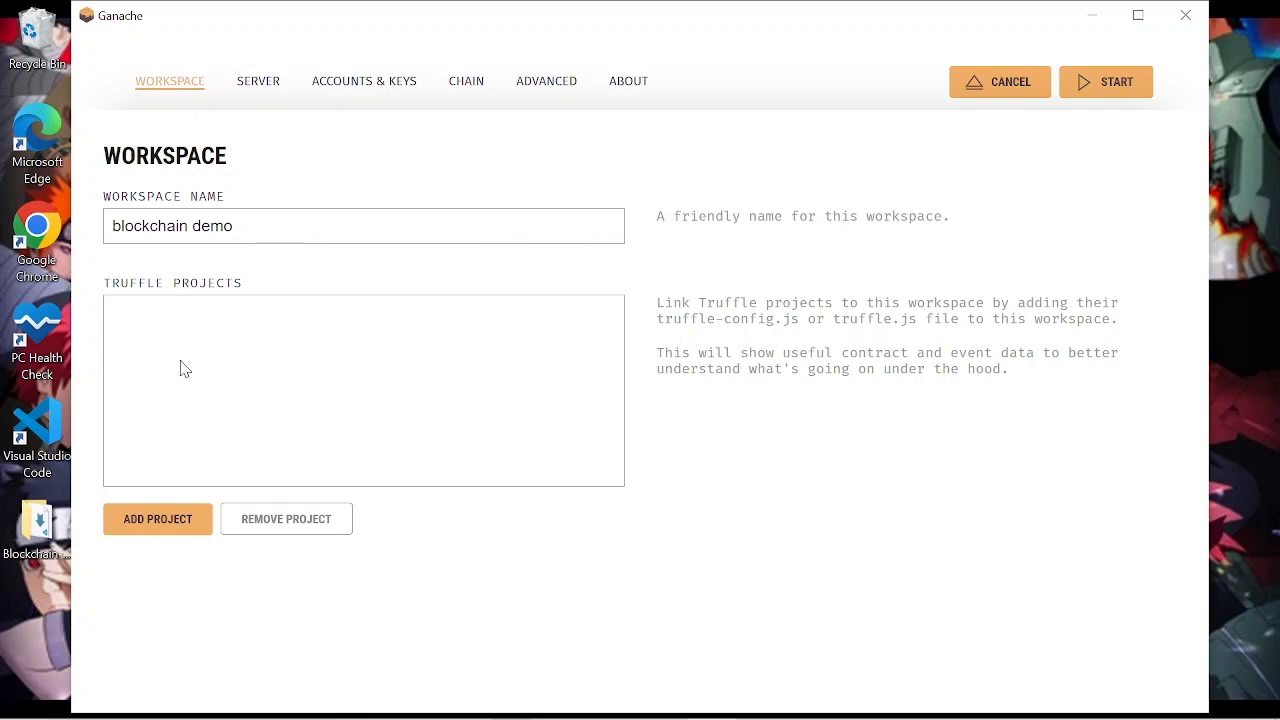
- Review the new workspace's server, accounts and keys, chain, advanced and about pages, and start the workspace
left_click(255, 82)
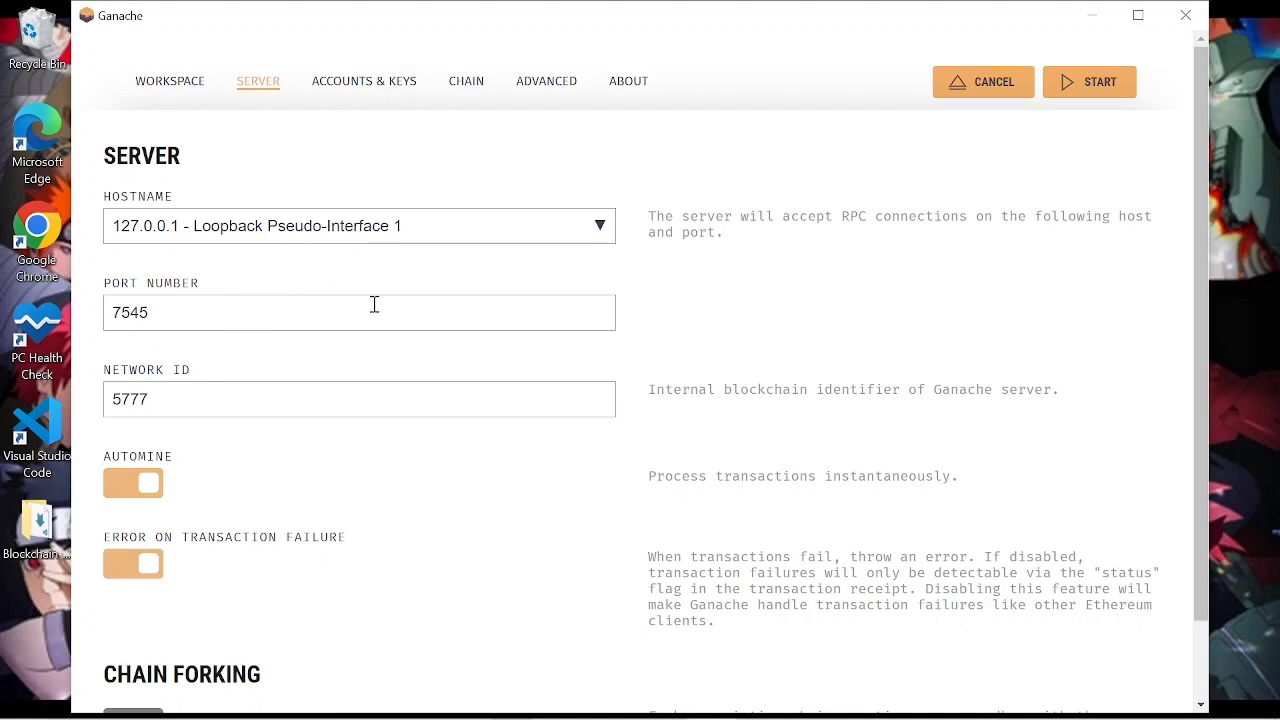
left_click(393, 229)
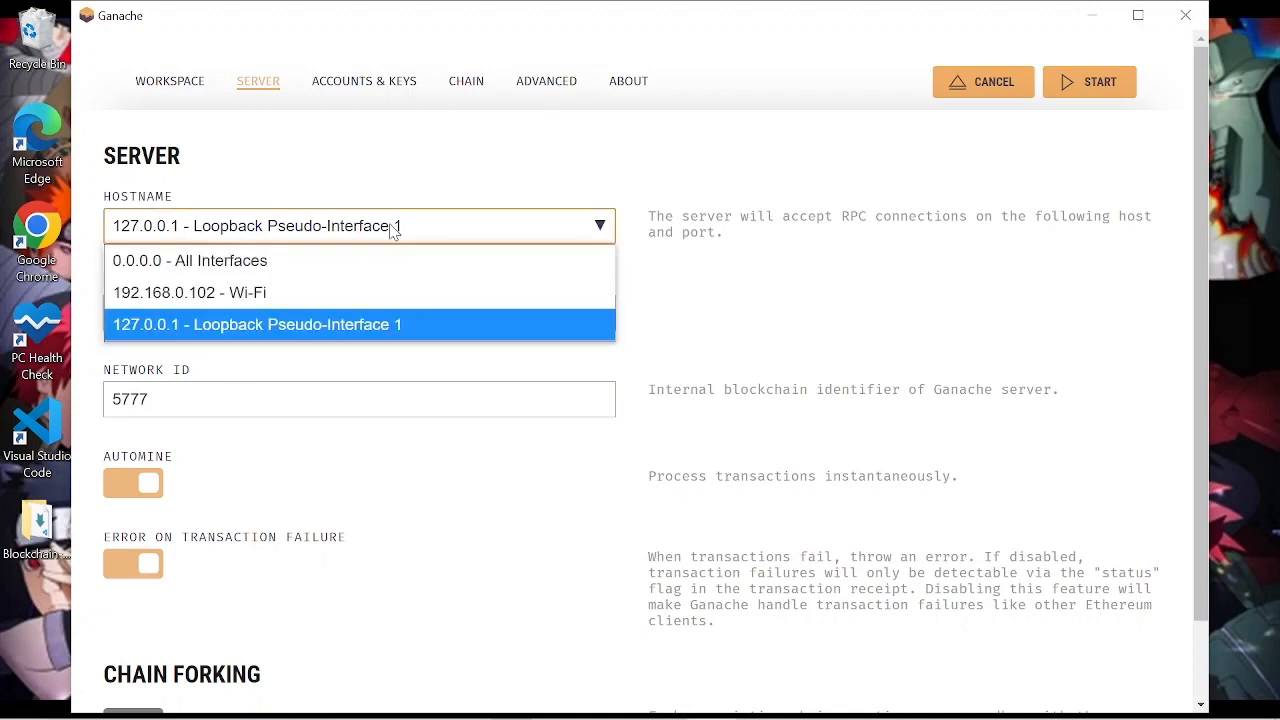
left_click(393, 229)
left_click(352, 88)
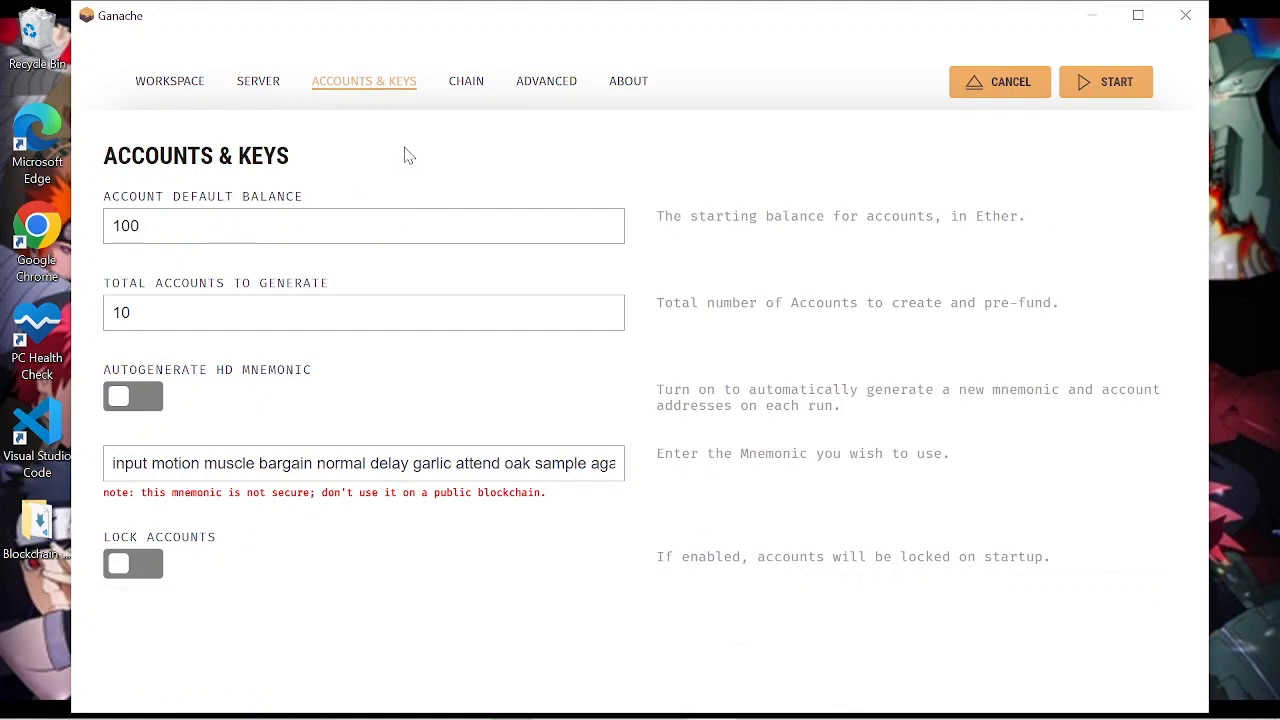
left_click(468, 93)
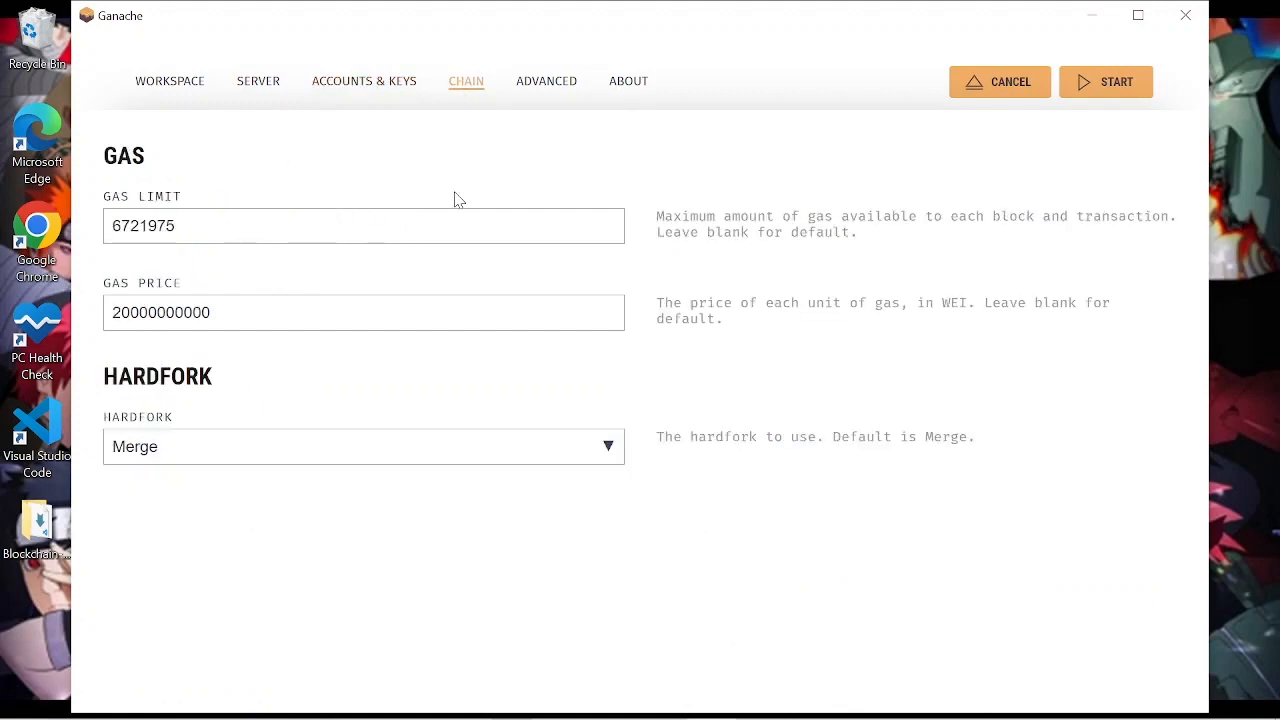
left_click(550, 88)
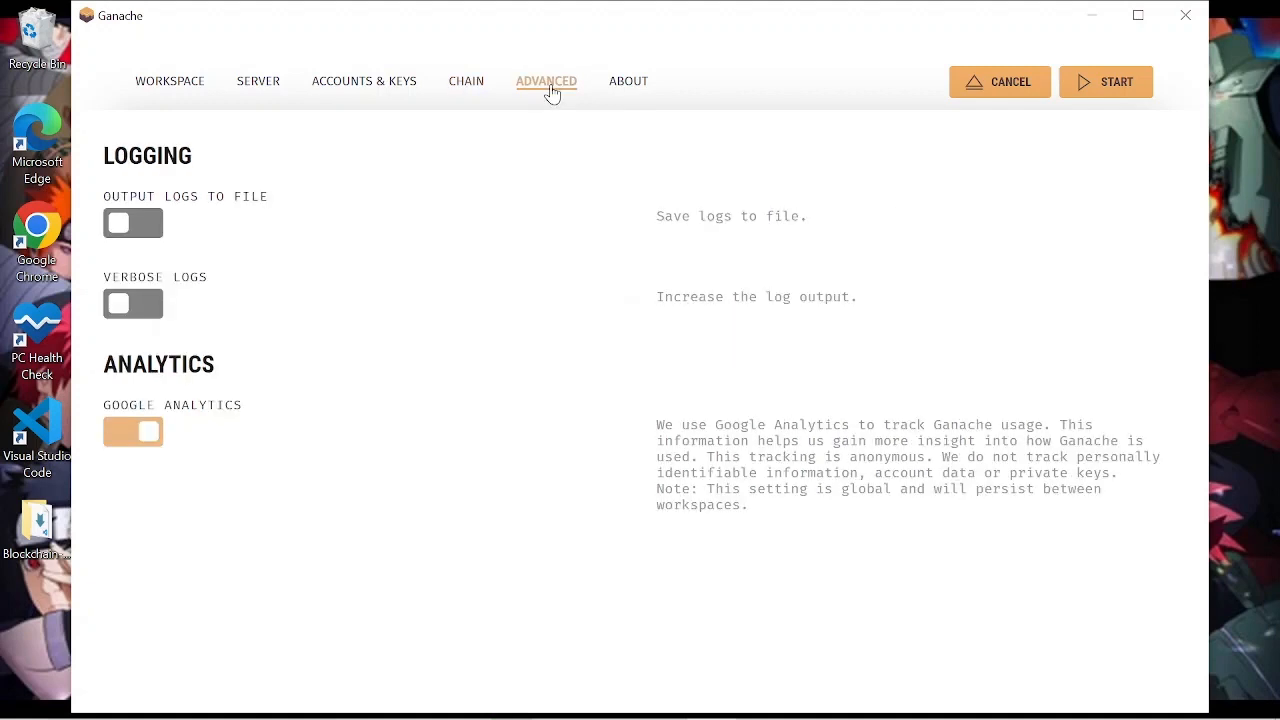
left_click(624, 82)
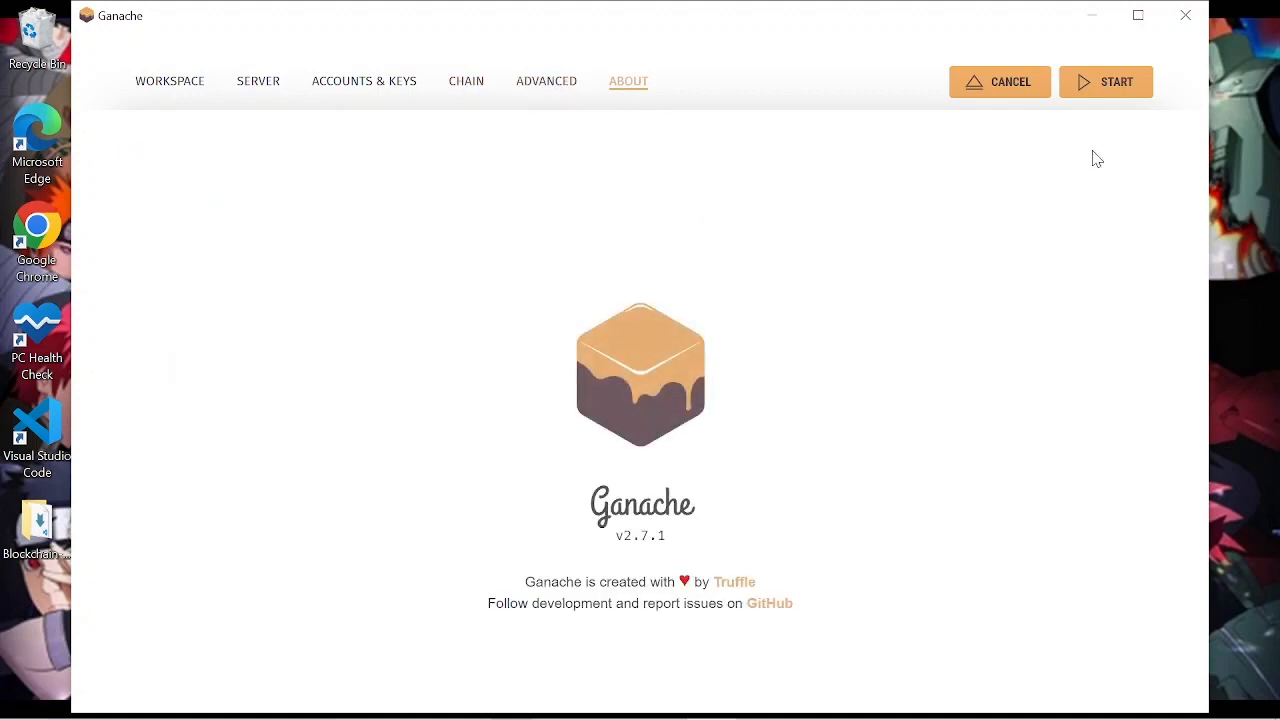
left_click(1106, 82)
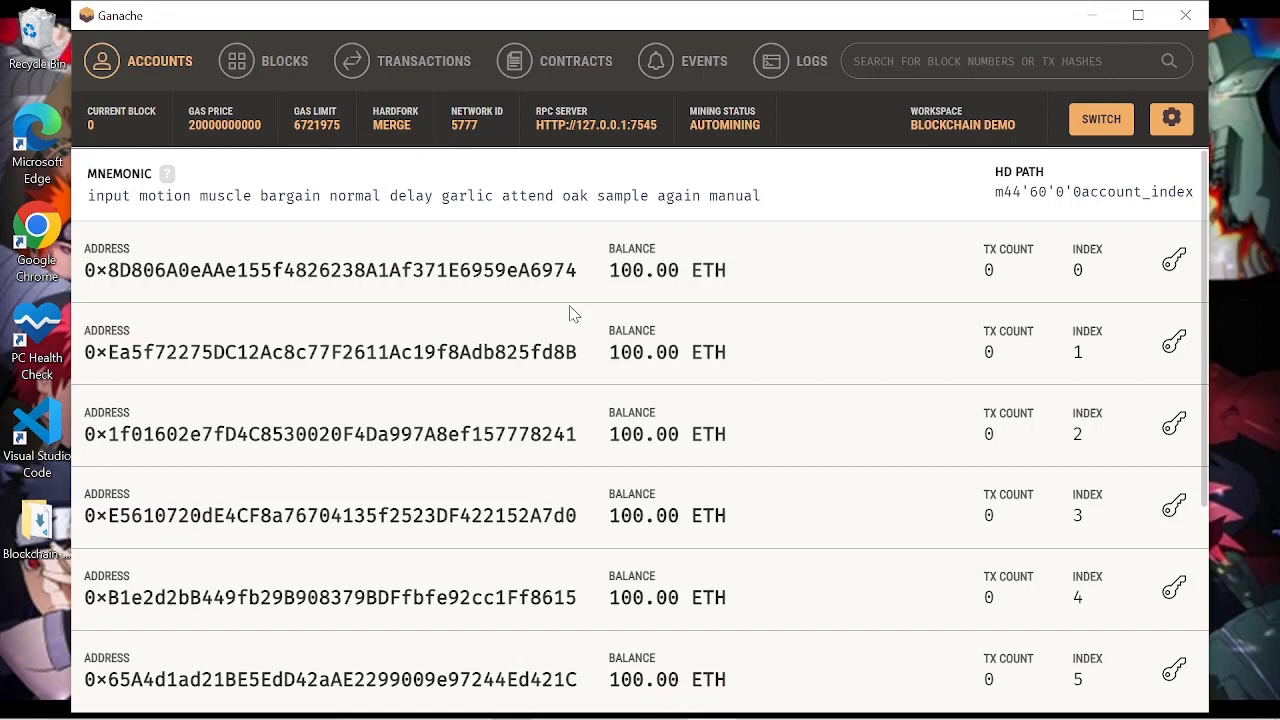
- Examine the blockchain demo workspace's full list of generated accounts, including their addresses, balances and transaction counts
scroll(450, 385, "down", 1)
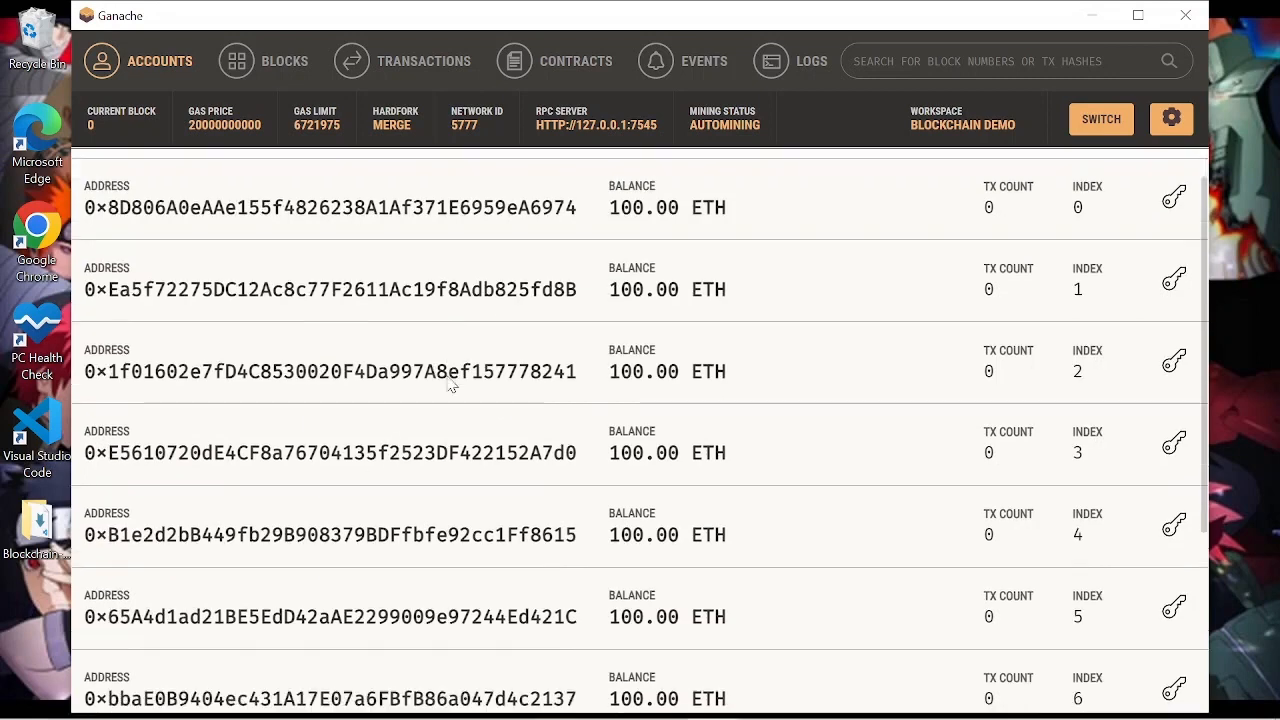
scroll(450, 385, "down", 4)
scroll(450, 385, "up", 5)
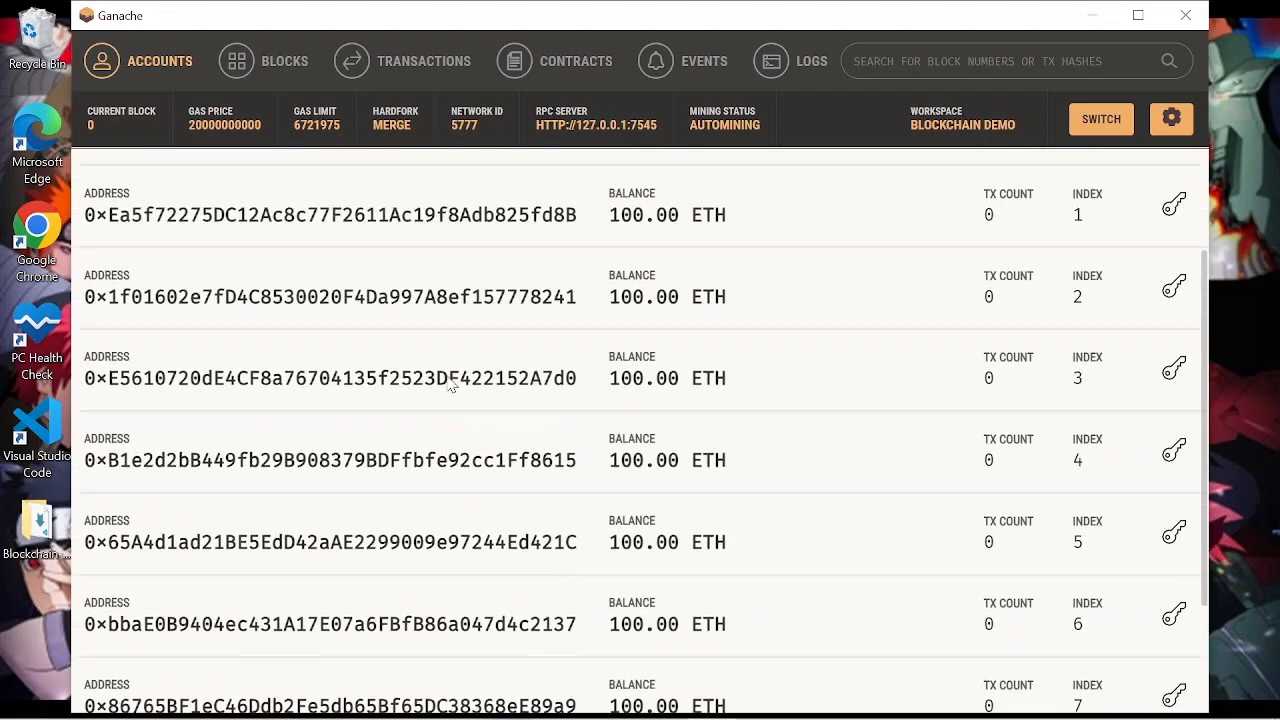
scroll(450, 385, "down", 1)
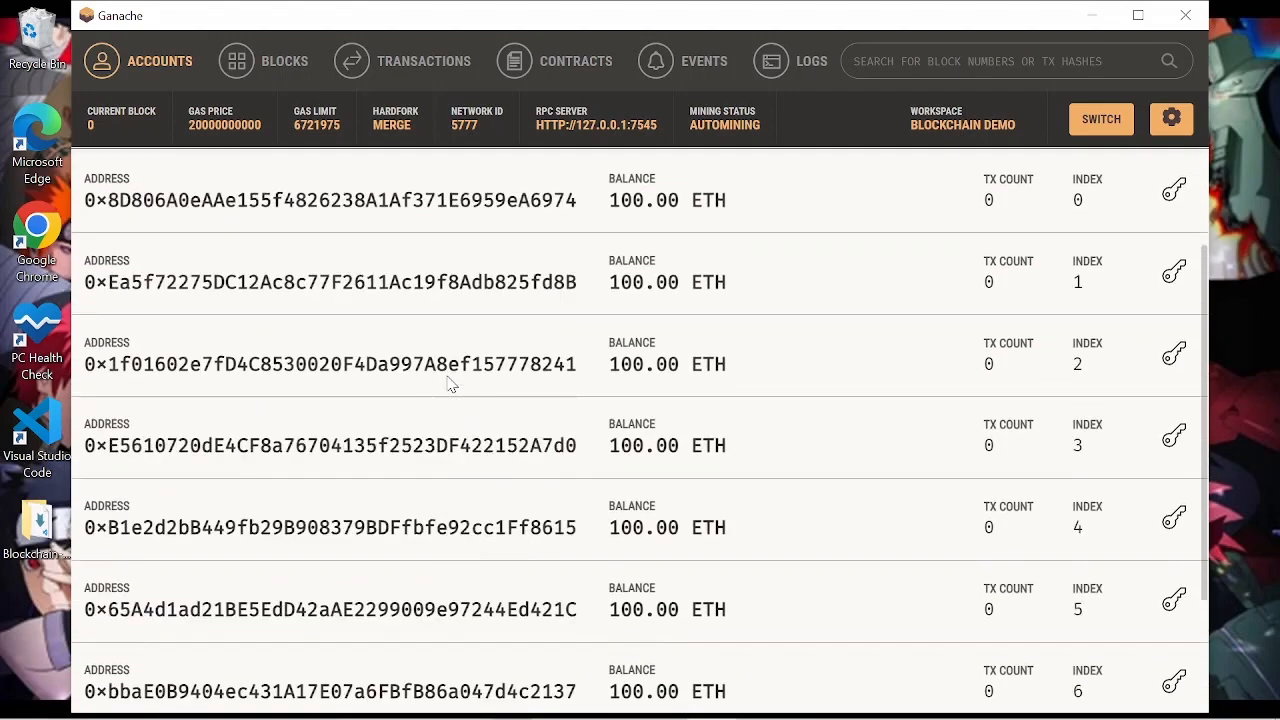
scroll(450, 385, "up", 1)
scroll(450, 385, "down", 5)
scroll(450, 385, "up", 5)
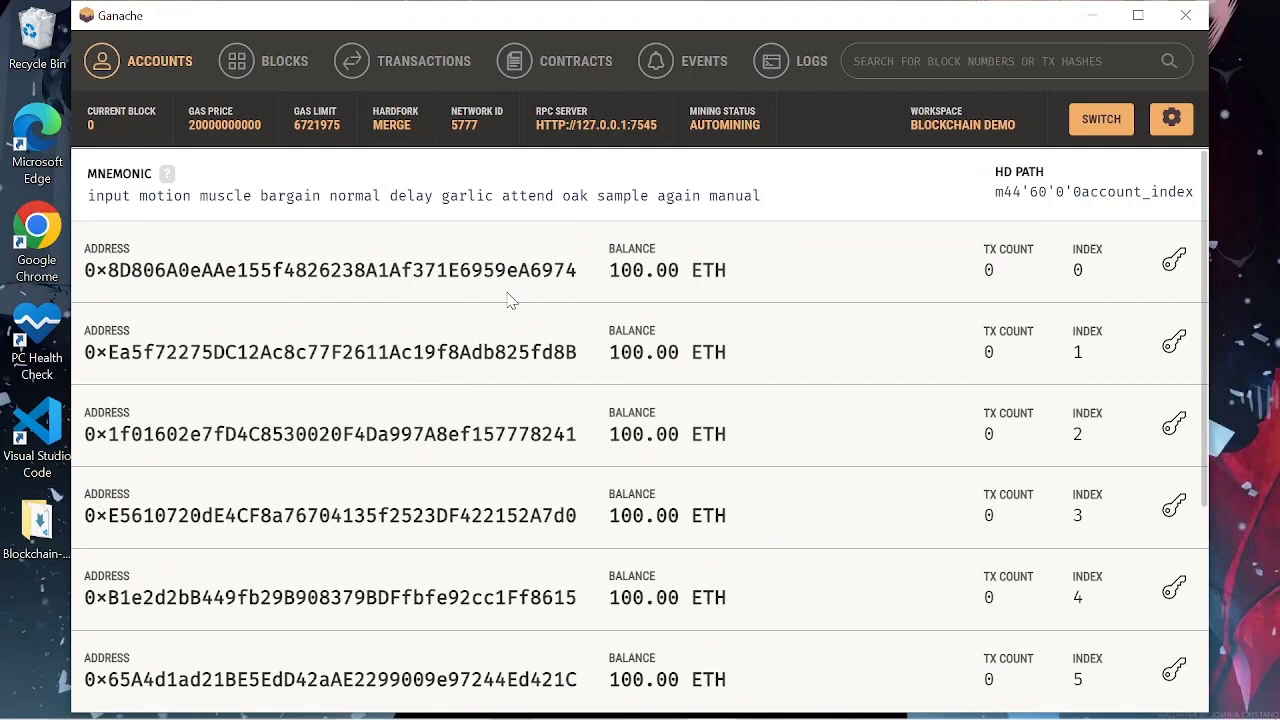
scroll(512, 298, "down", 5)
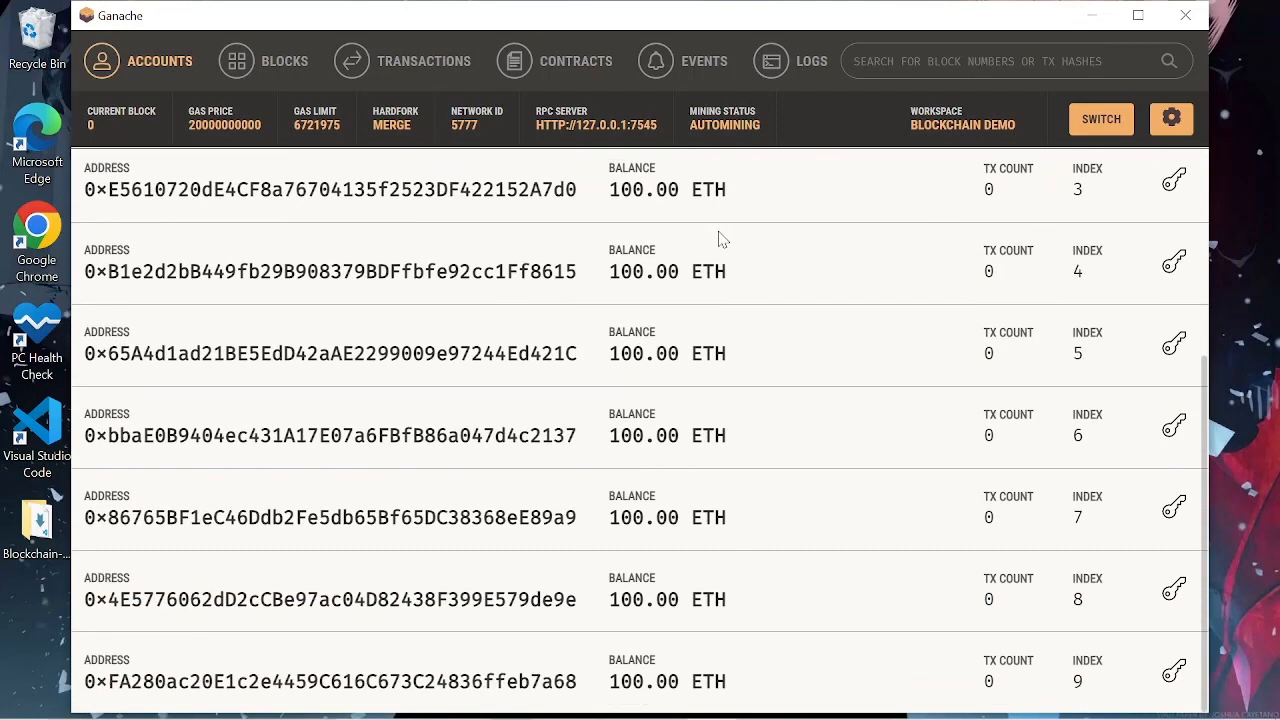
- Review the blockchain demo workspace's account list, RPC server address and network ID
scroll(718, 238, "up", 5)
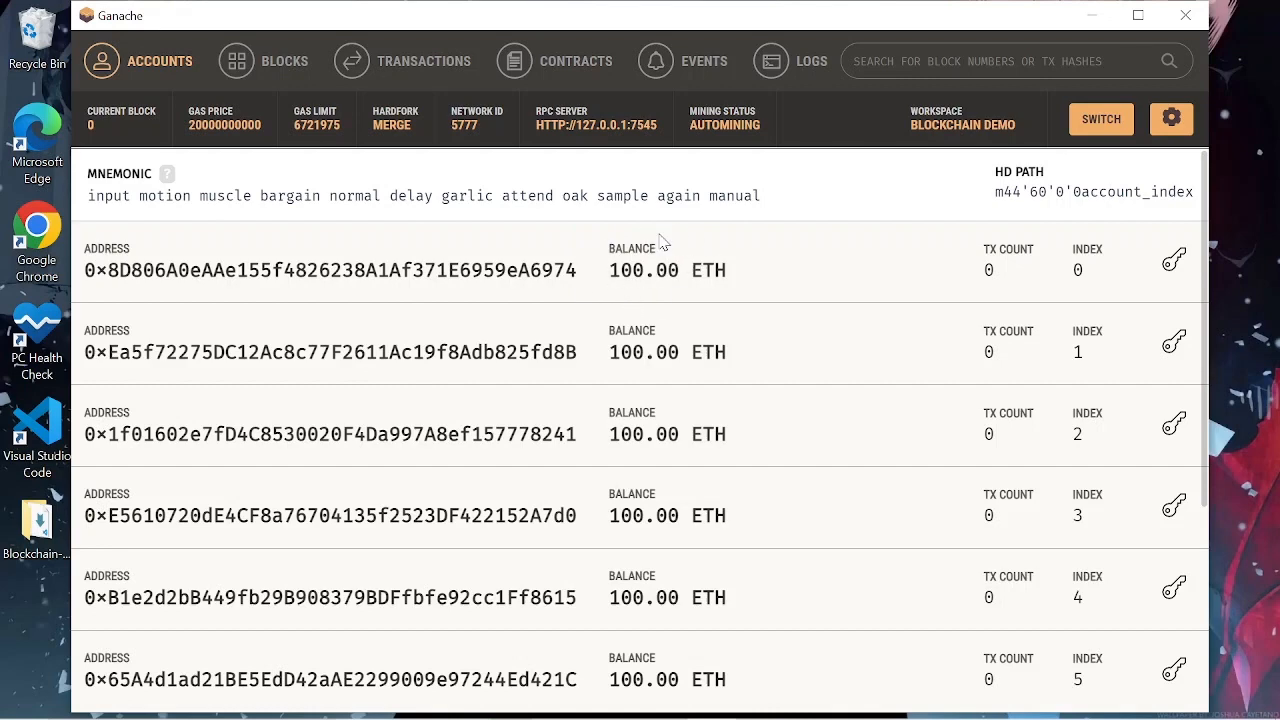
scroll(590, 410, "down", 3)
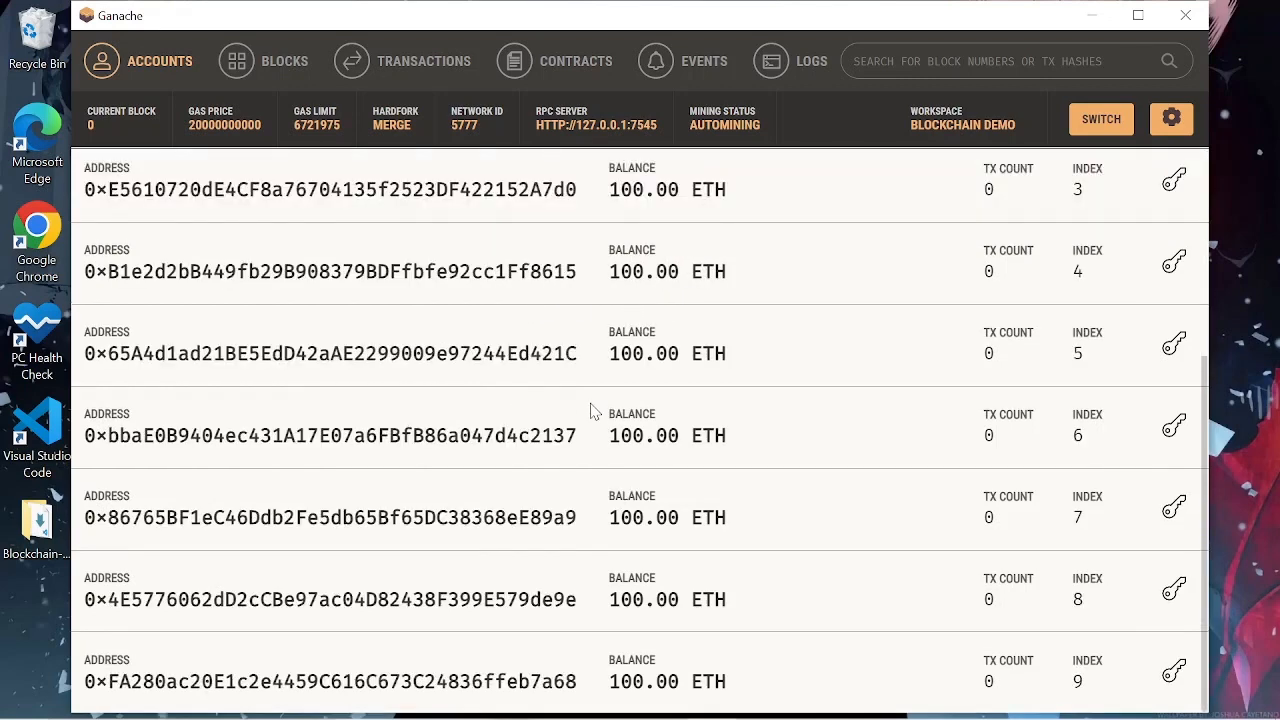
scroll(590, 410, "up", 3)
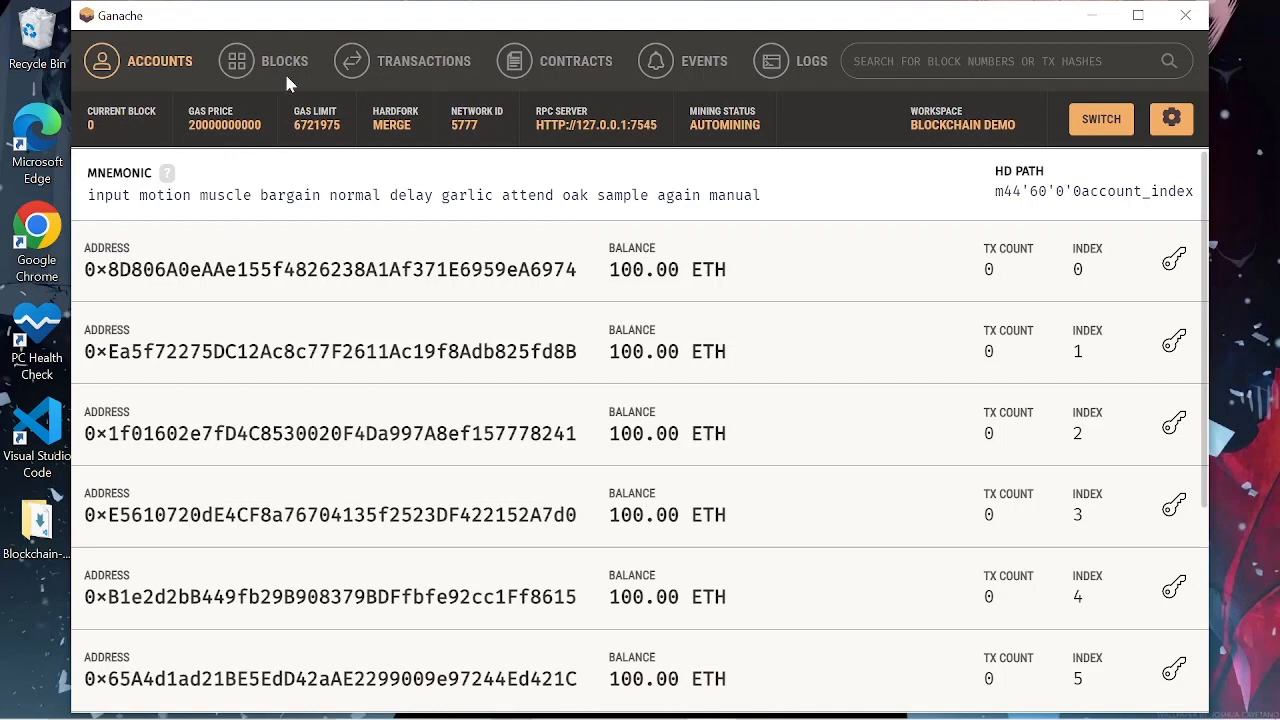
left_click_drag(644, 126, 458, 125)
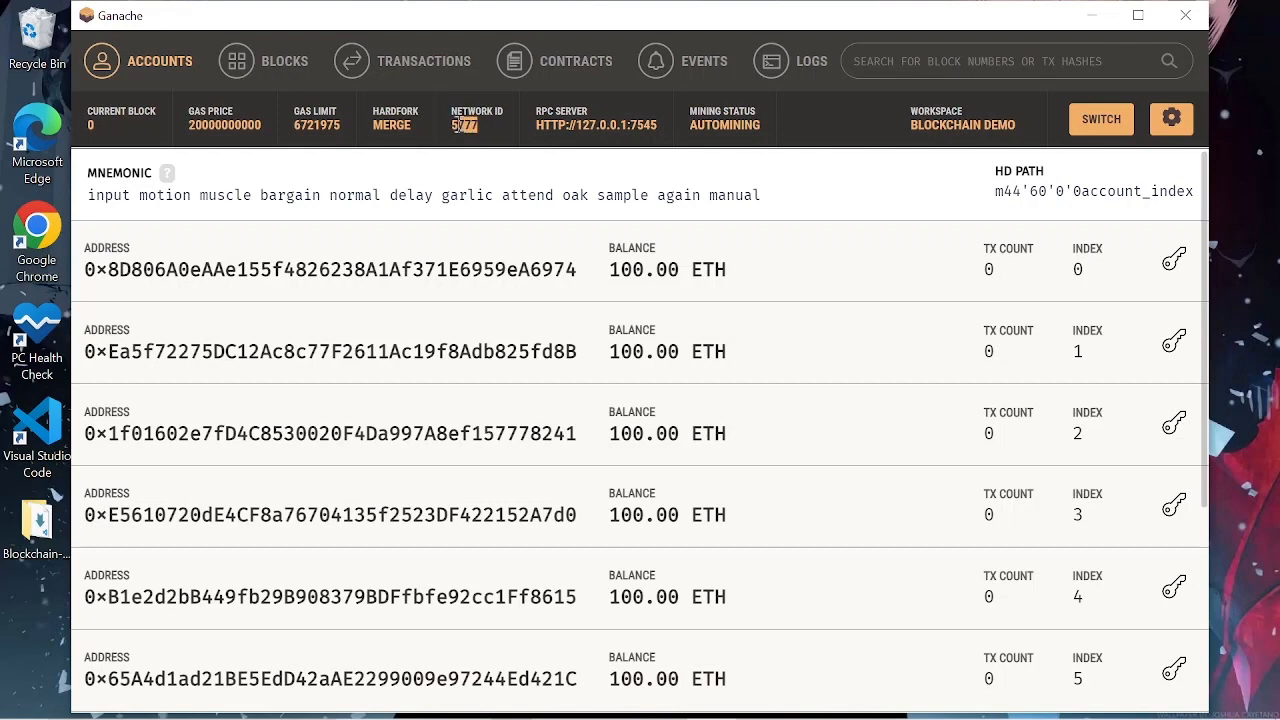
left_click(652, 124)
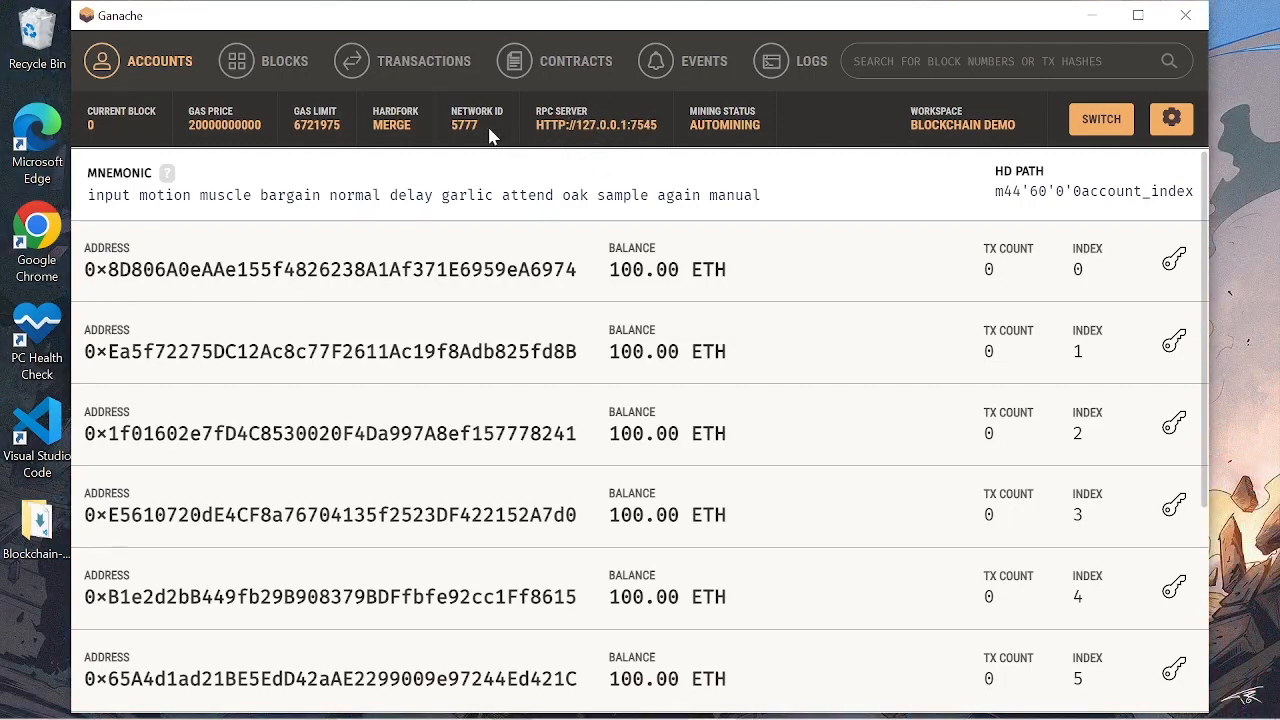
left_click_drag(657, 121, 632, 125)
left_click_drag(482, 127, 380, 143)
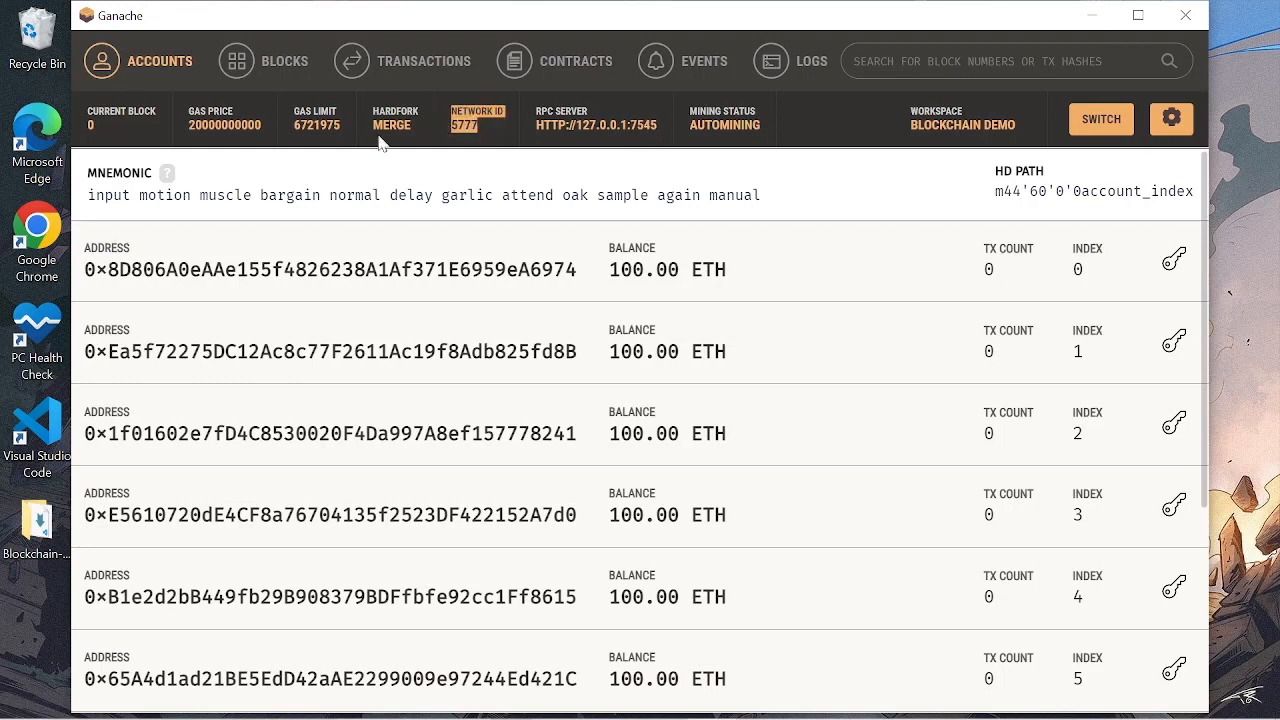
- Inspect block 0's gas, mining time and block hash, and return to the block list
left_click(267, 72)
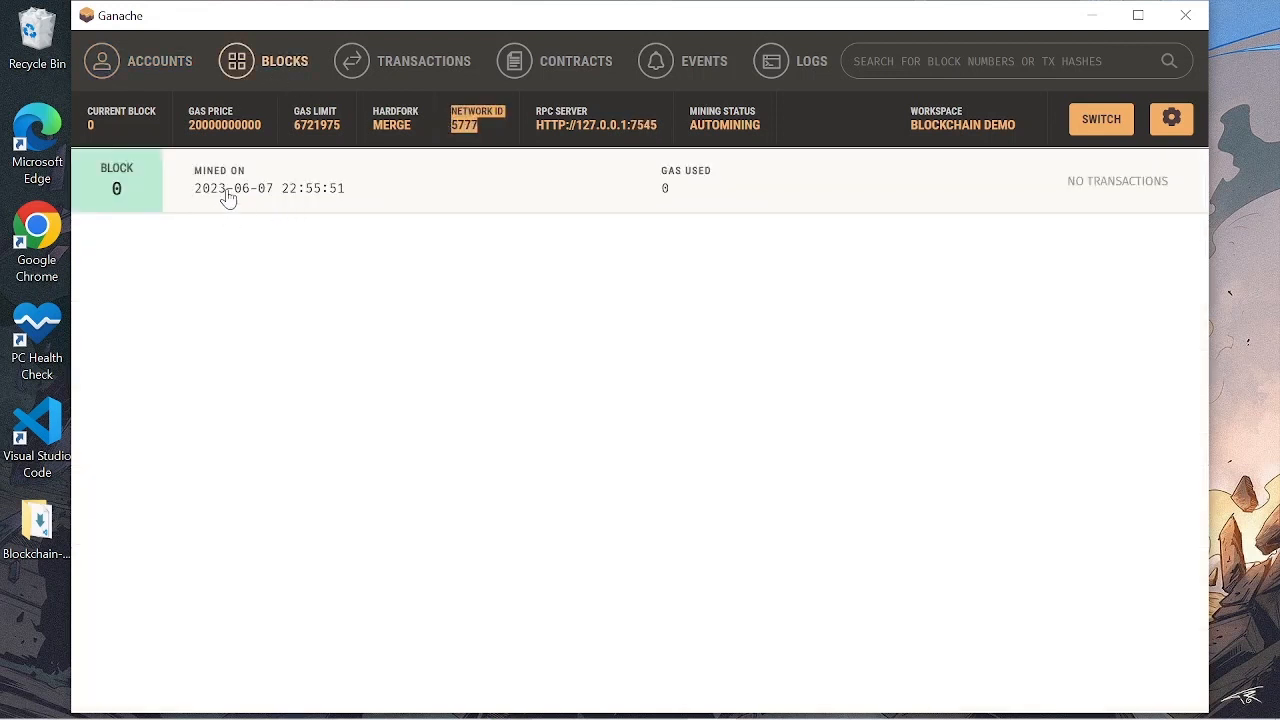
left_click(316, 202)
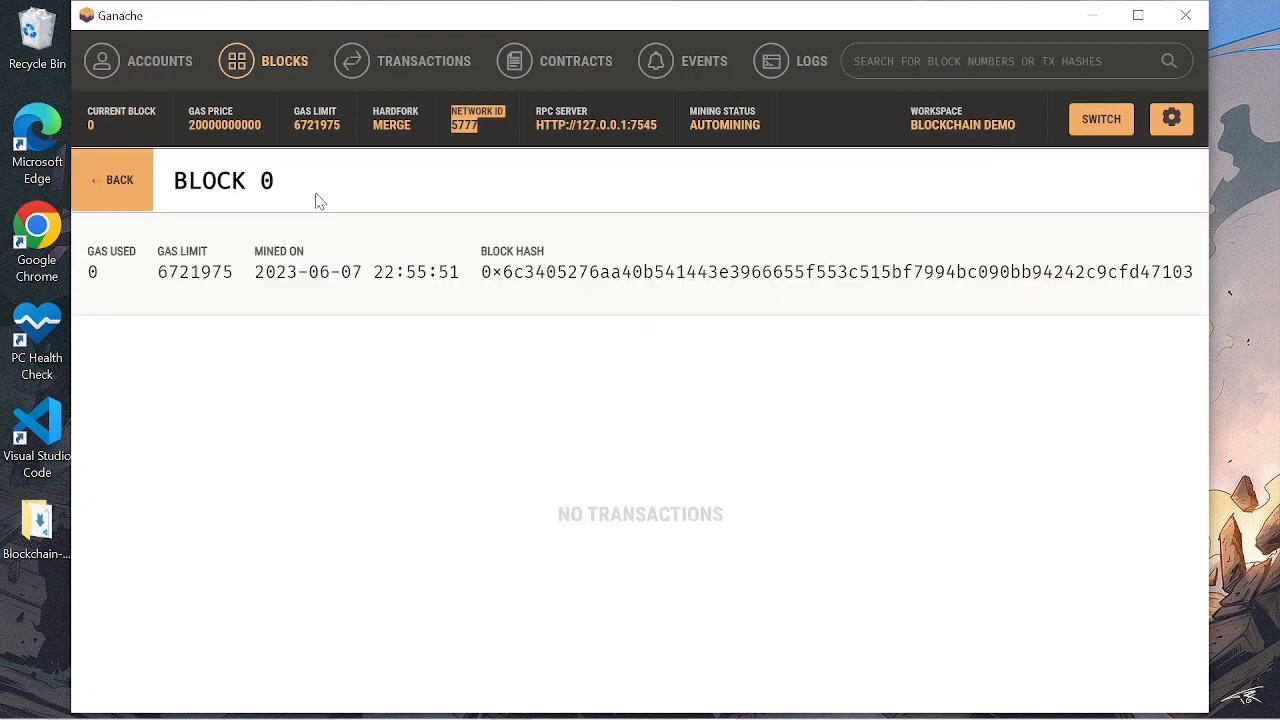
left_click(115, 185)
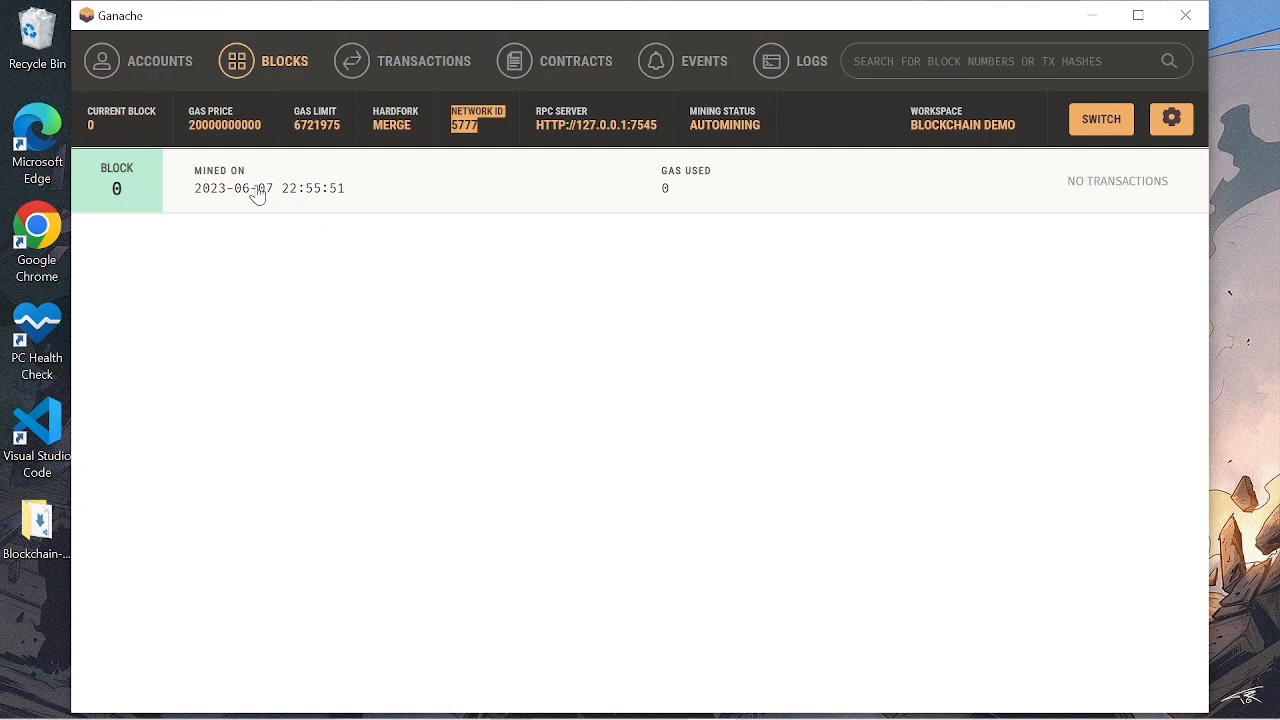
left_click(421, 188)
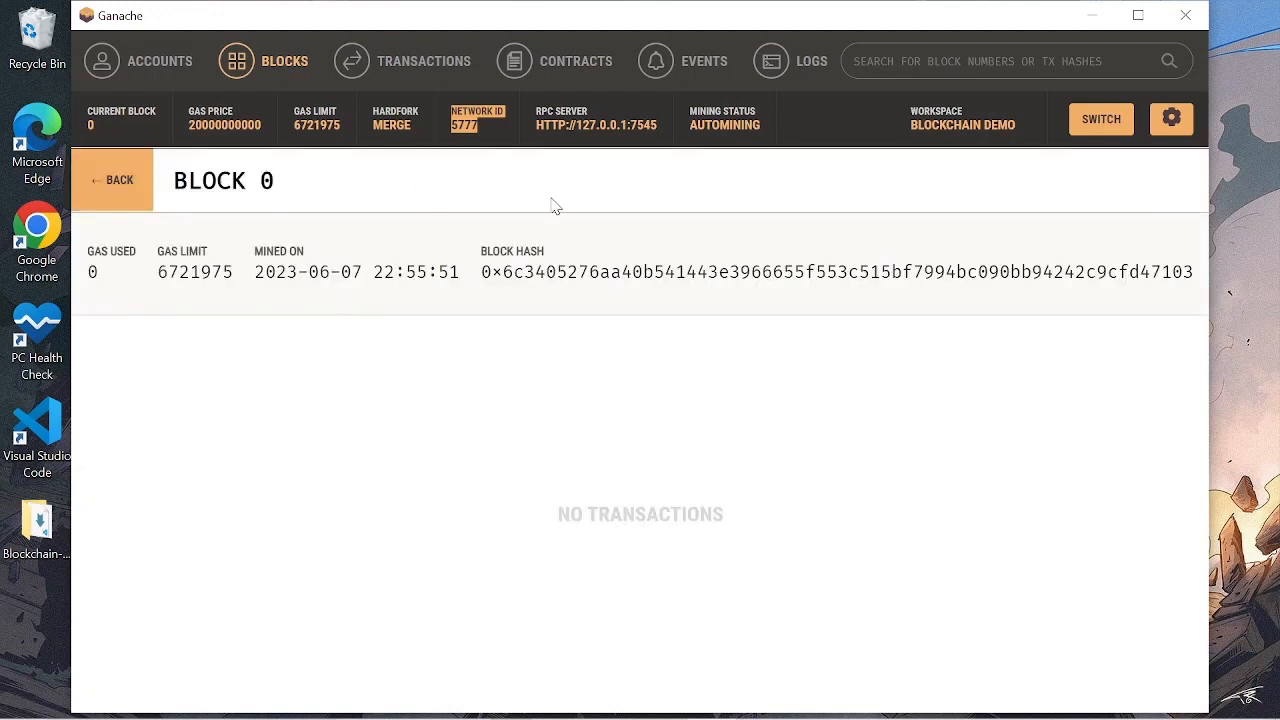
double_click(505, 288)
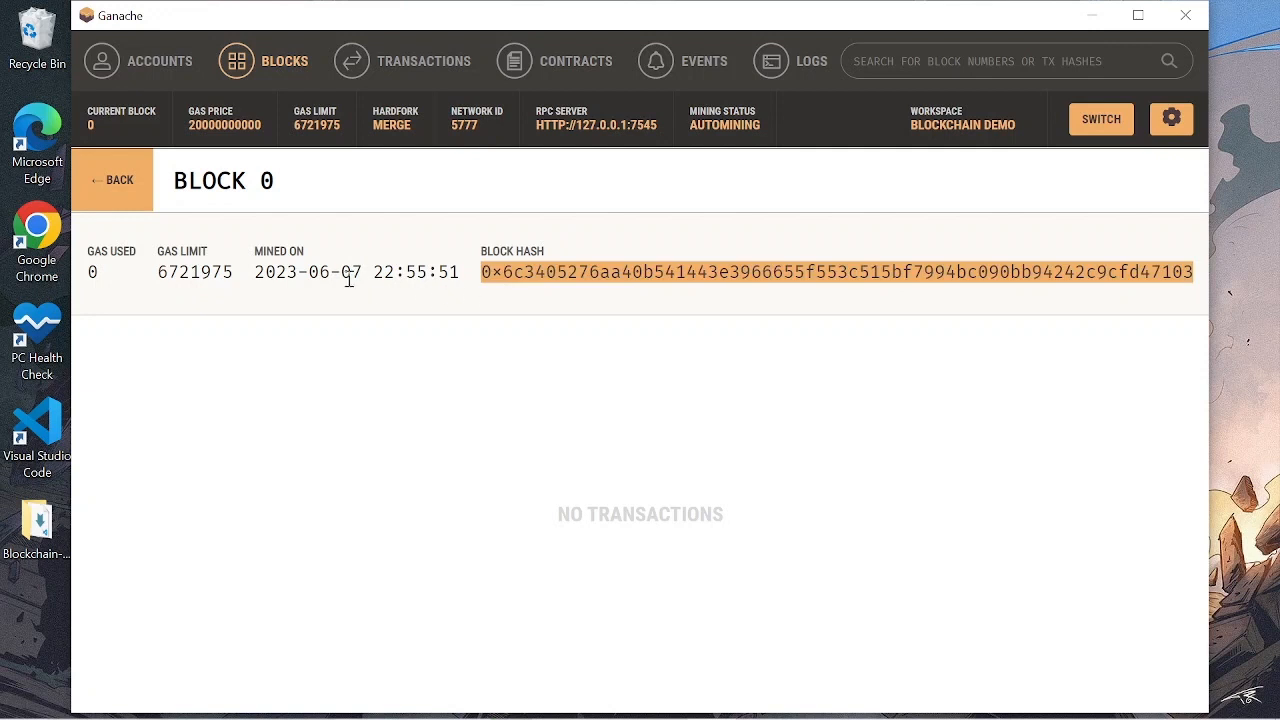
left_click(350, 278)
left_click(140, 190)
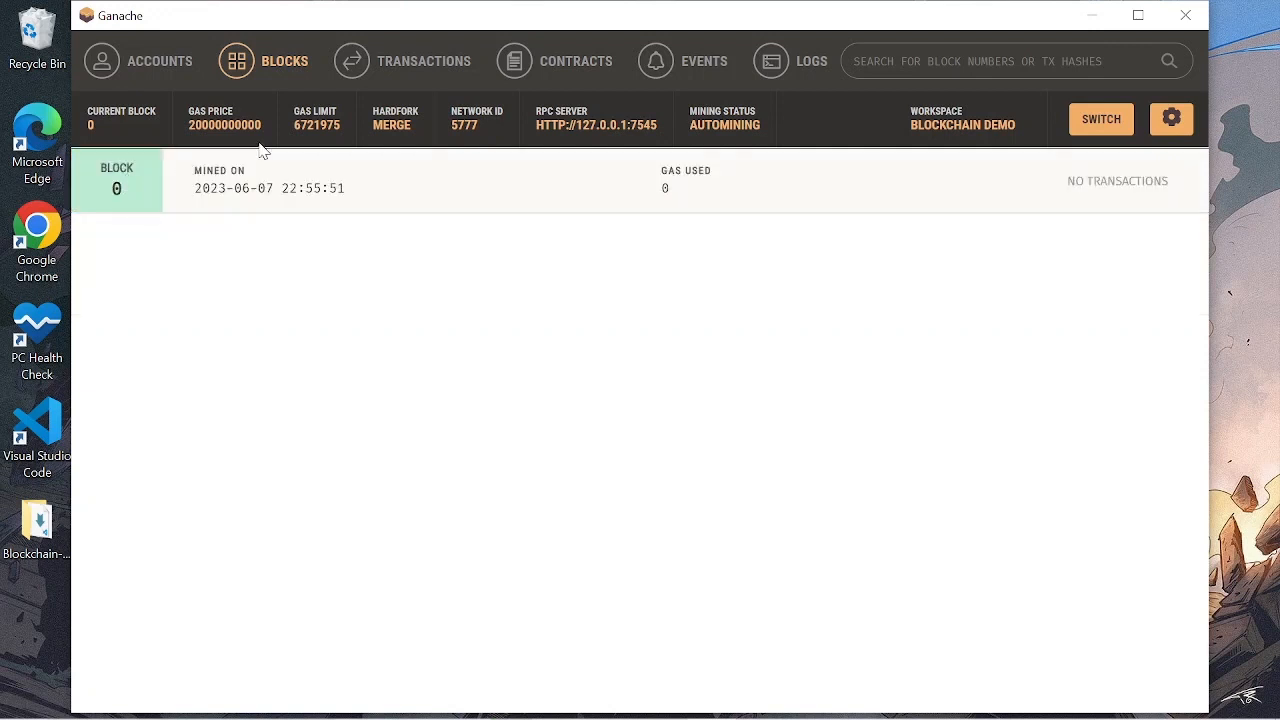
- Look through the workspace's transactions, contracts, events and logs without linking a Truffle project
left_click(406, 68)
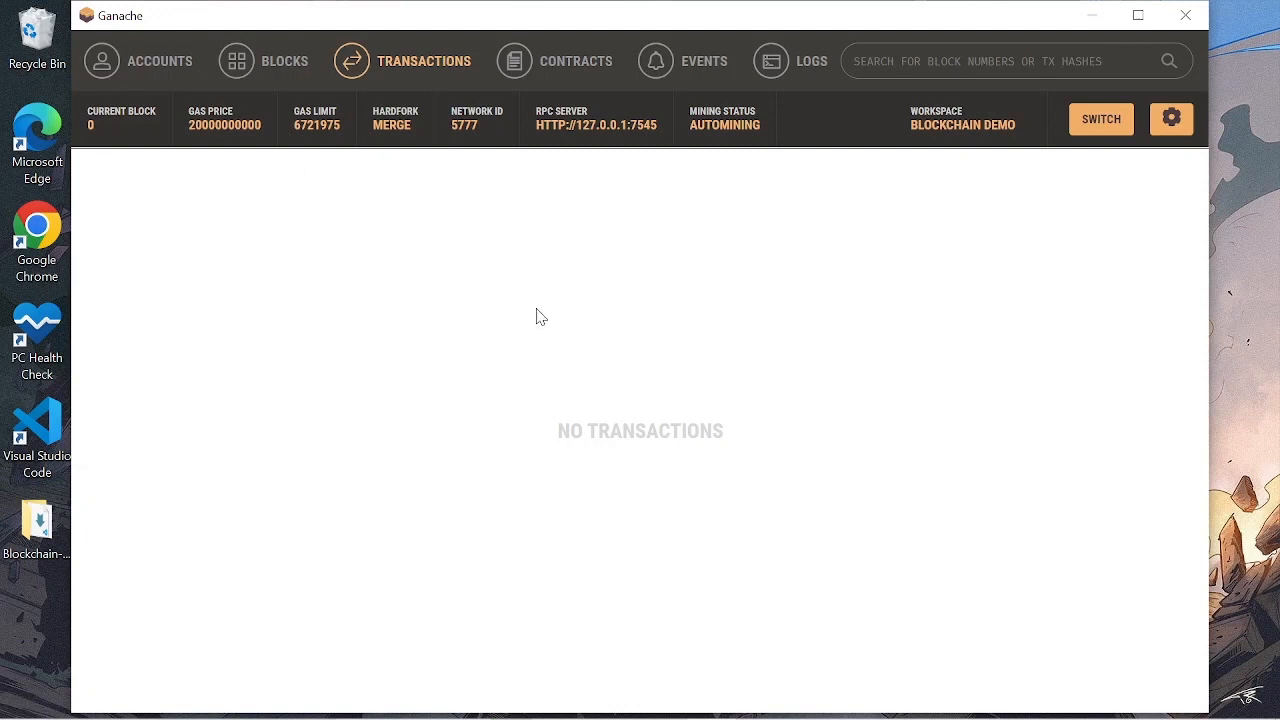
left_click(543, 85)
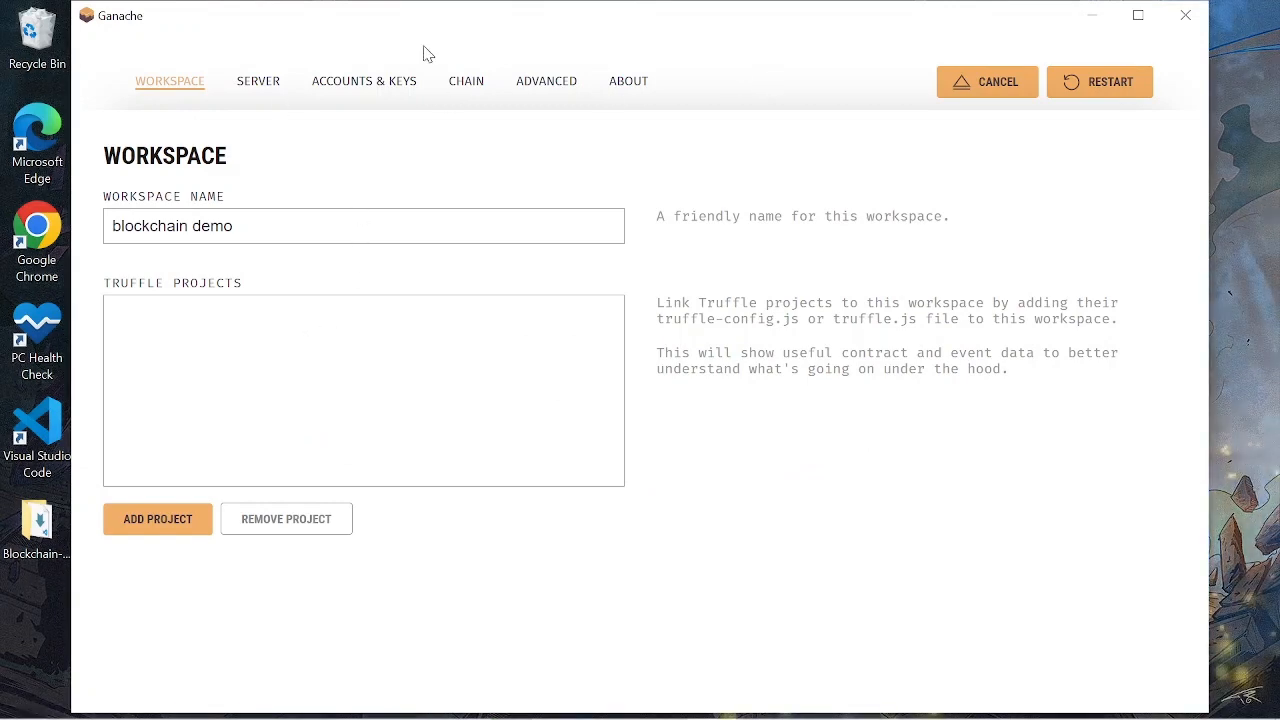
left_click(1018, 86)
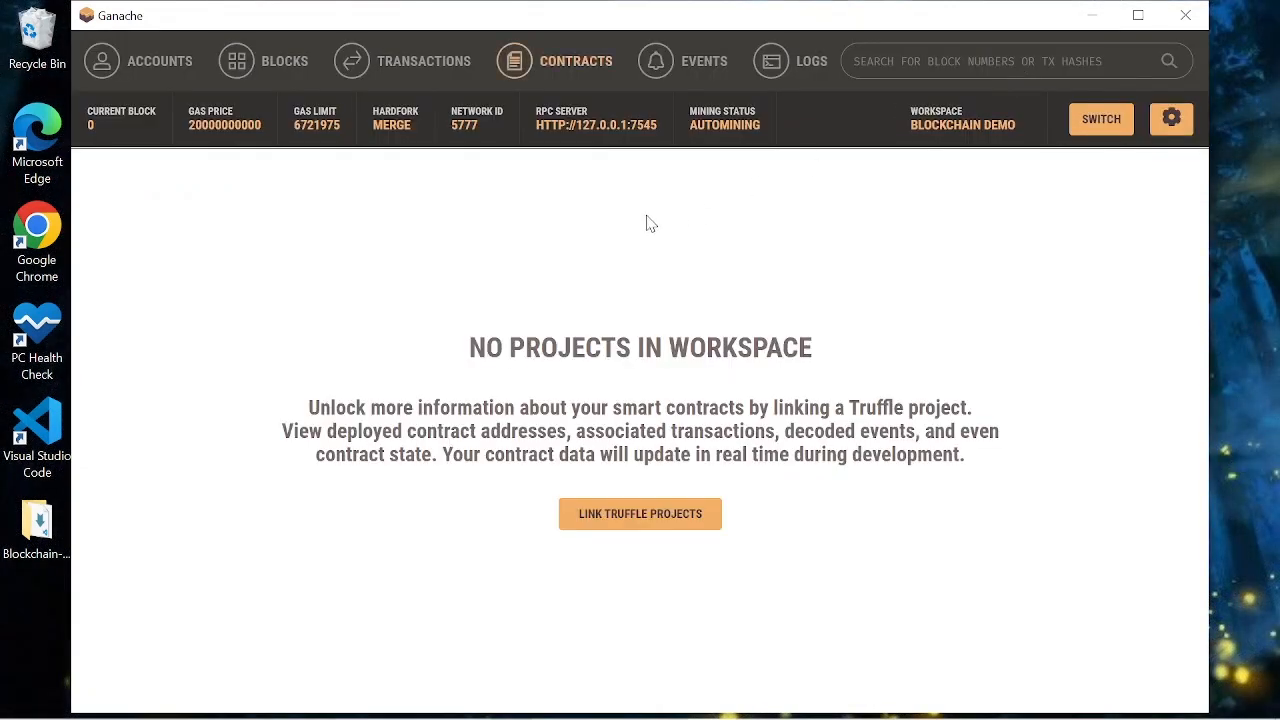
left_click(689, 68)
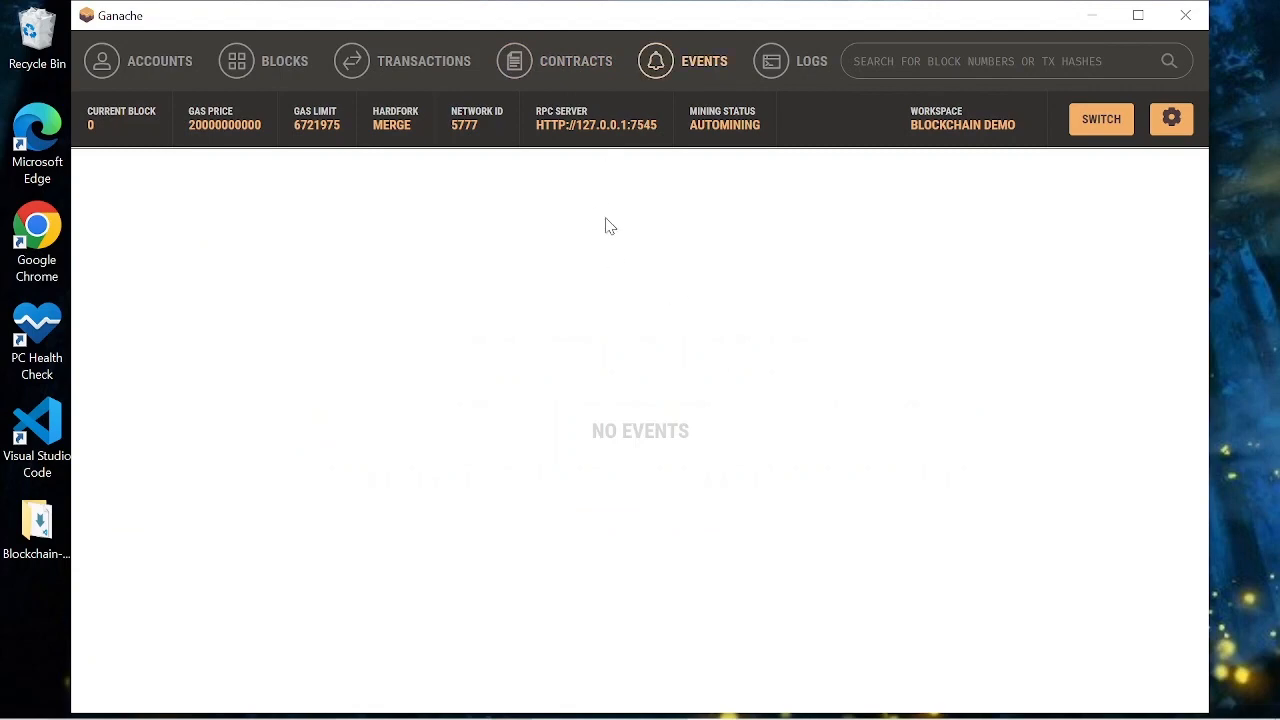
left_click(778, 57)
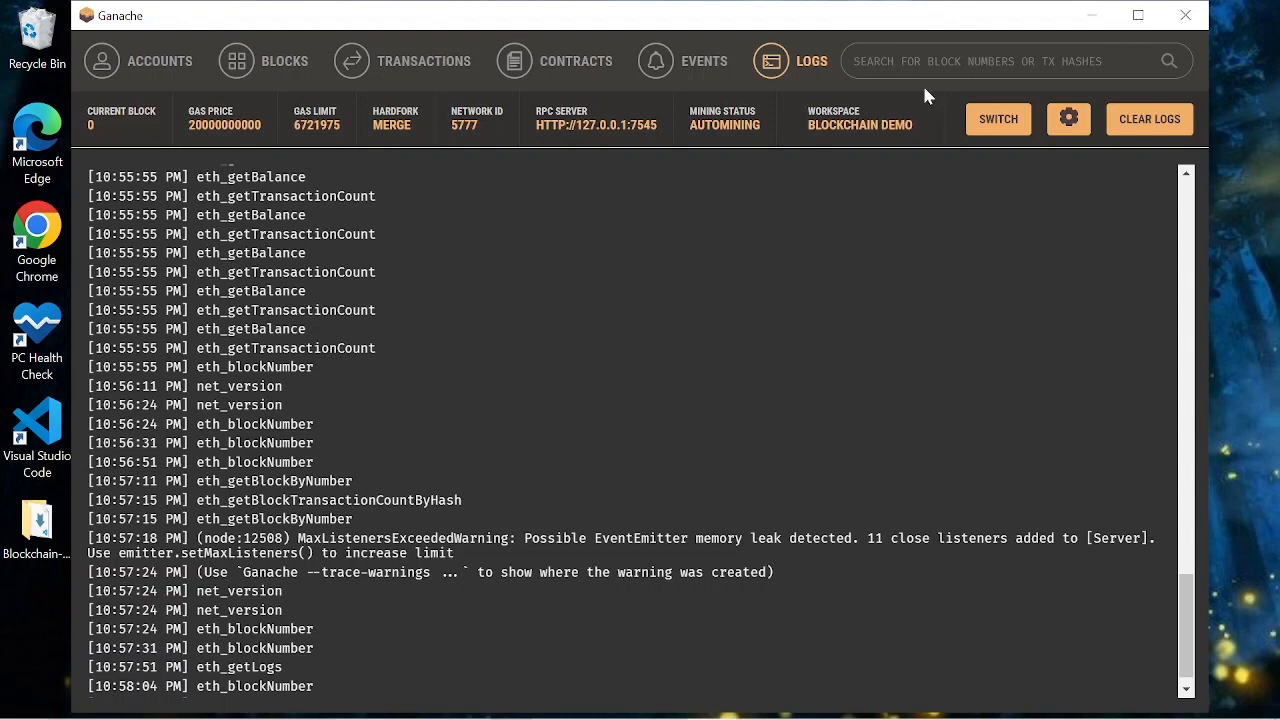
- Return to the list of saved workspaces and reopen the blockchain demo workspace
left_click(993, 124)
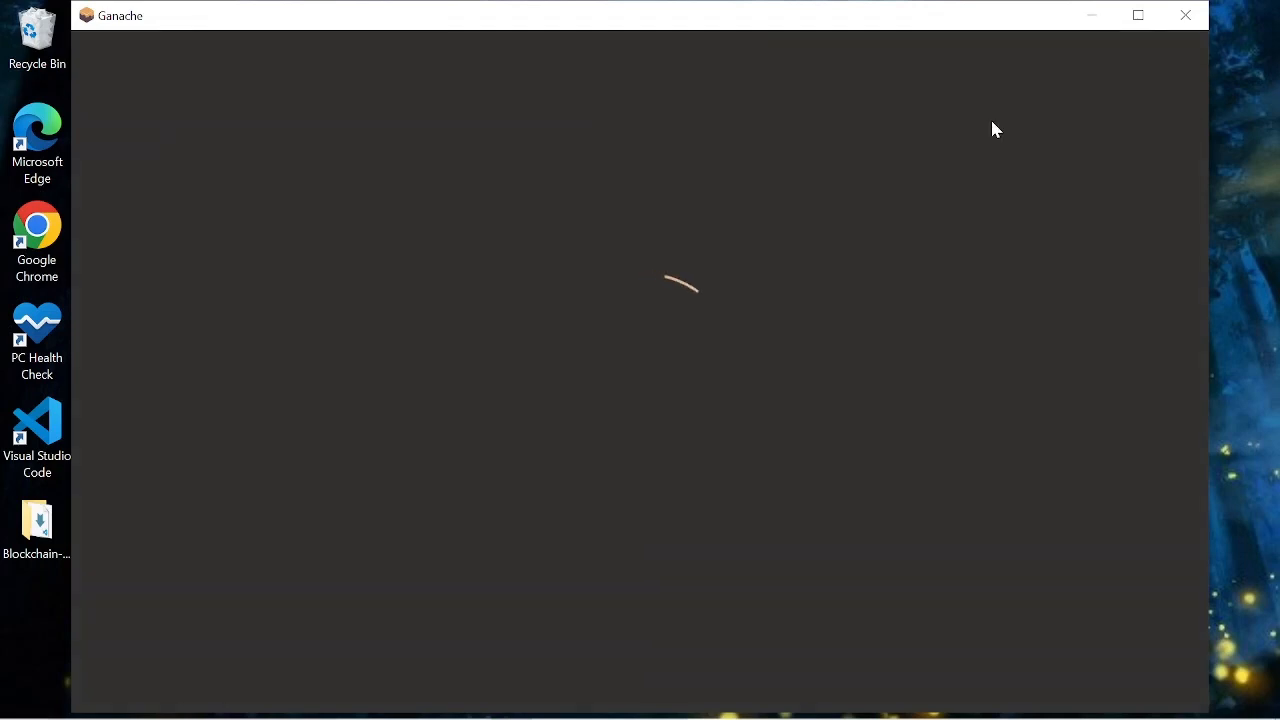
left_click(560, 460)
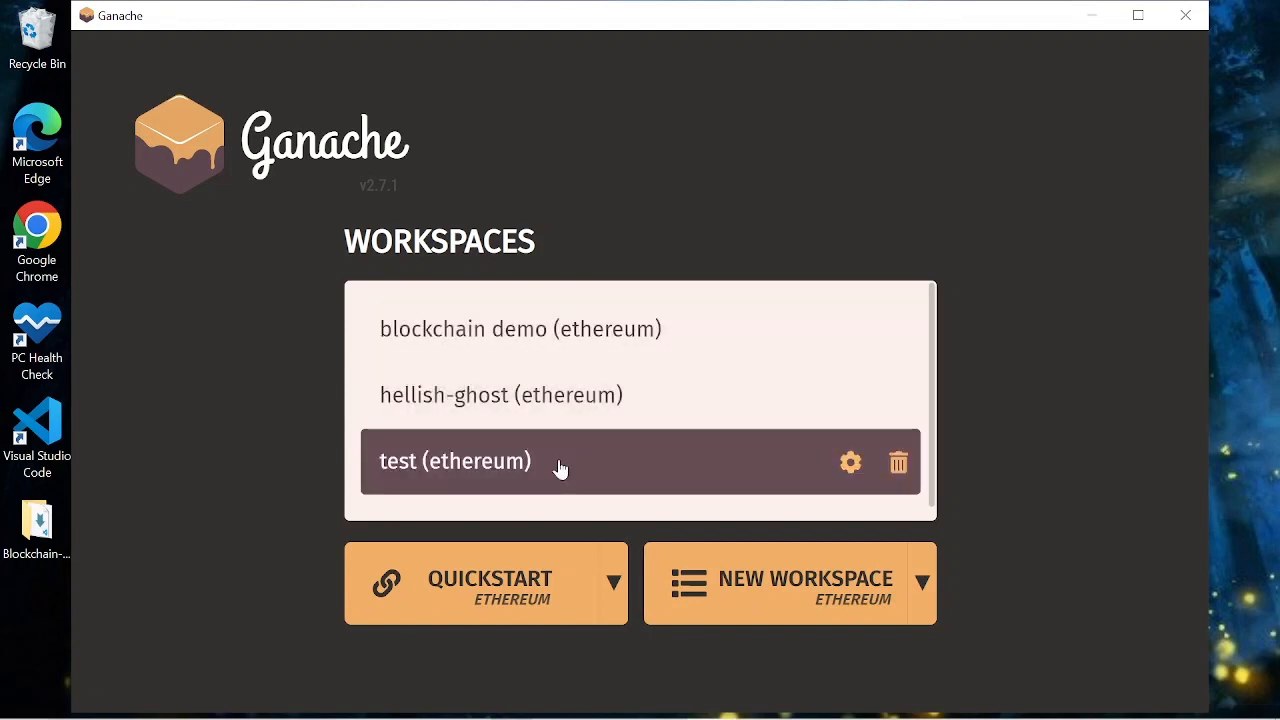
left_click(520, 415)
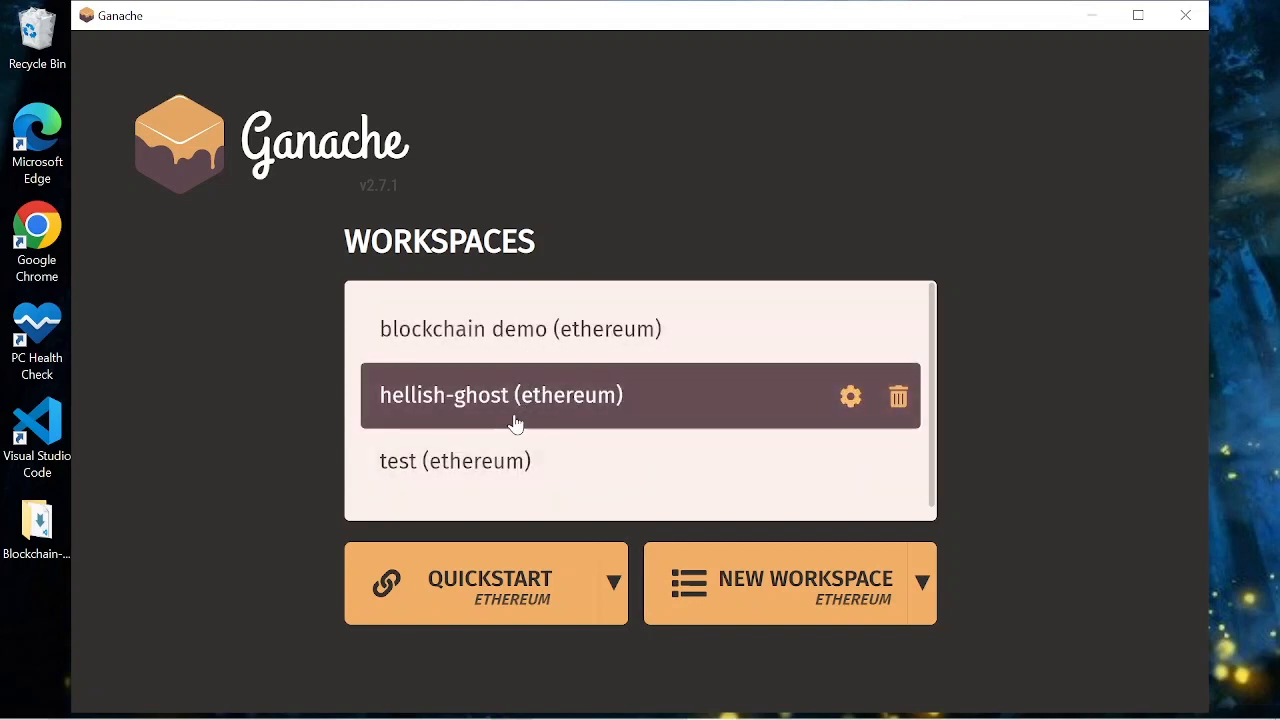
left_click(537, 331)
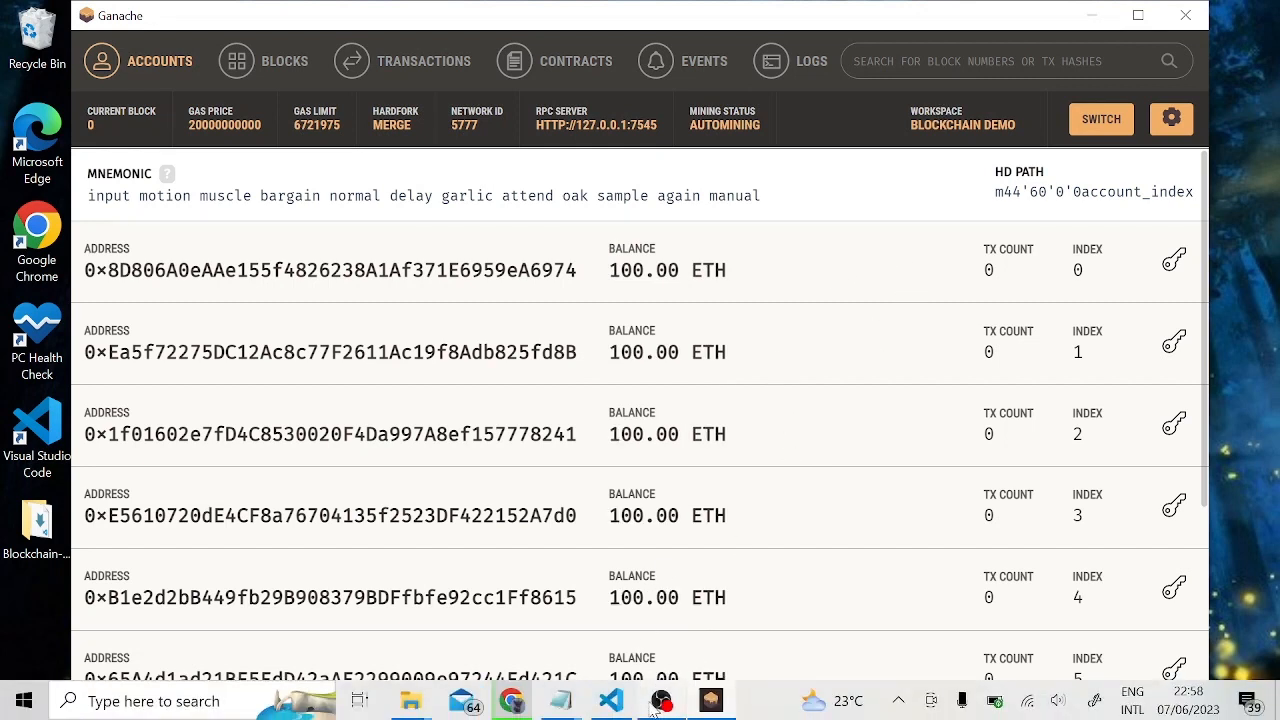
- Switch to Chrome and open the MetaMask extension's wallet
left_click(511, 701)
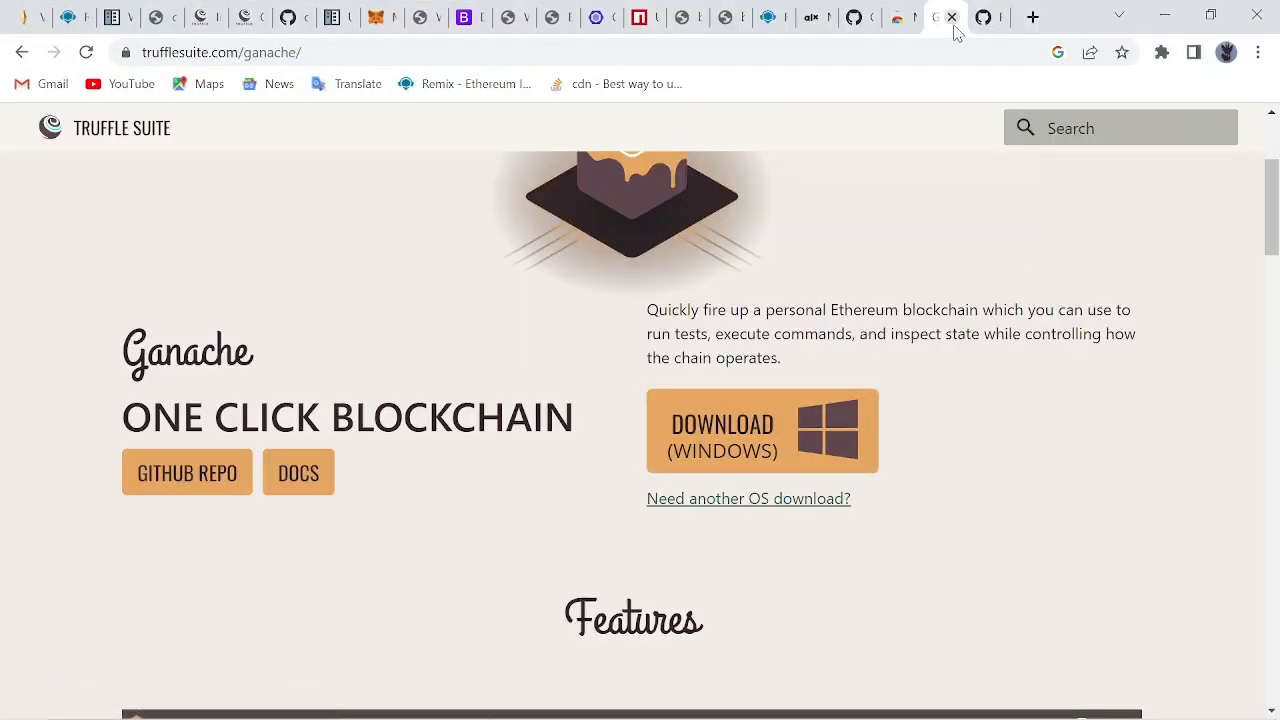
left_click(1161, 52)
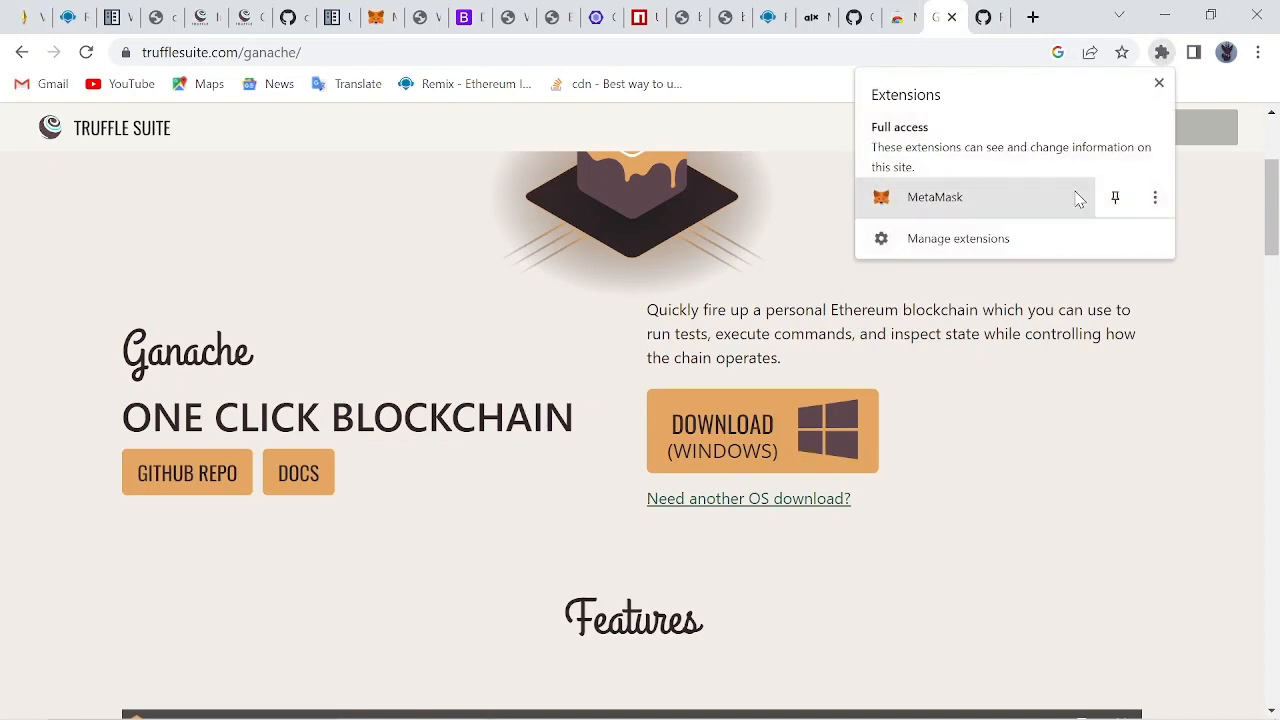
left_click(1040, 206)
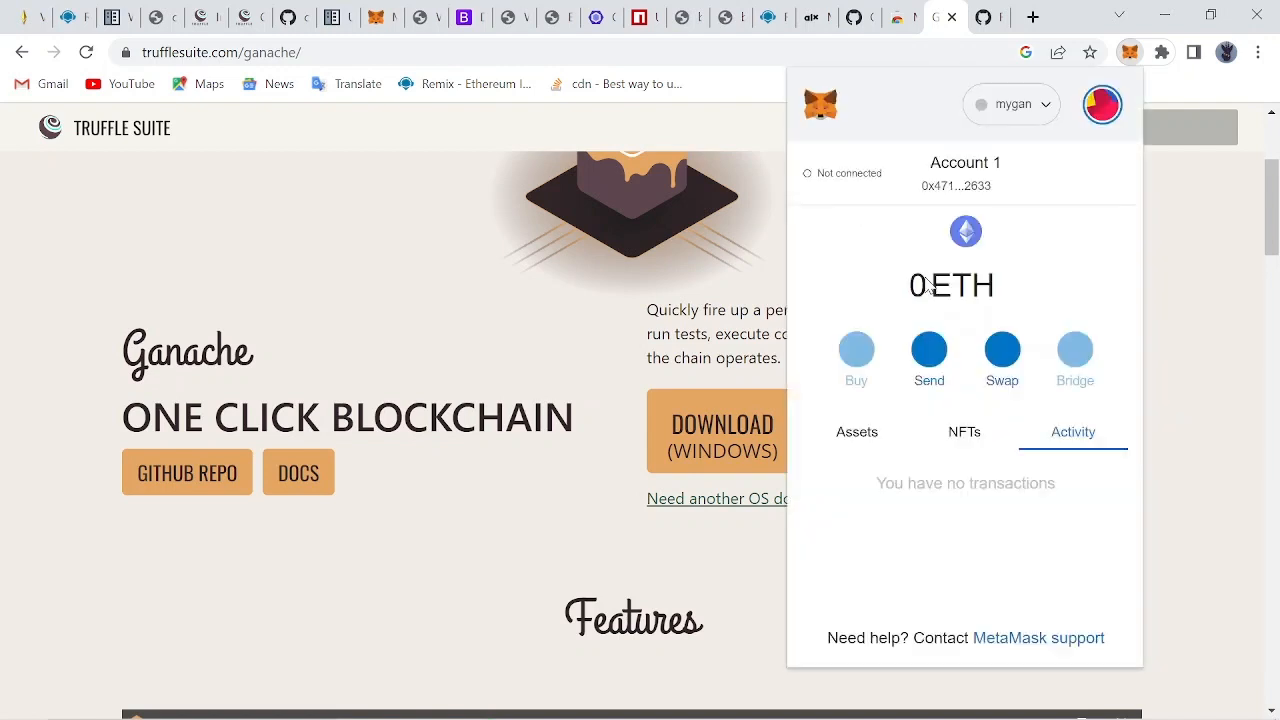
- Check the wallet's network list, including the mygan network, and the options available for Account 1
left_click(1035, 118)
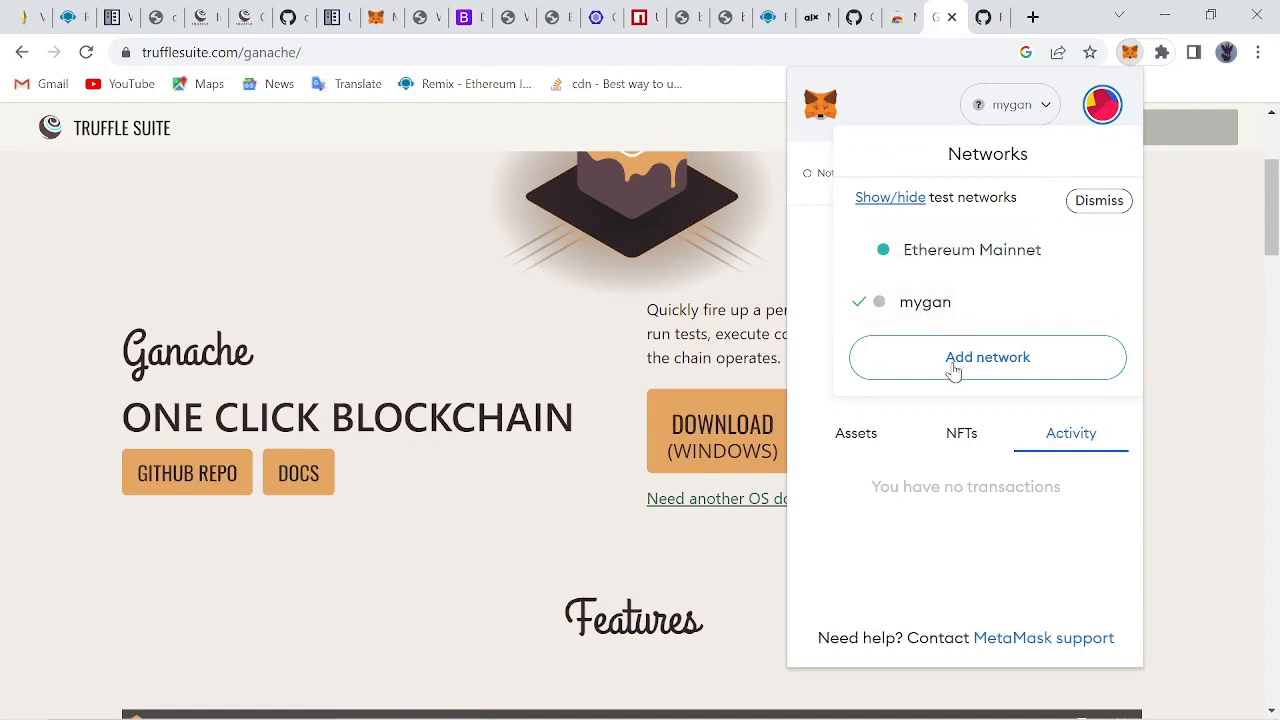
right_click(929, 313)
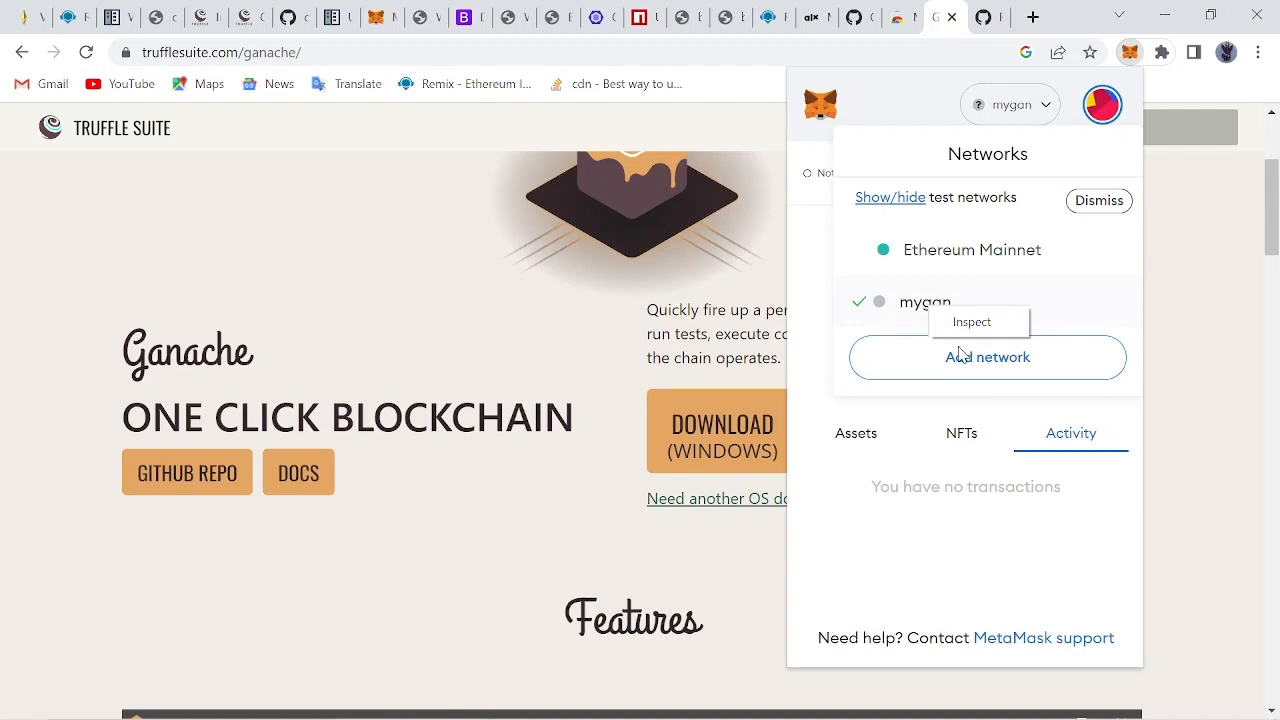
left_click(1055, 120)
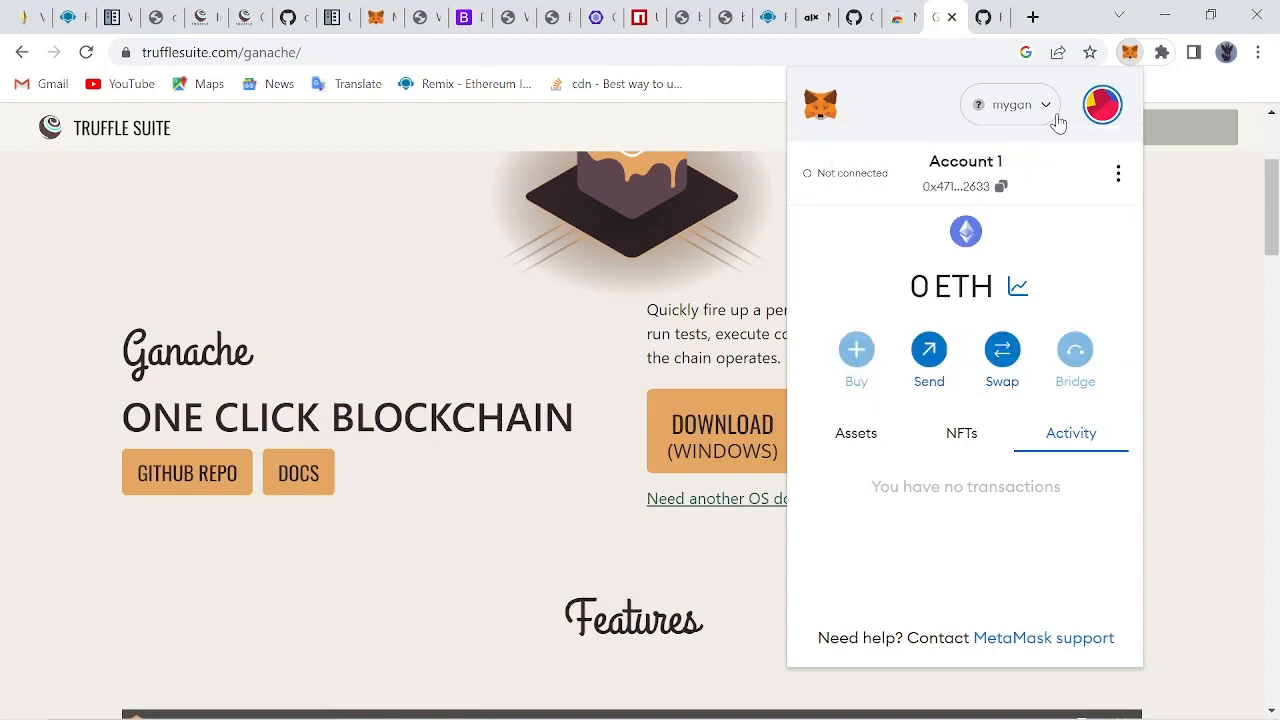
left_click(1117, 186)
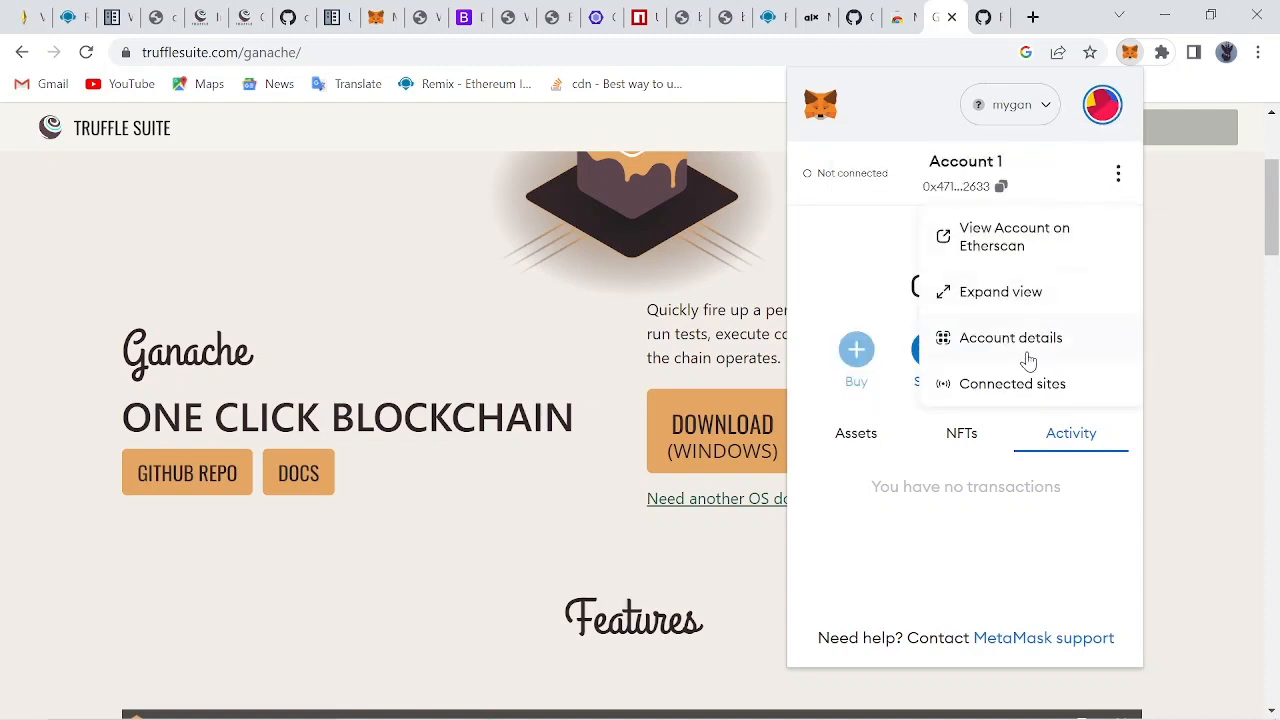
left_click(1043, 178)
- Try to start adding a network from the MetaMask network list
left_click(1043, 105)
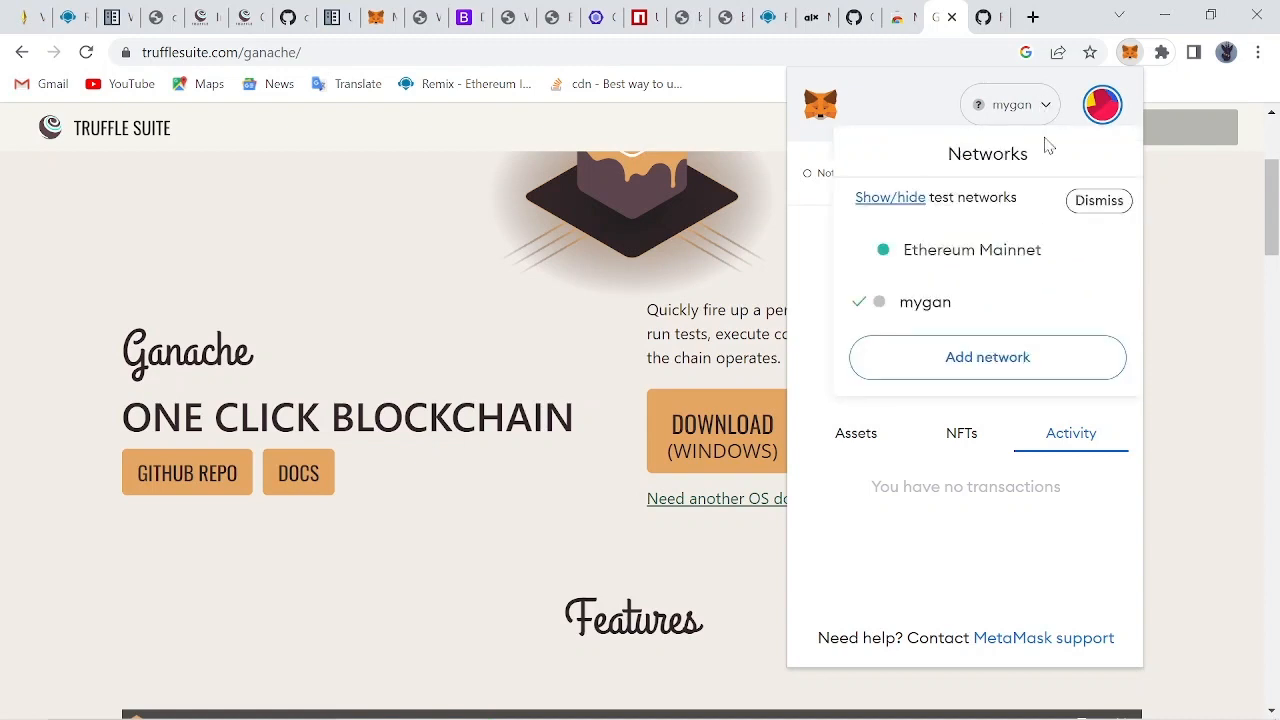
left_click(946, 360)
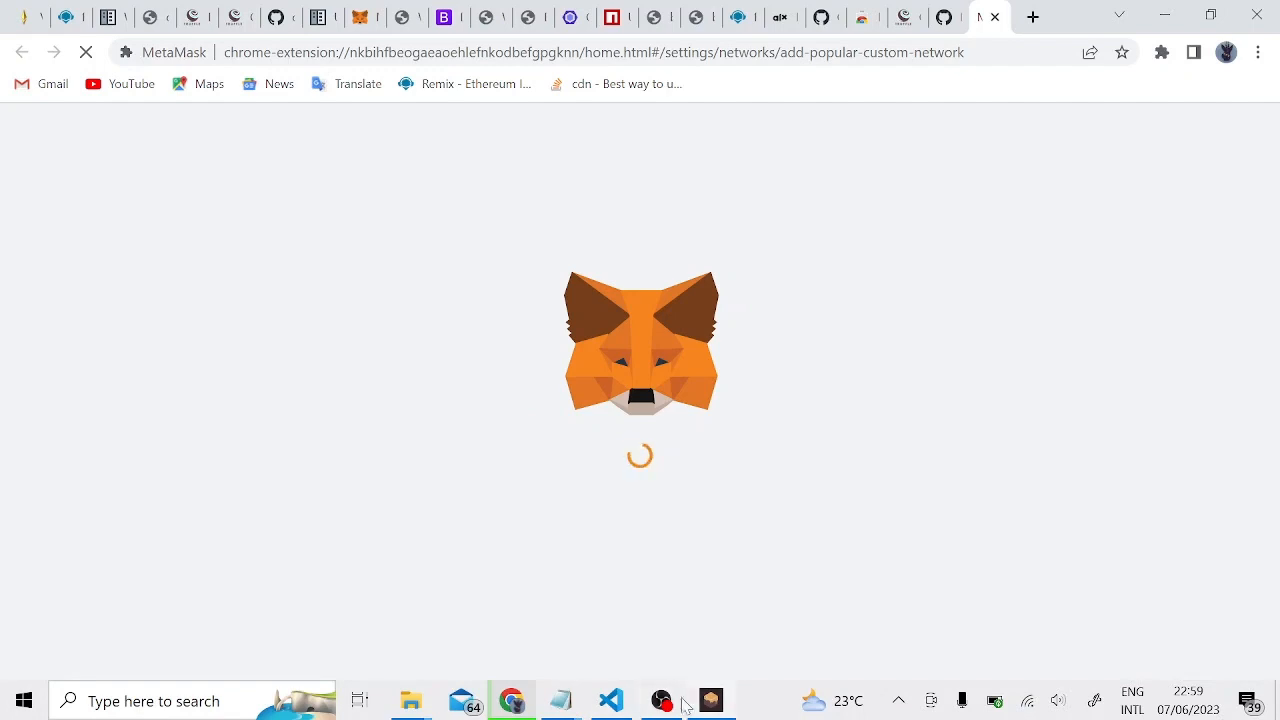
mouse_move(672, 710)
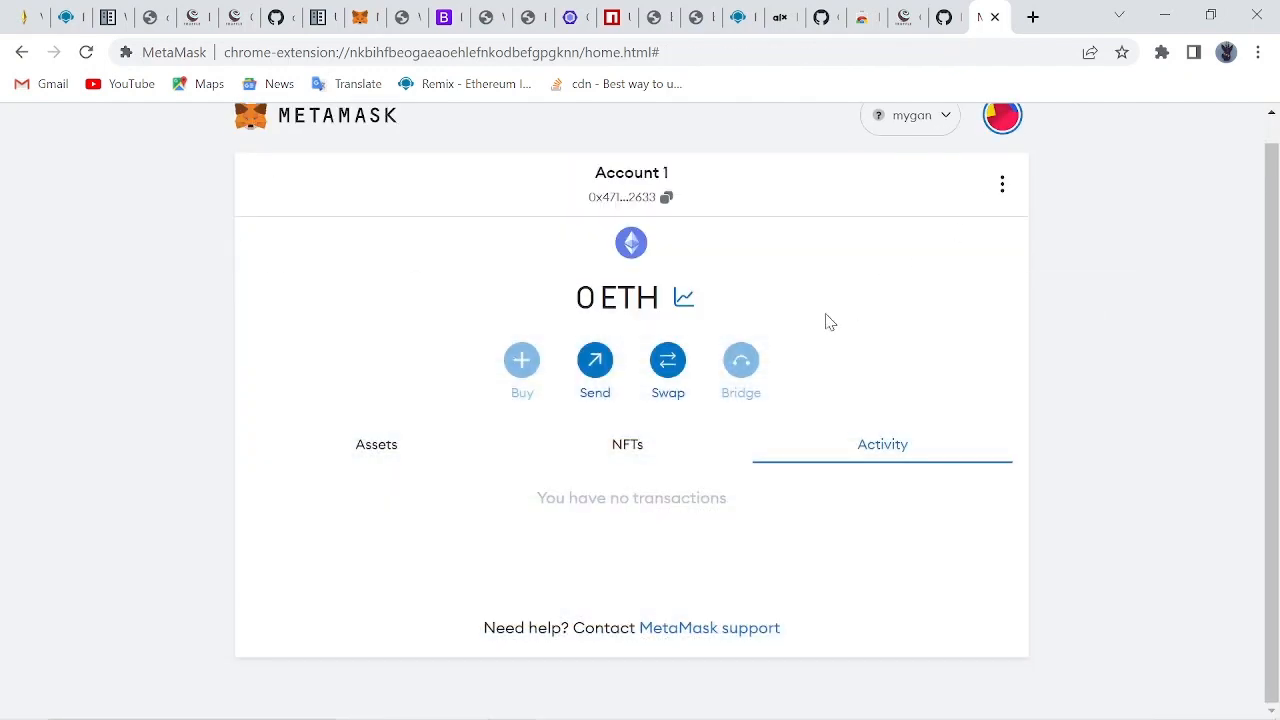
scroll(827, 321, "up", 1)
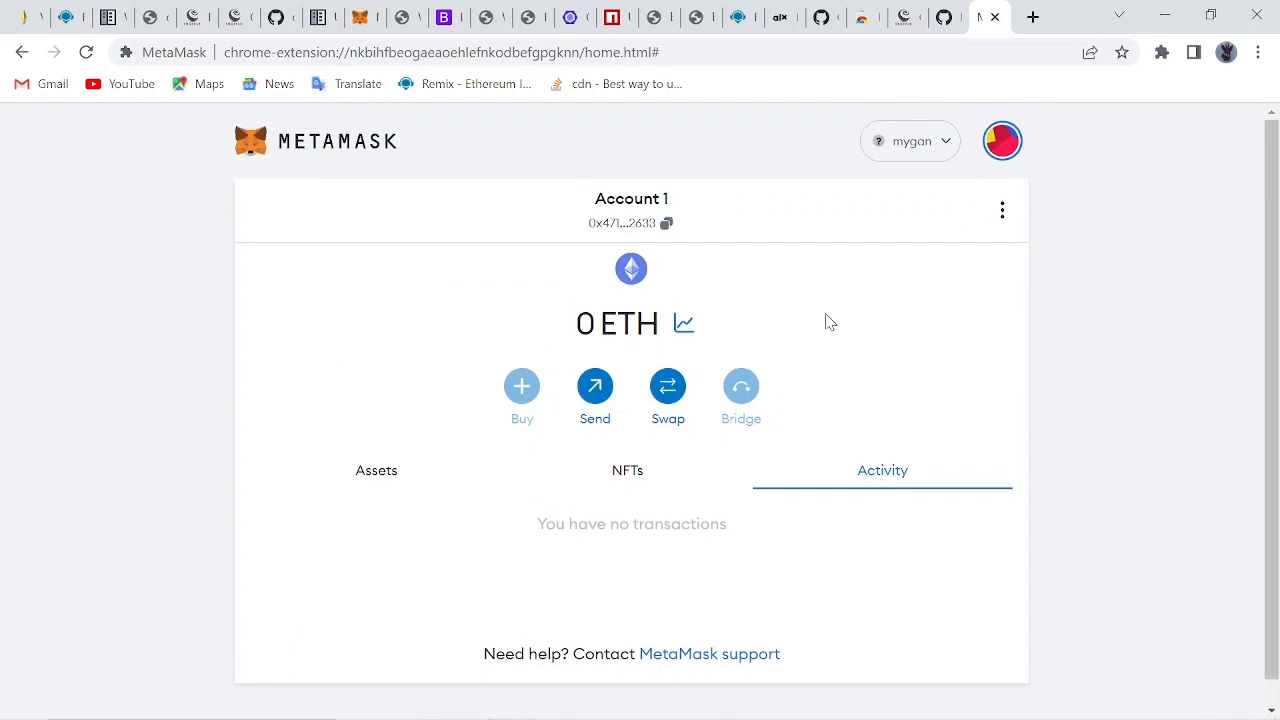
- Check the wallet's network list and switch from the mygan network to Ethereum Mainnet
left_click(945, 147)
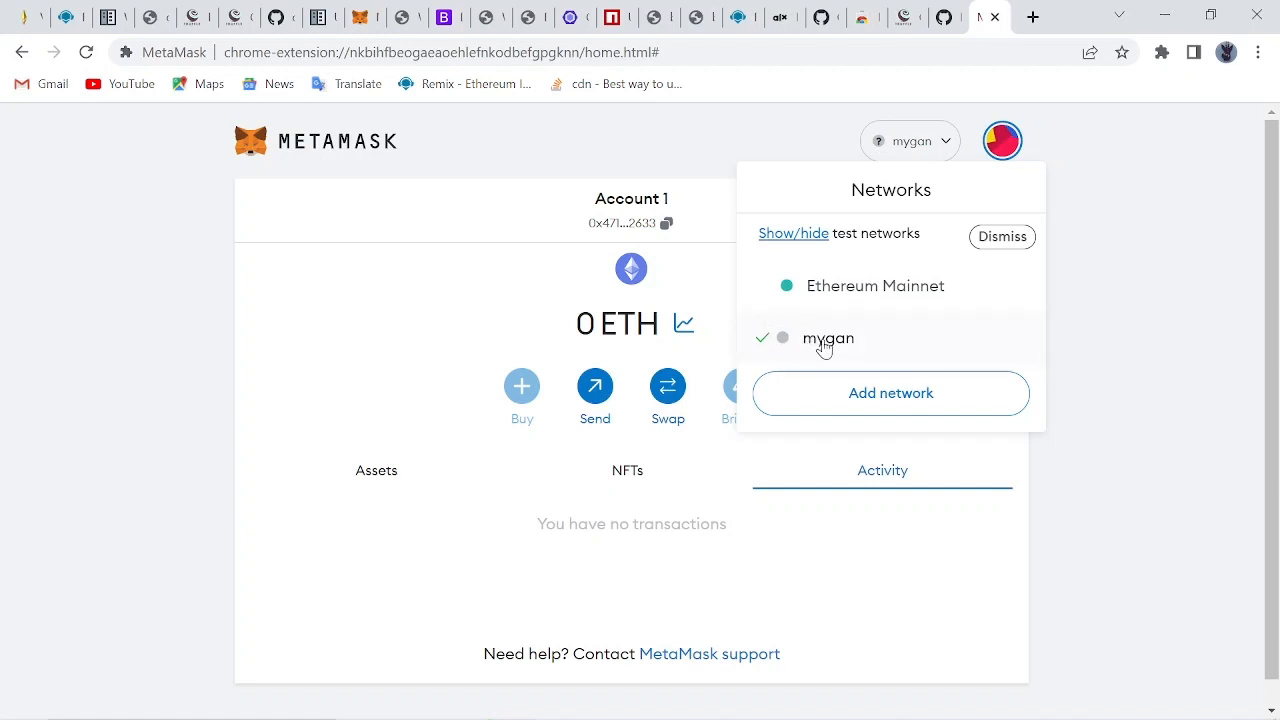
left_click(705, 318)
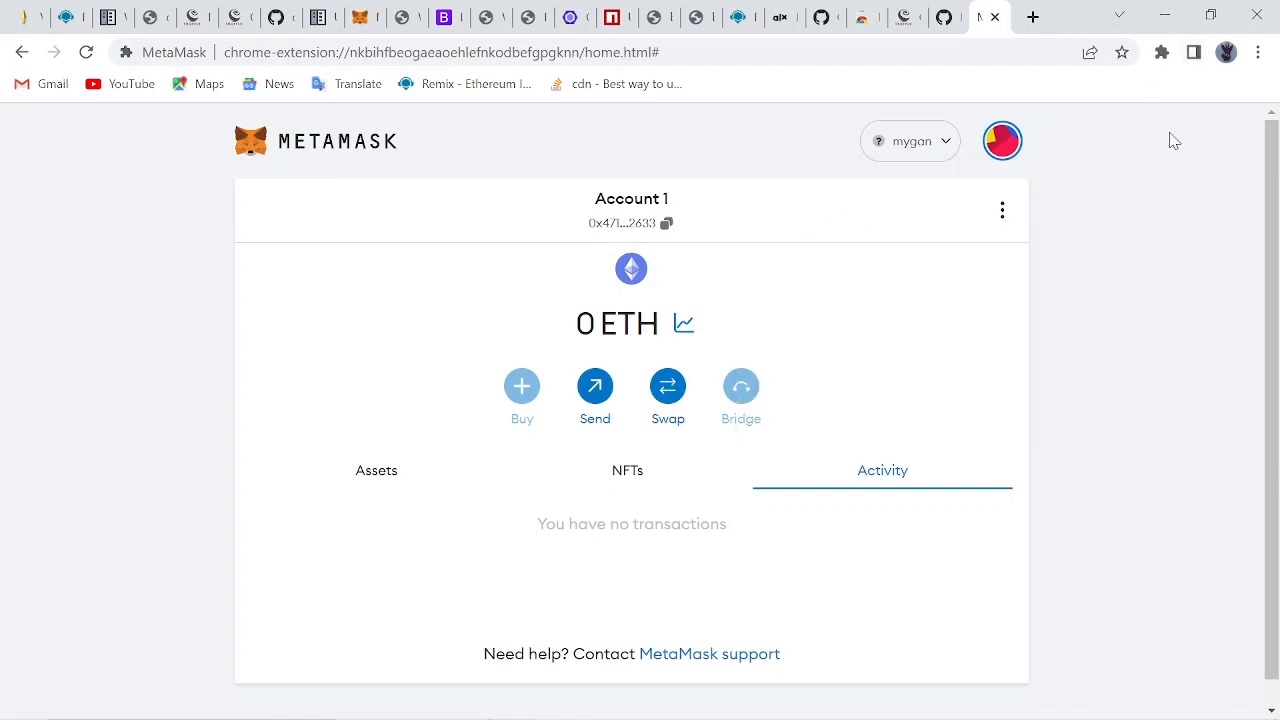
left_click(945, 145)
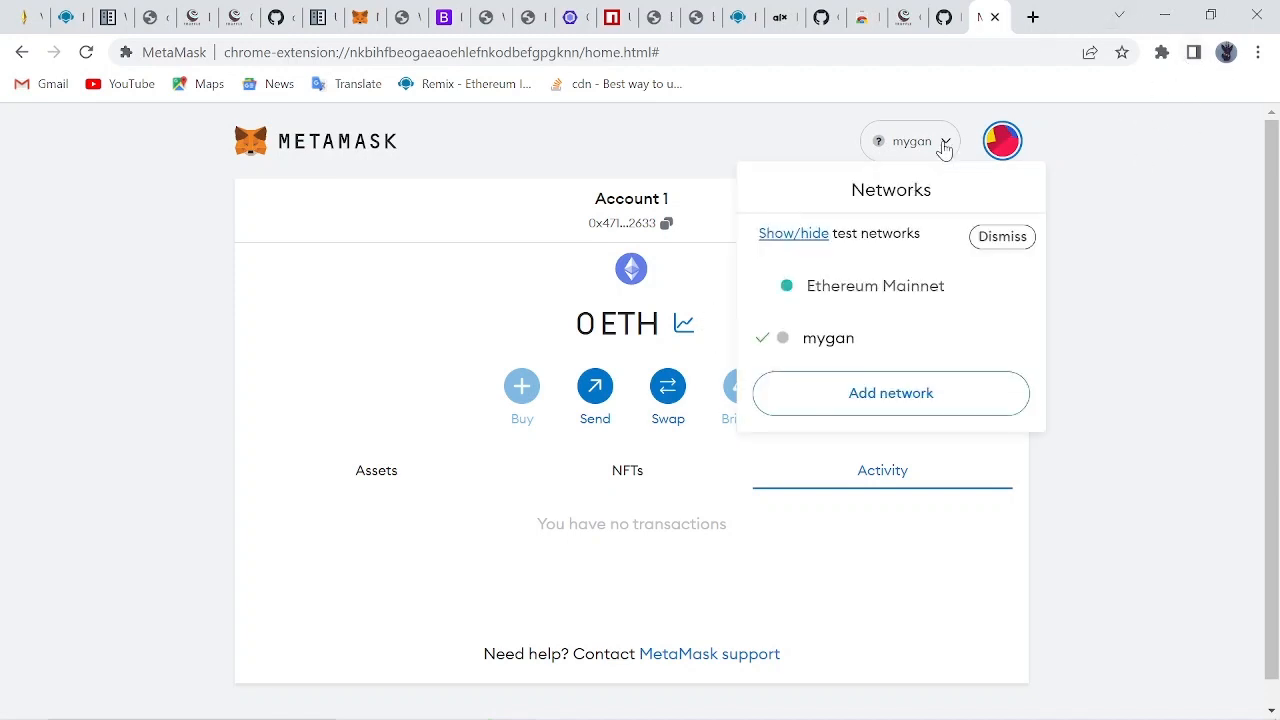
left_click(865, 287)
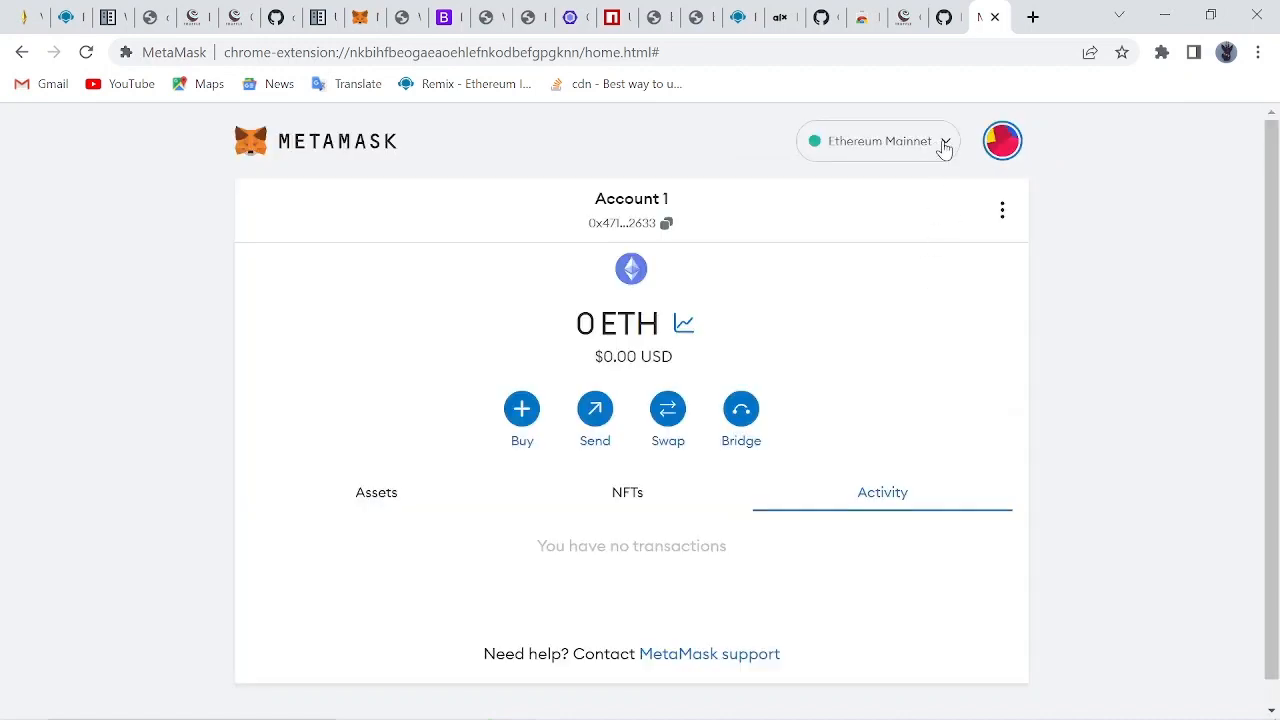
- Start adding a network manually and name it blockchain demo
left_click(945, 145)
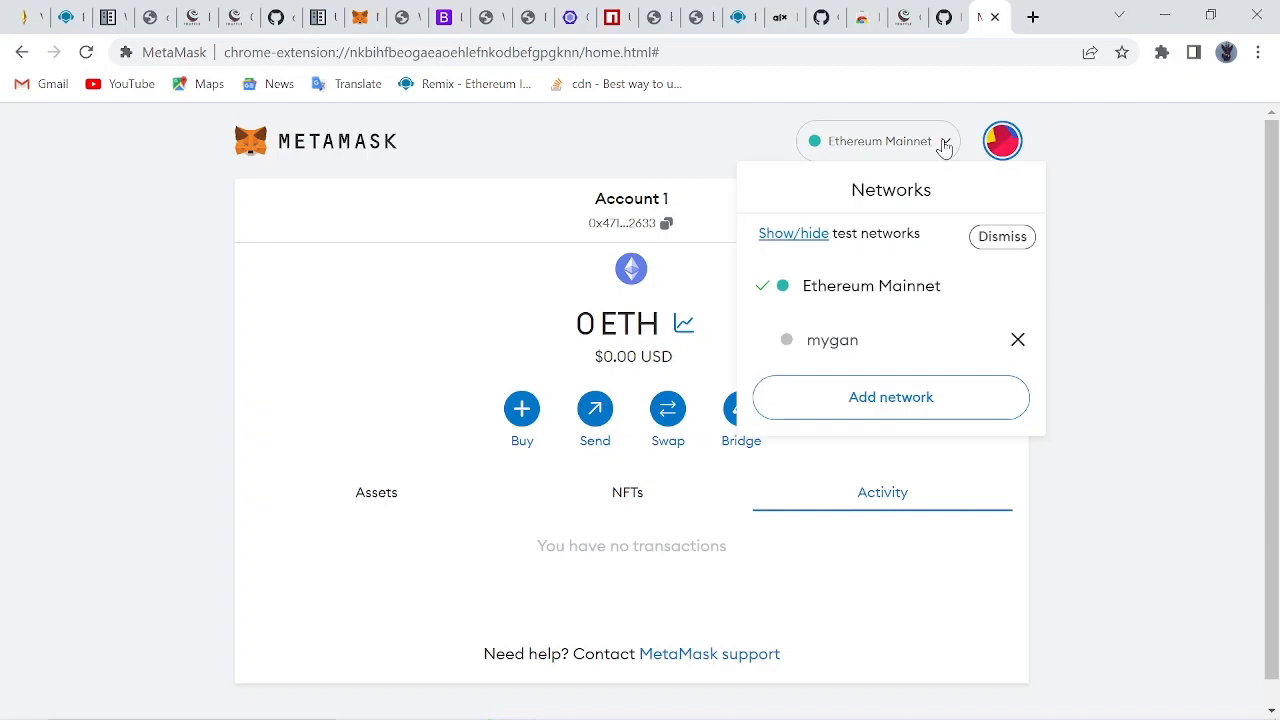
left_click(880, 405)
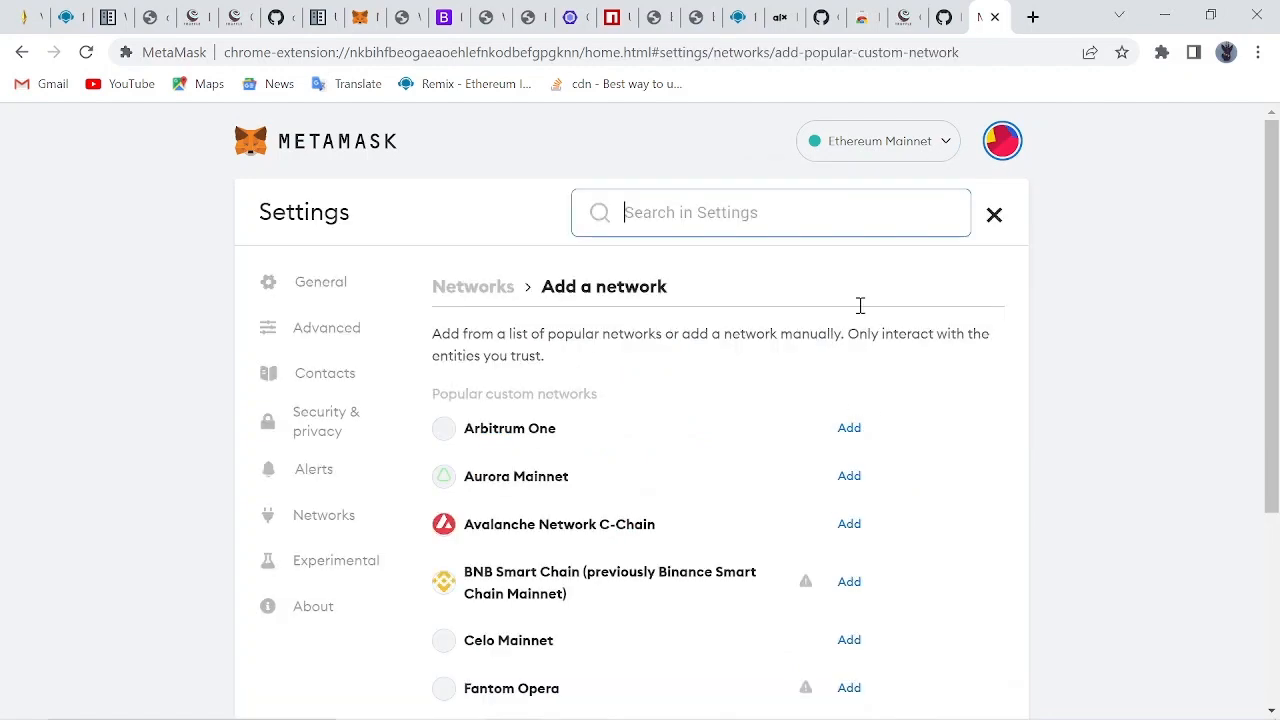
scroll(795, 438, "down", 3)
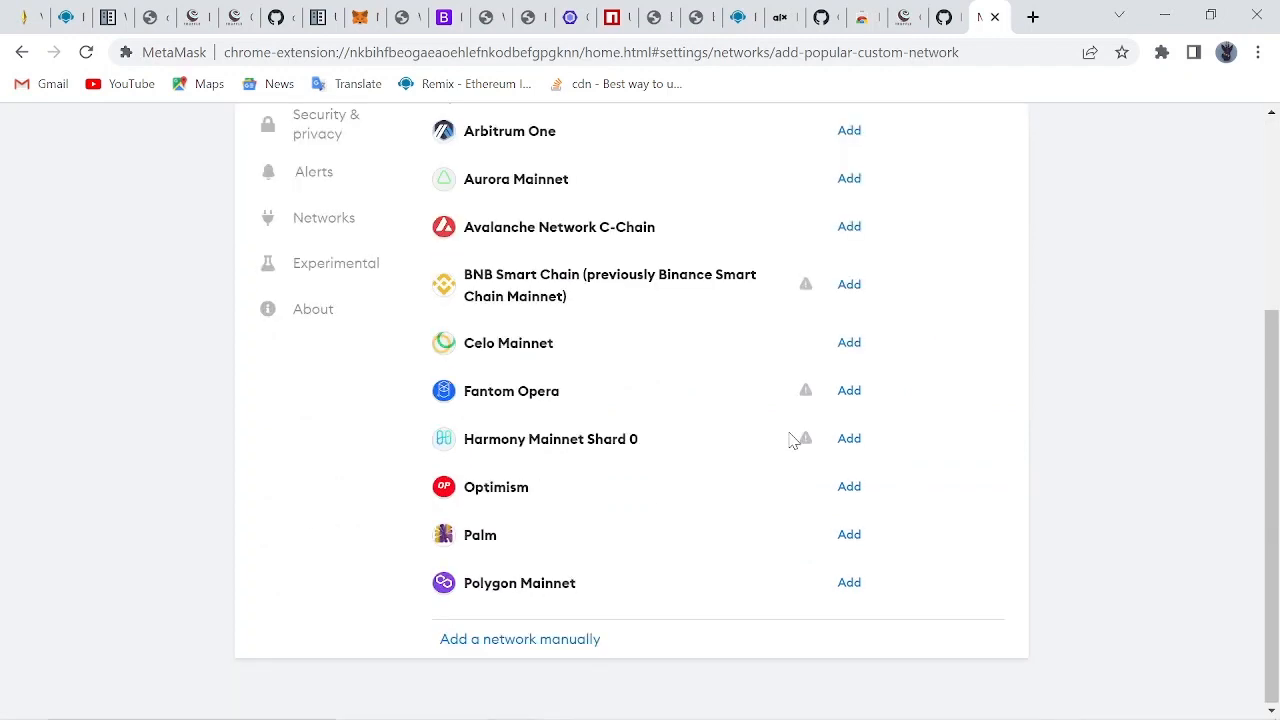
left_click(519, 643)
scroll(620, 350, "up", 2)
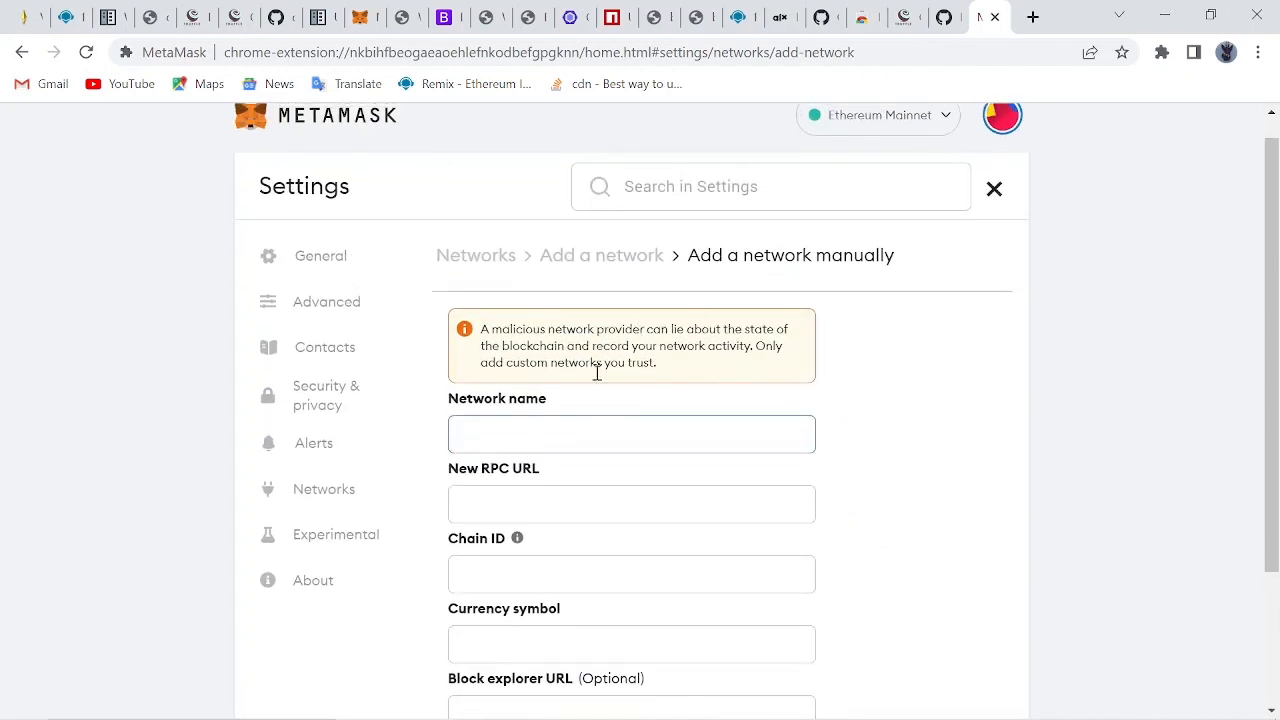
scroll(586, 418, "down", 2)
scroll(586, 418, "up", 1)
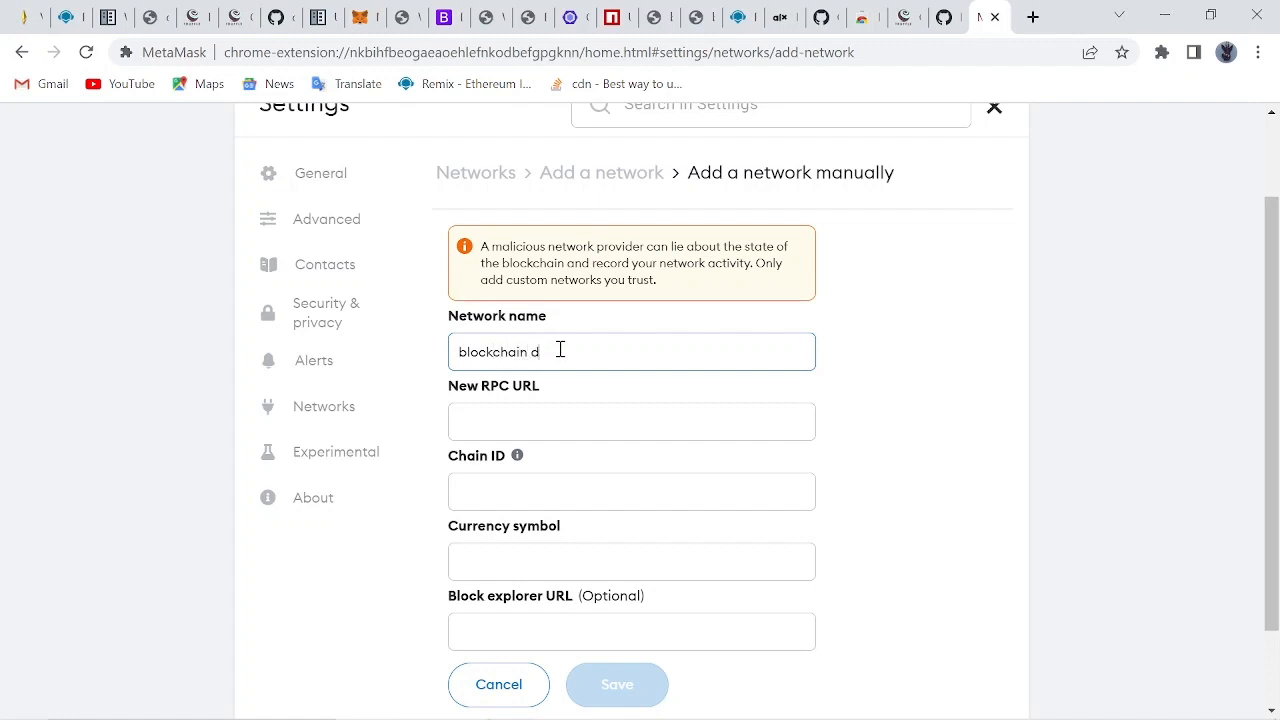
left_click(513, 417)
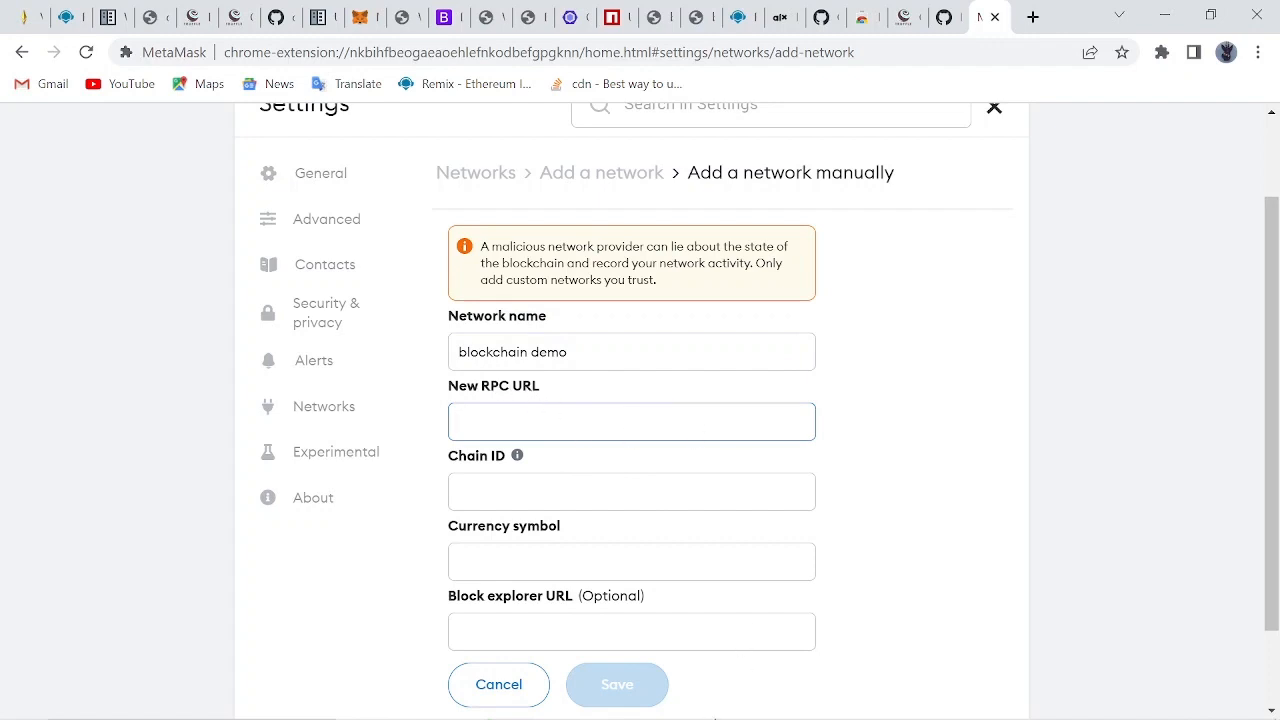
left_click(726, 705)
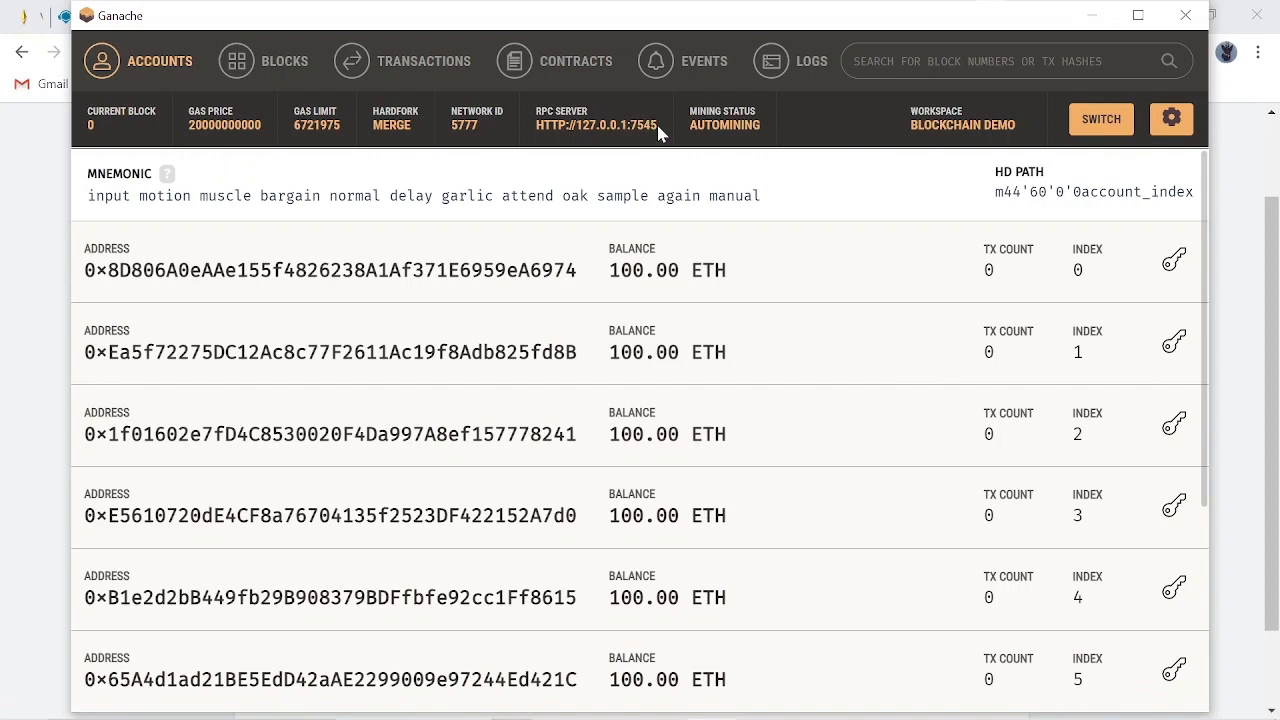
left_click_drag(658, 130, 537, 120)
key("ctrl+c")
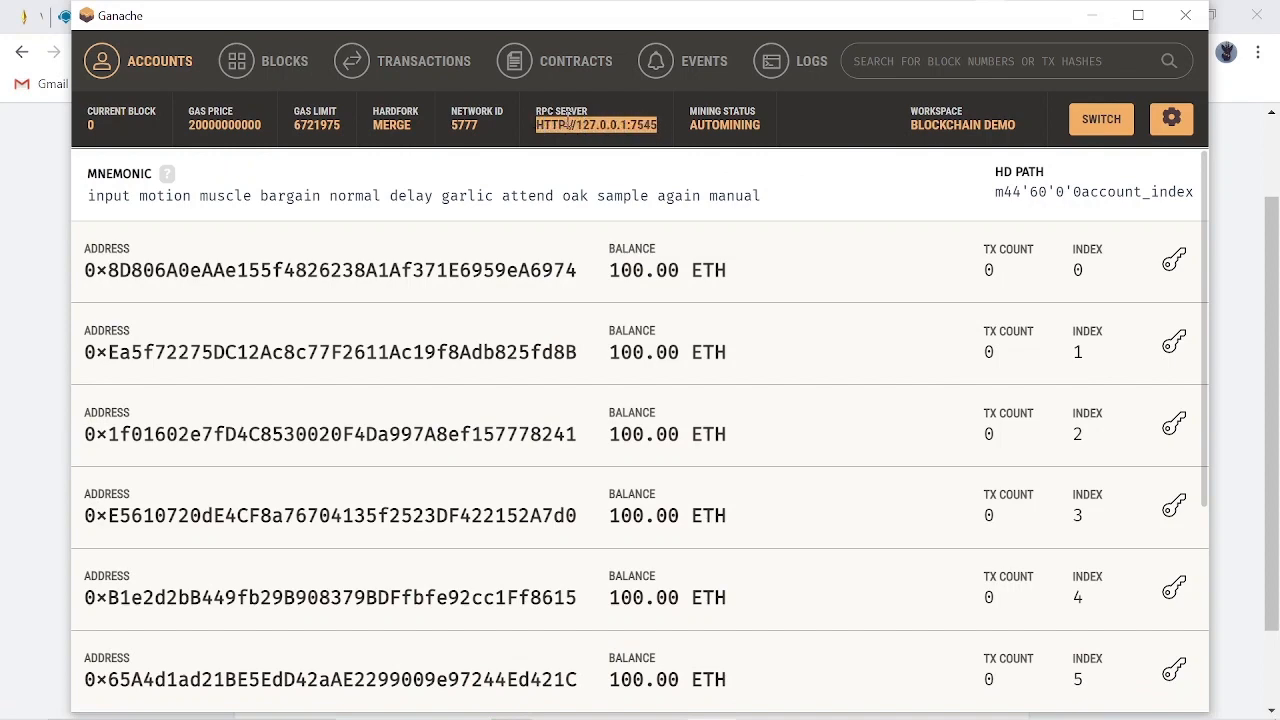
left_click(1097, 12)
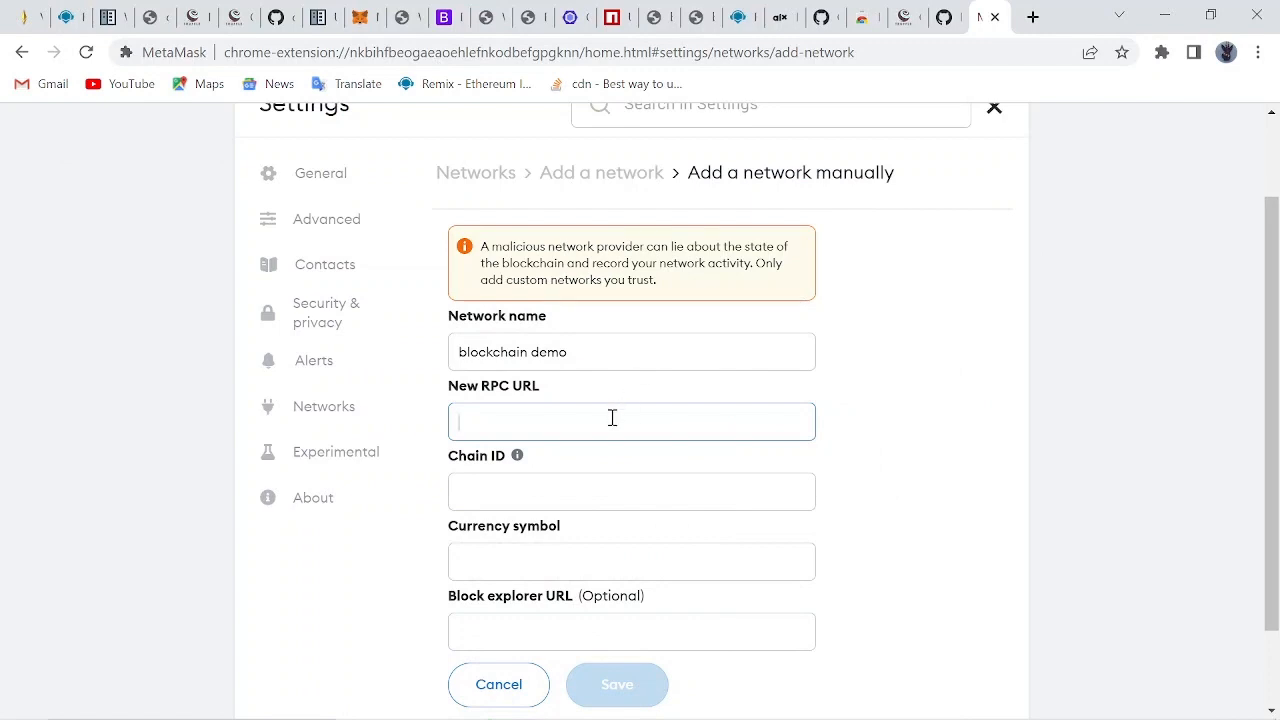
key("ctrl+v")
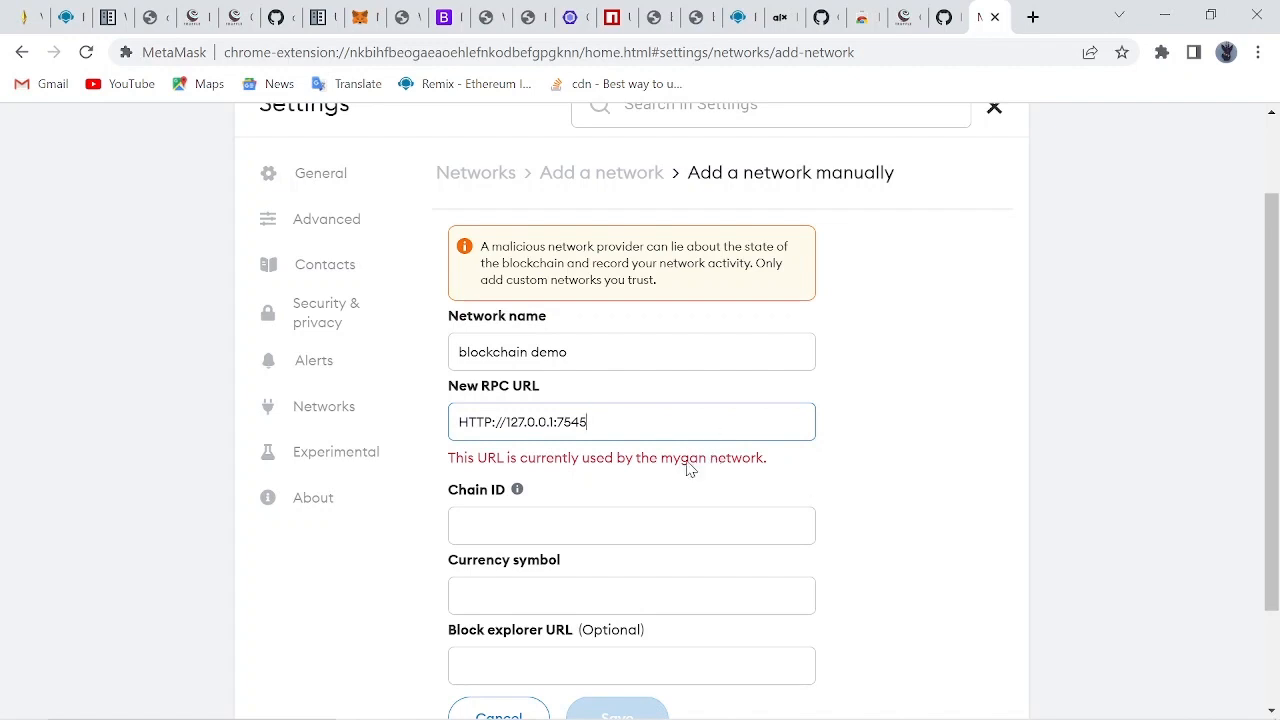
- Set the new network's chain ID to 1337 and its currency symbol to ETH
scroll(634, 486, "down", 2)
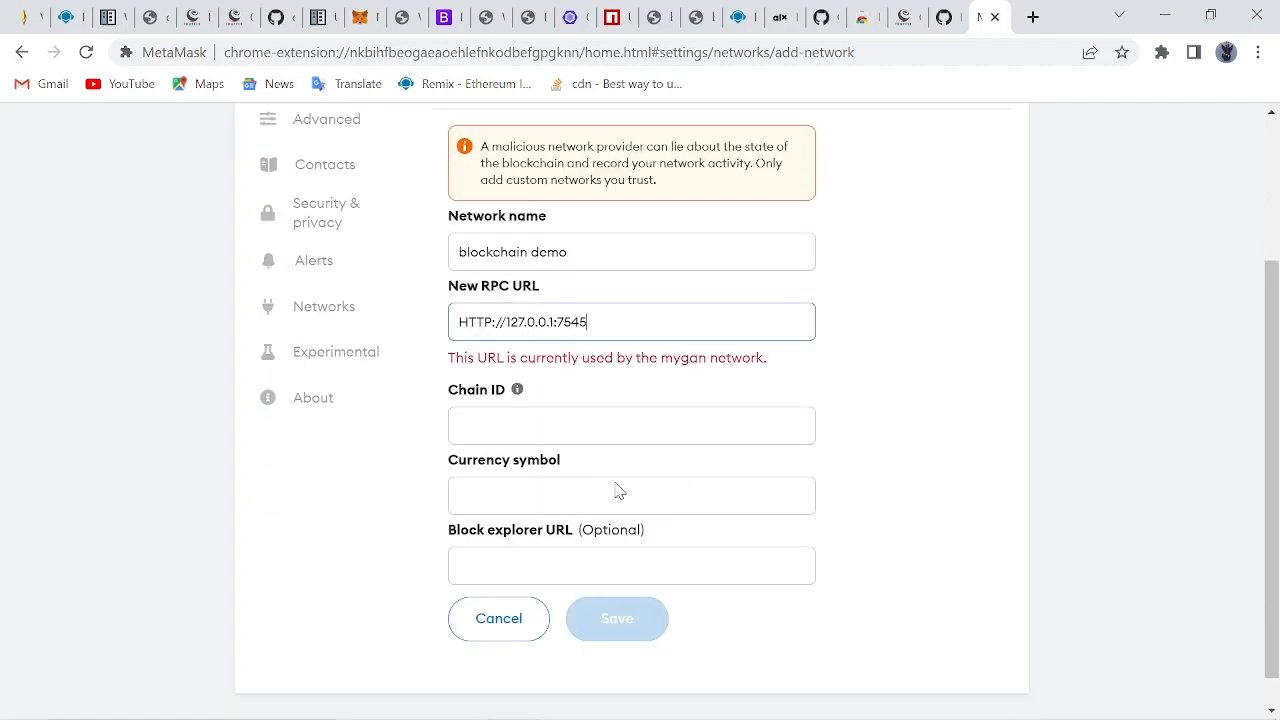
left_click(491, 393)
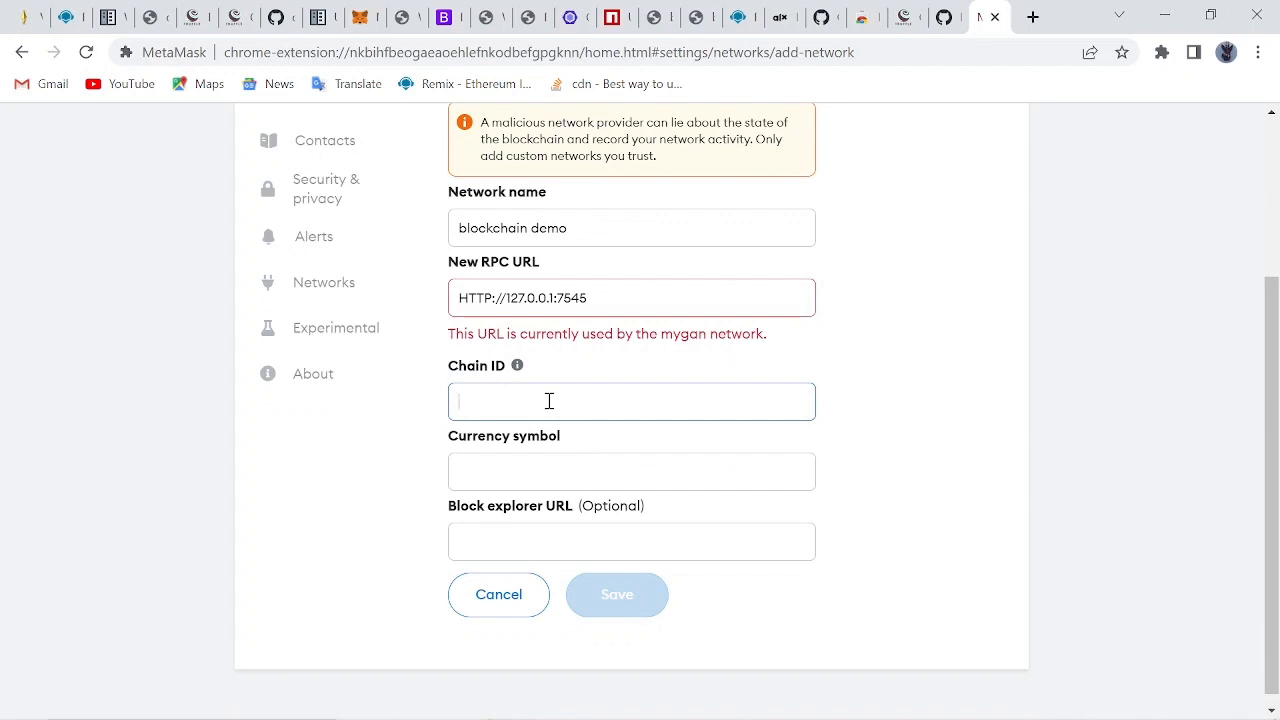
type("1337")
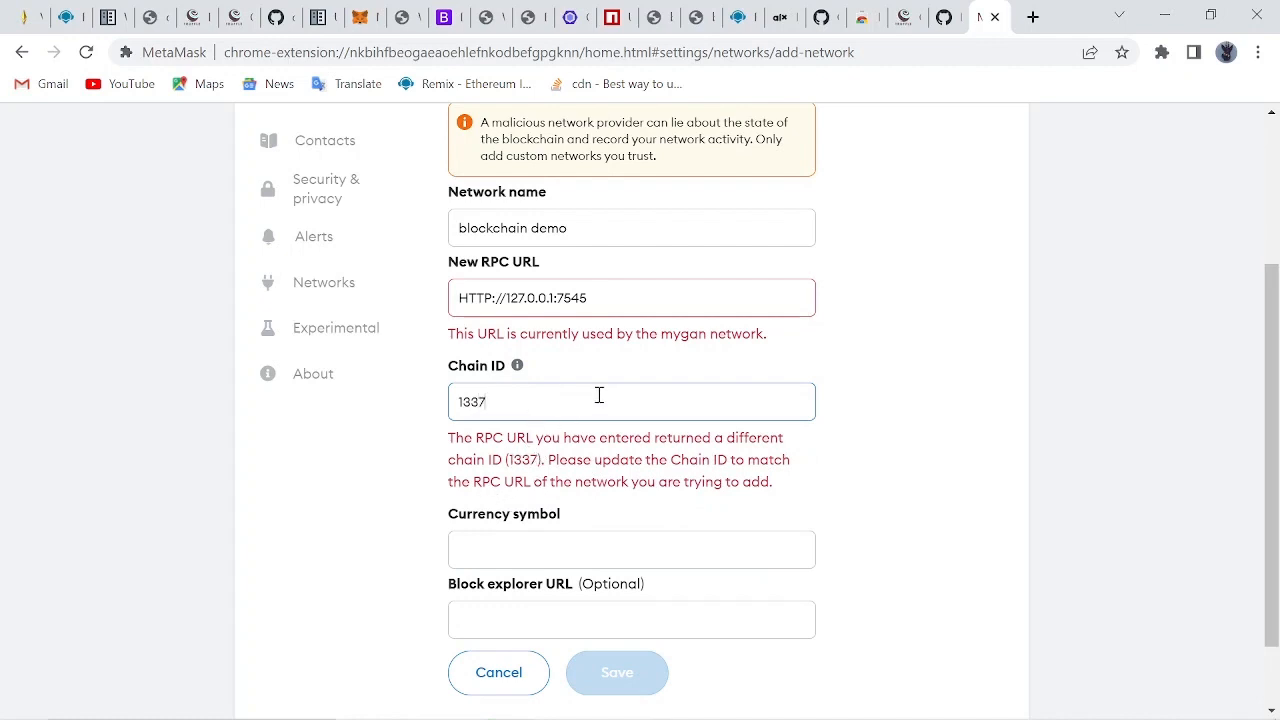
left_click(589, 474)
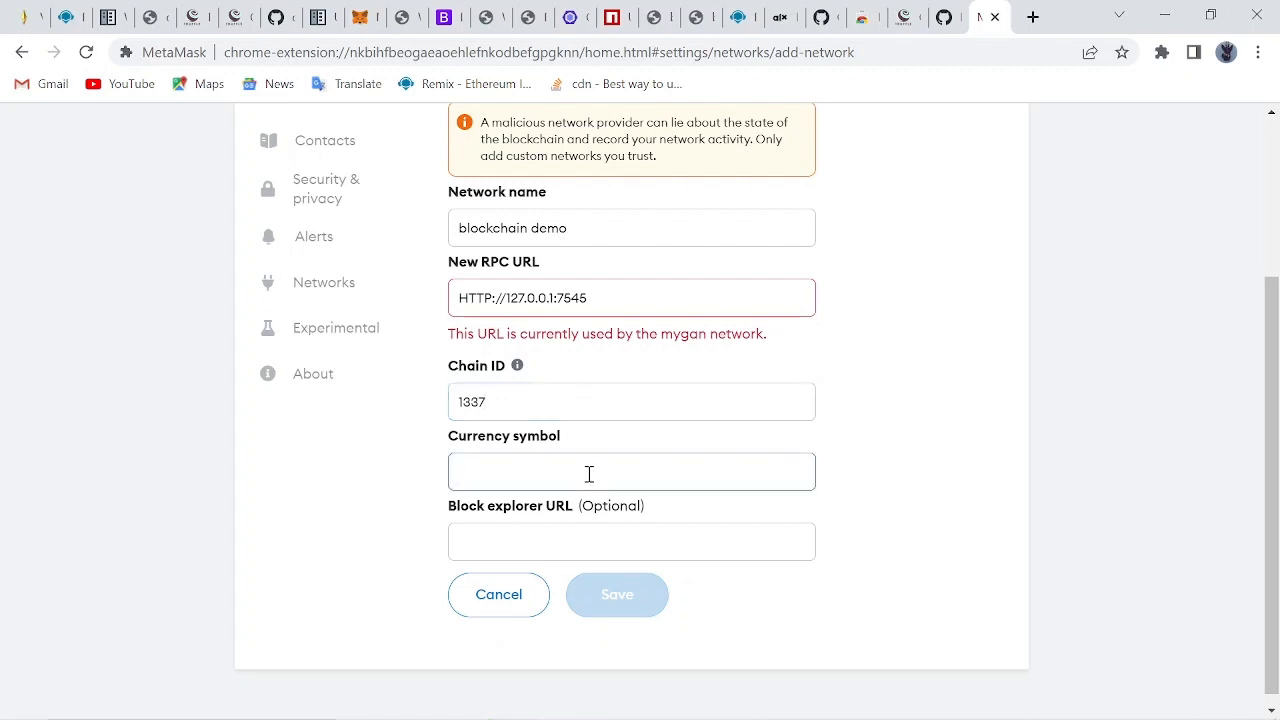
type("E")
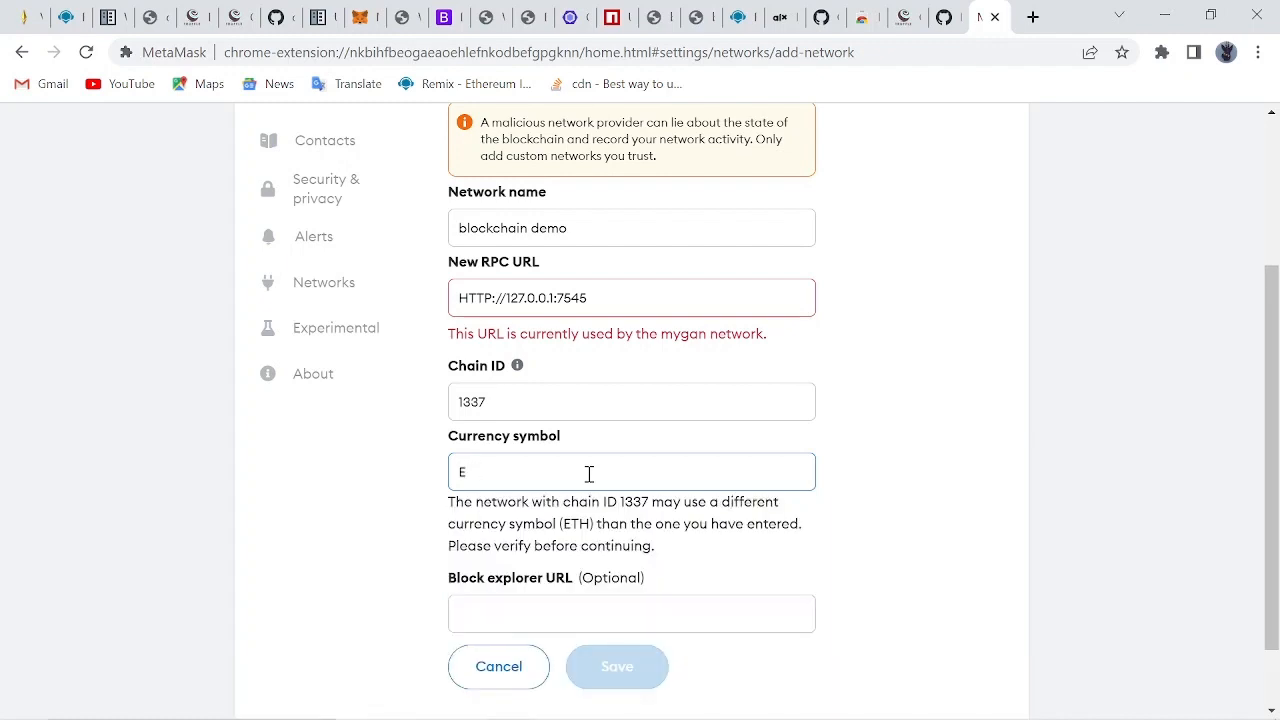
type("TH")
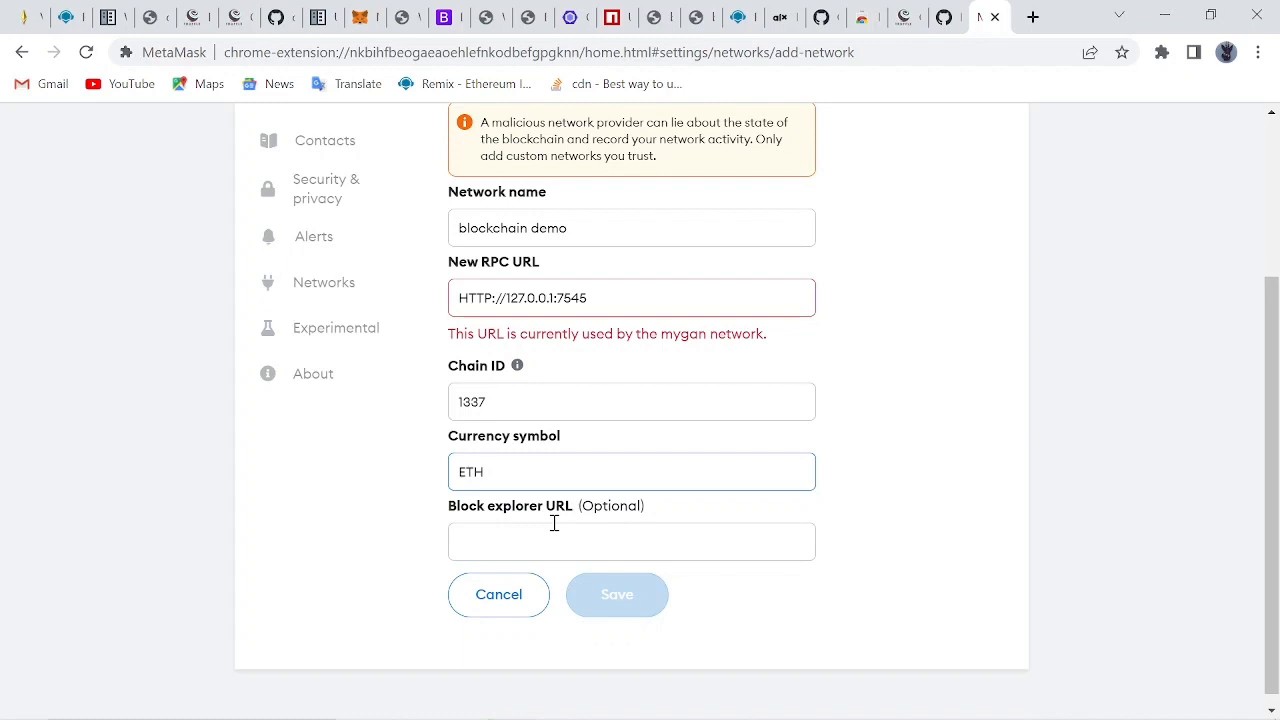
- Switch the wallet to the existing mygan network and select the imported Account 2
scroll(554, 523, "down", 1)
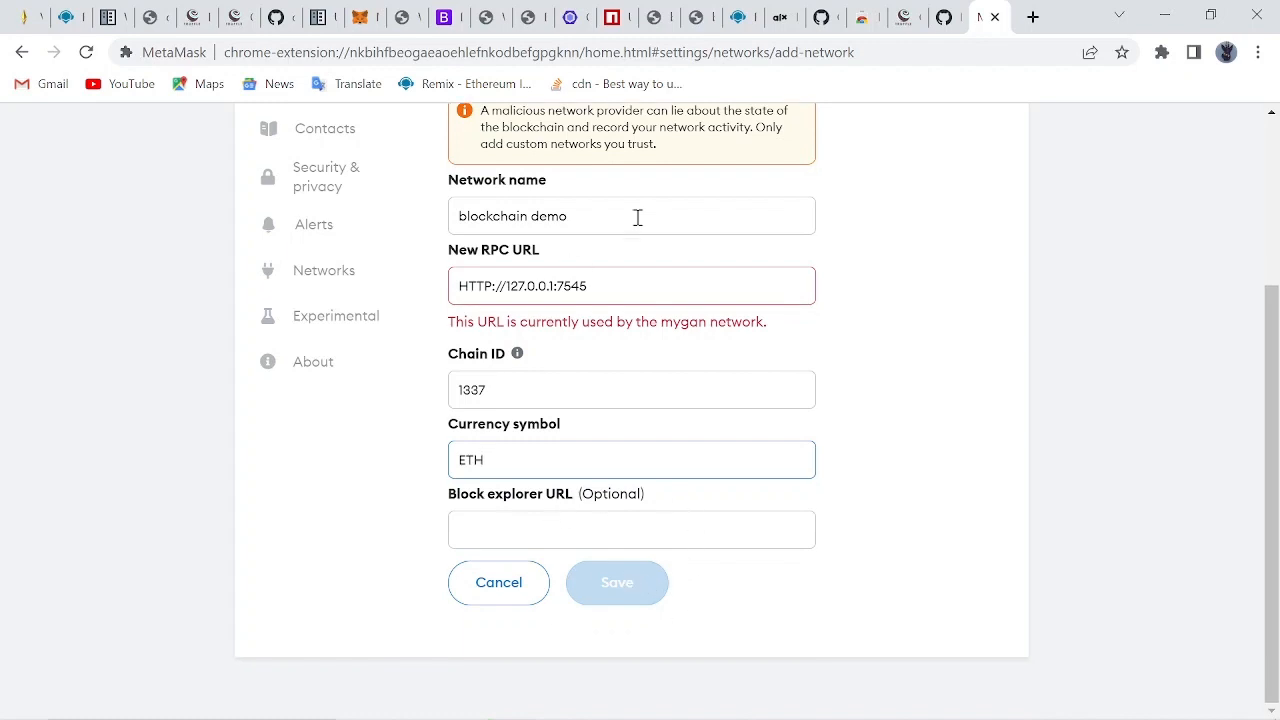
scroll(638, 220, "up", 2)
scroll(575, 415, "down", 2)
scroll(729, 241, "up", 1)
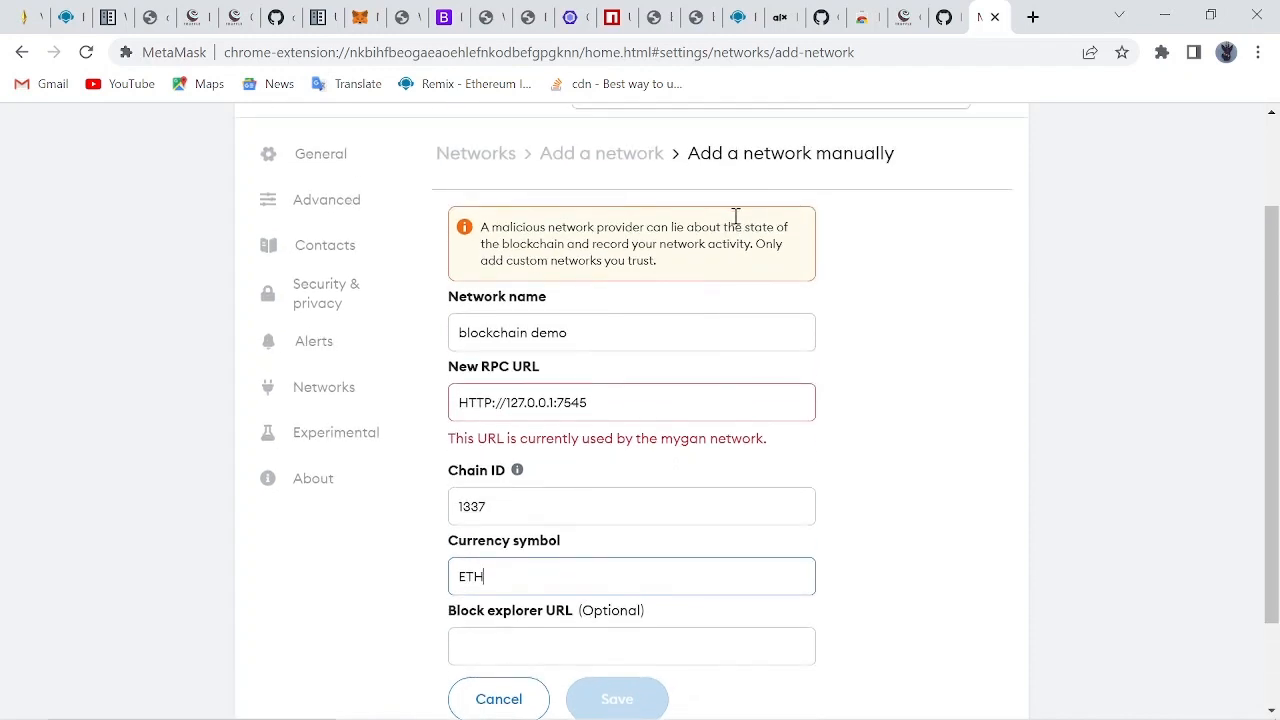
scroll(770, 260, "up", 1)
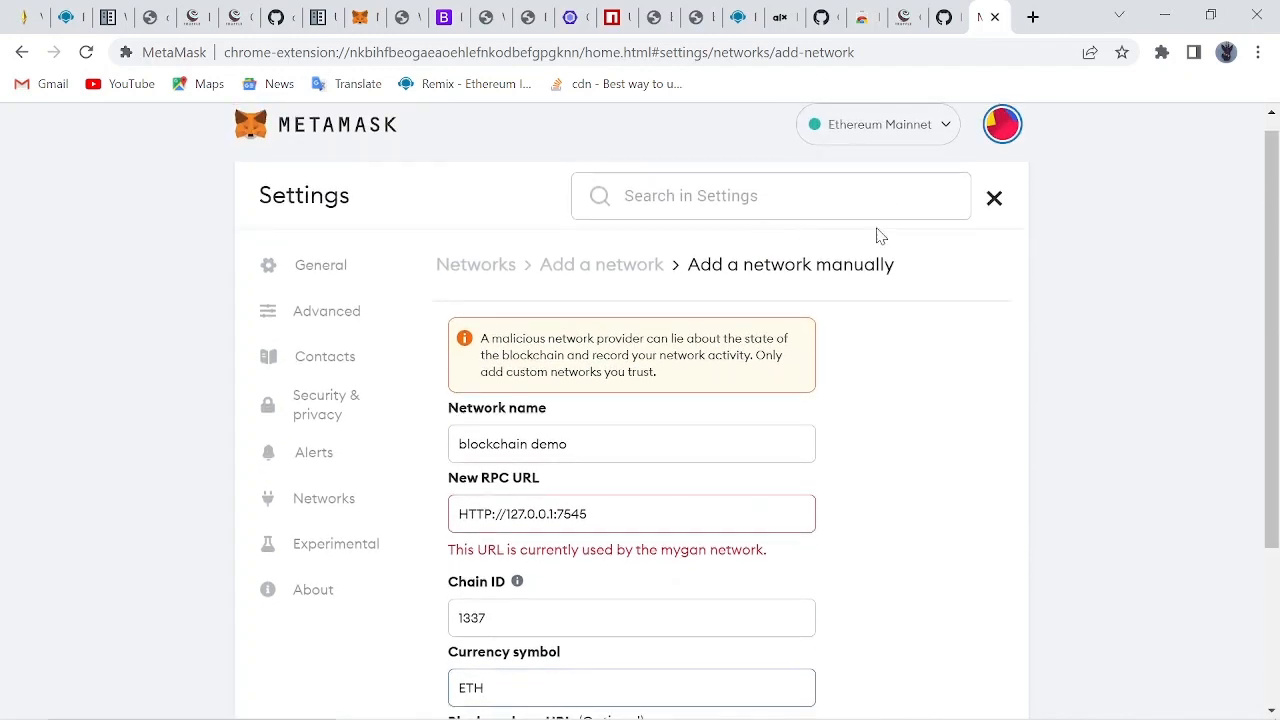
left_click(947, 134)
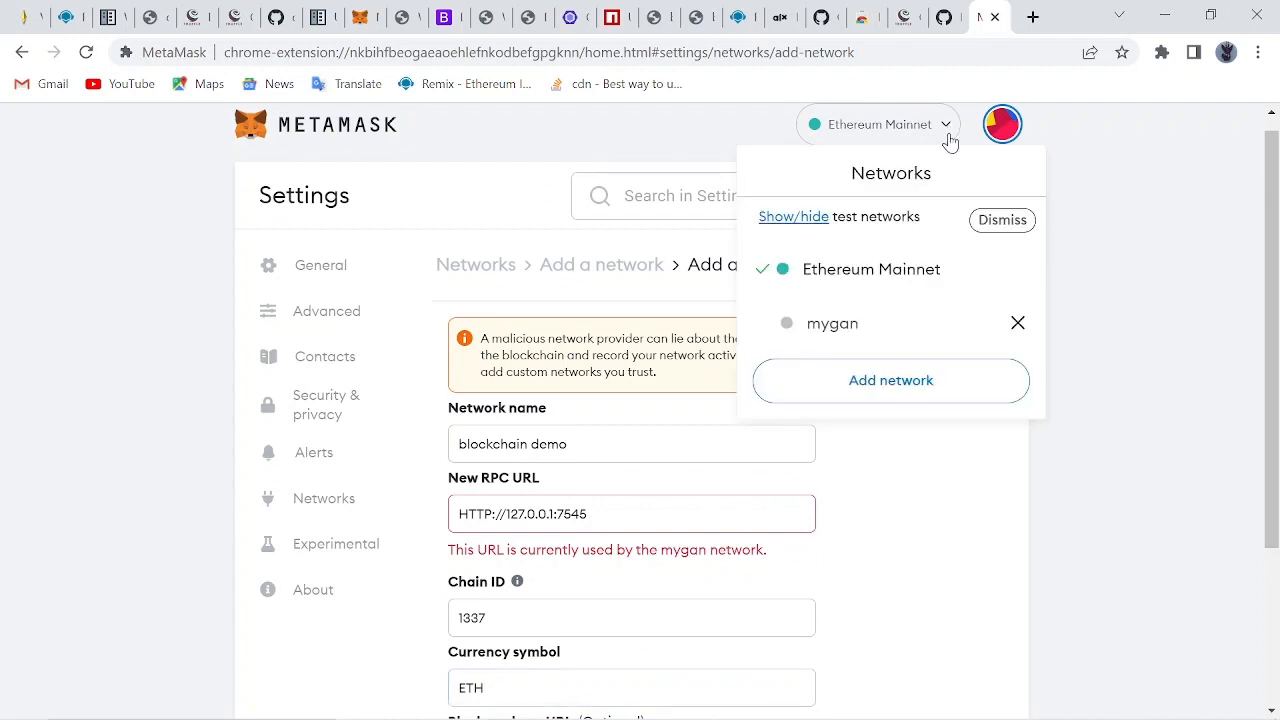
left_click(855, 337)
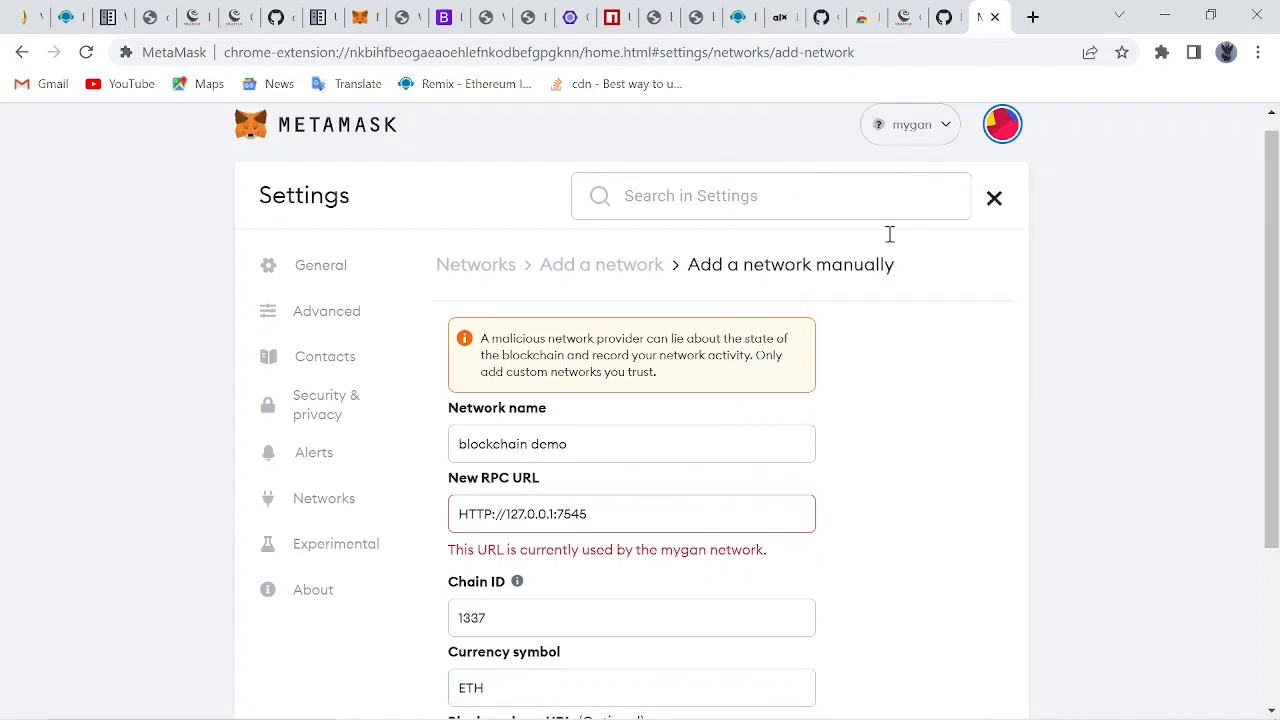
left_click(995, 135)
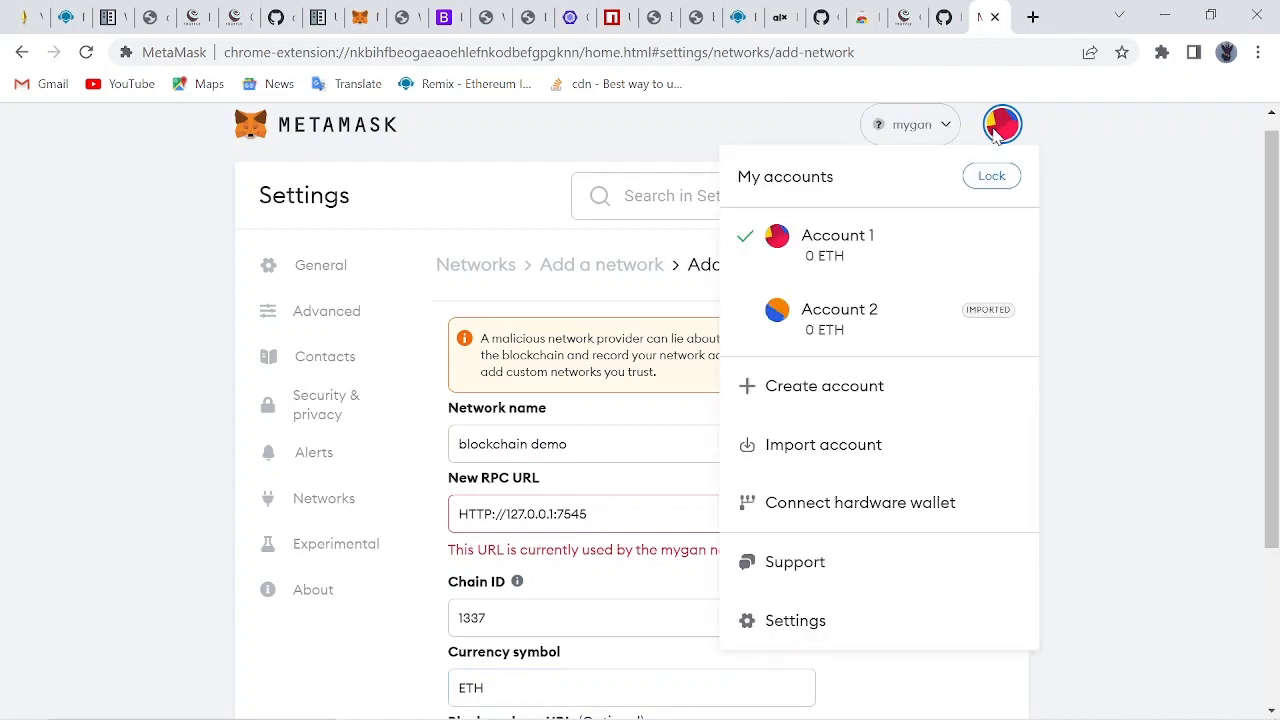
left_click(839, 326)
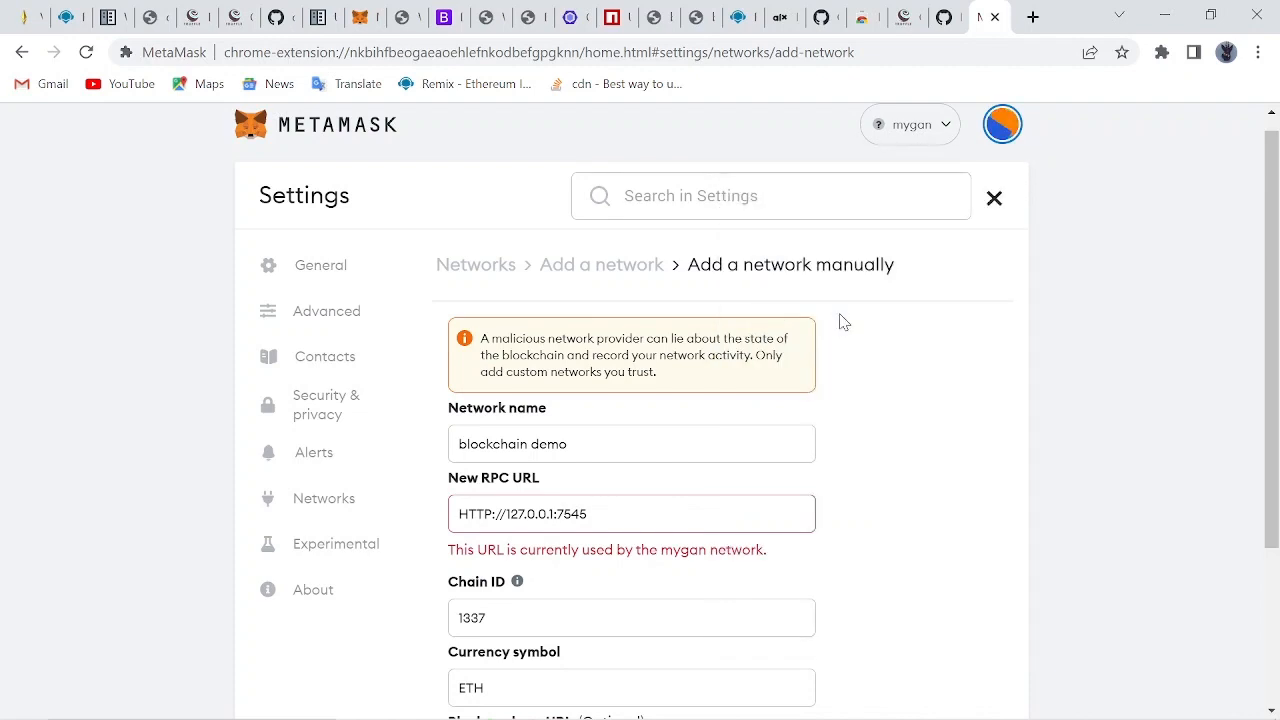
- Check the wallet's account list, and close the unsaved network form and the settings to return to the wallet page
left_click(998, 136)
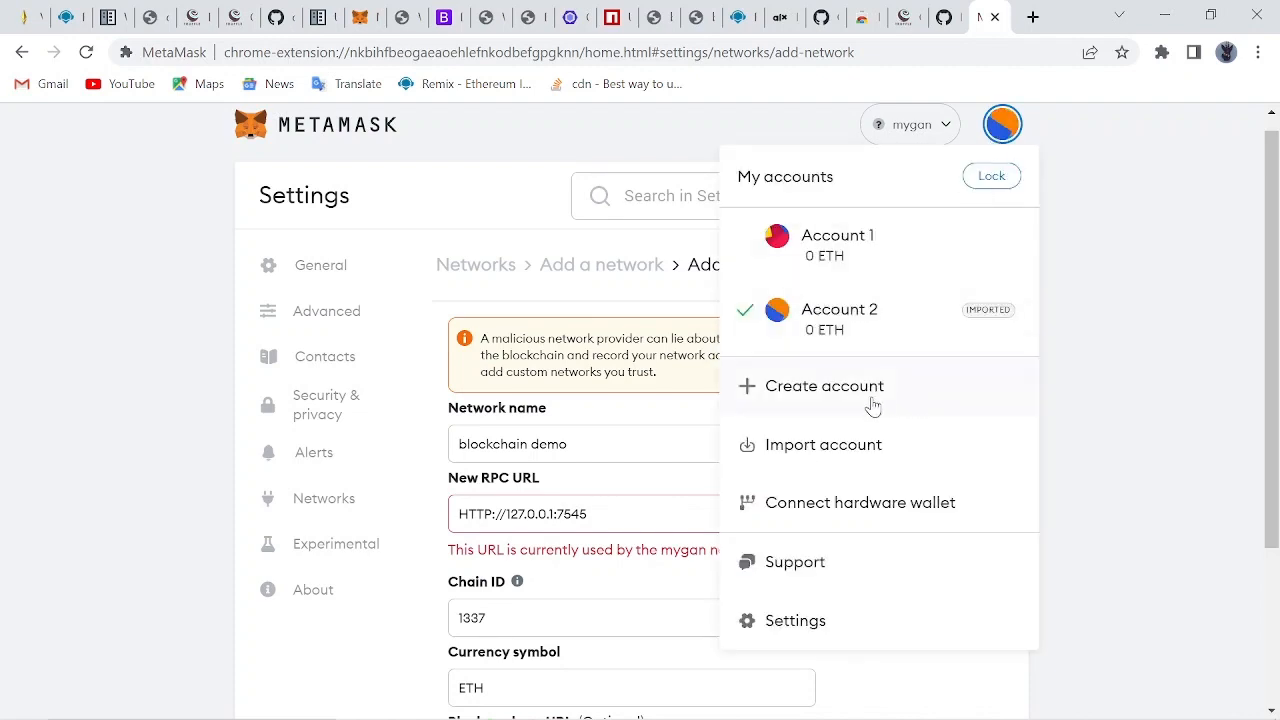
left_click(1013, 127)
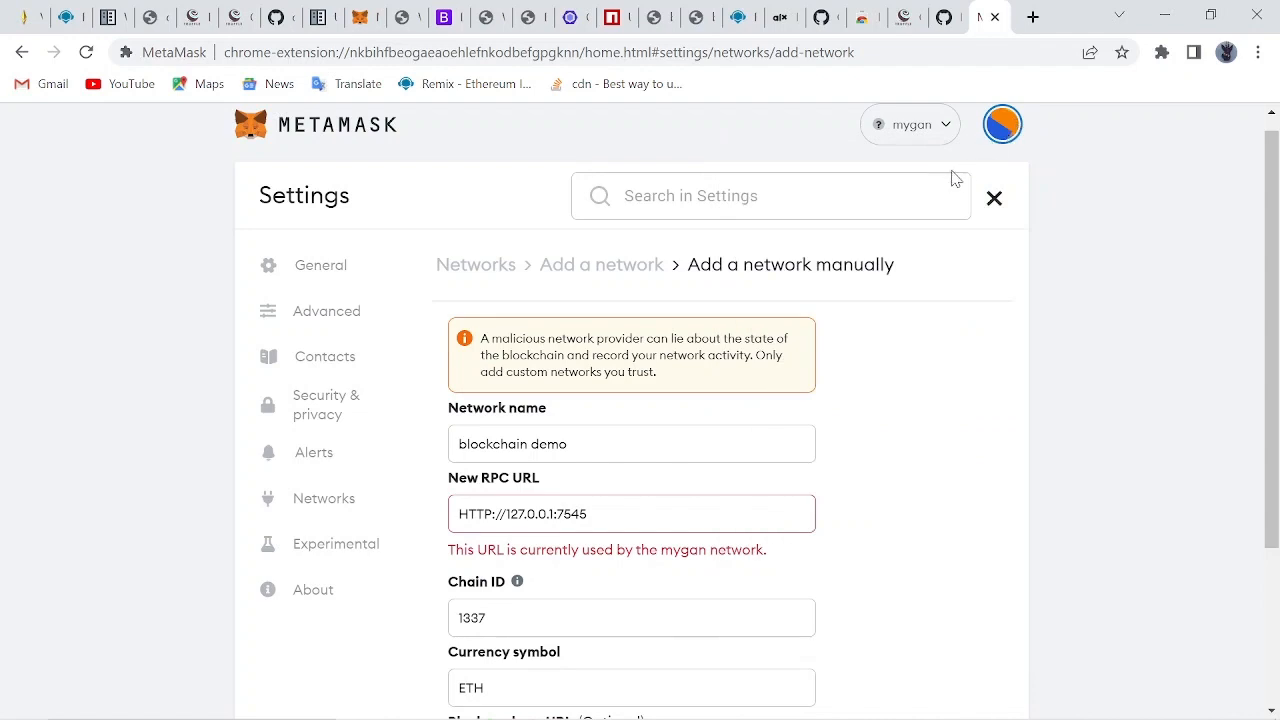
left_click(994, 199)
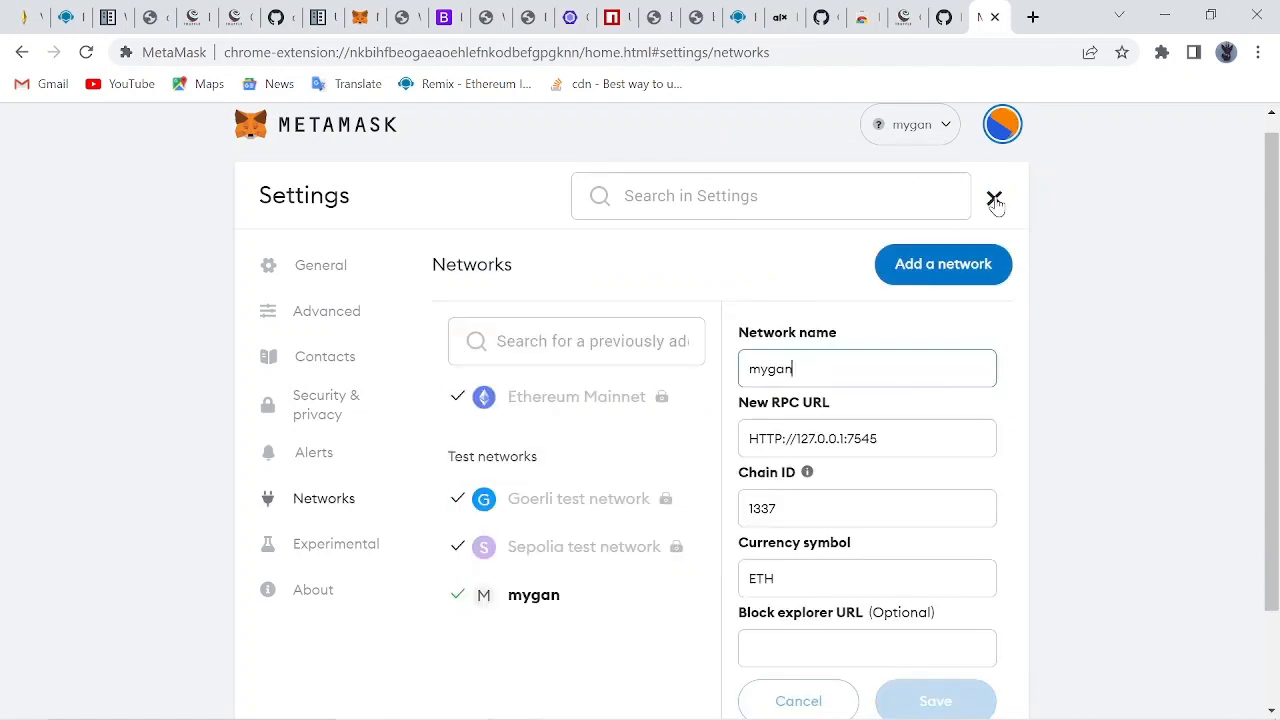
left_click(994, 199)
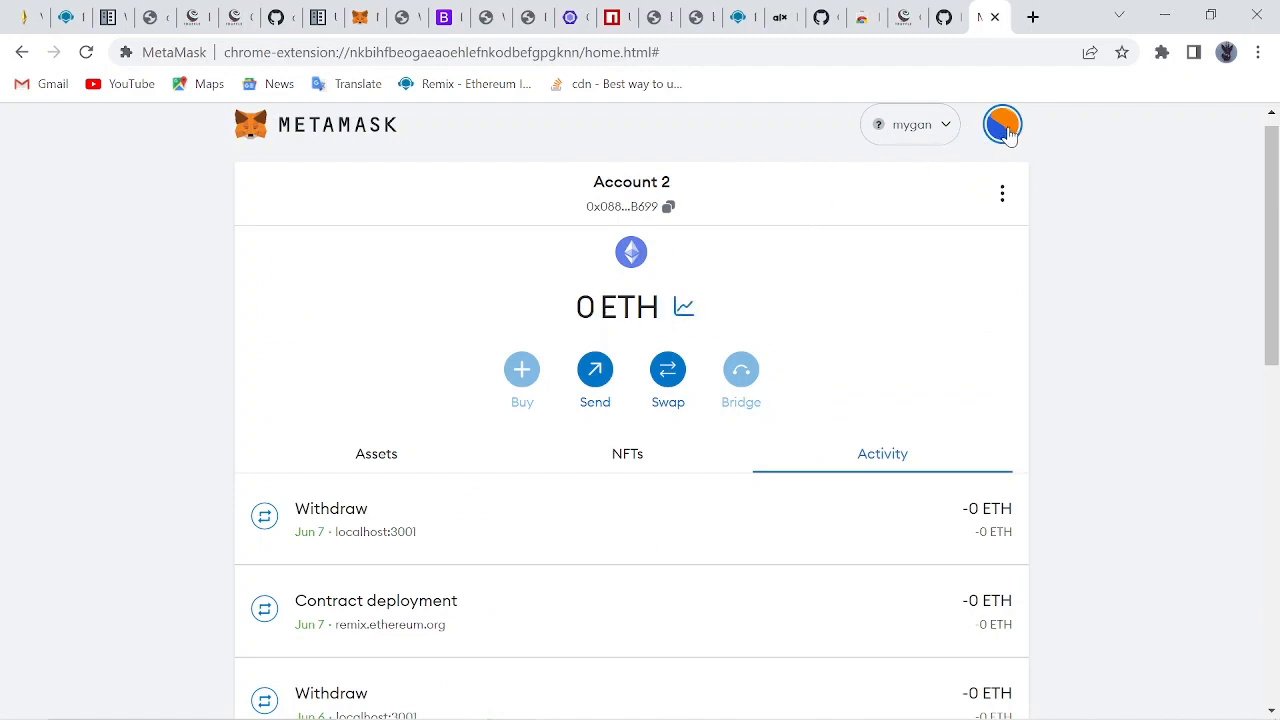
- Switch to Ganache, return to the saved workspaces and open the hellish-ghost workspace
mouse_move(703, 708)
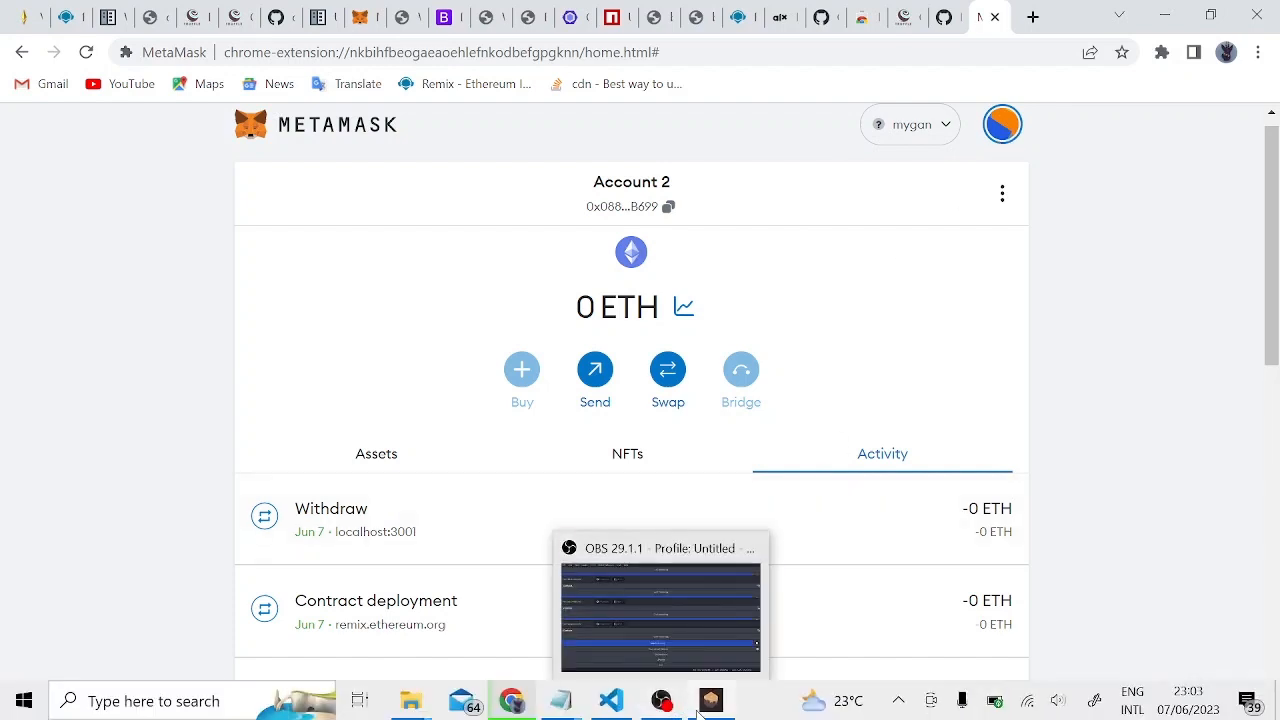
left_click(708, 704)
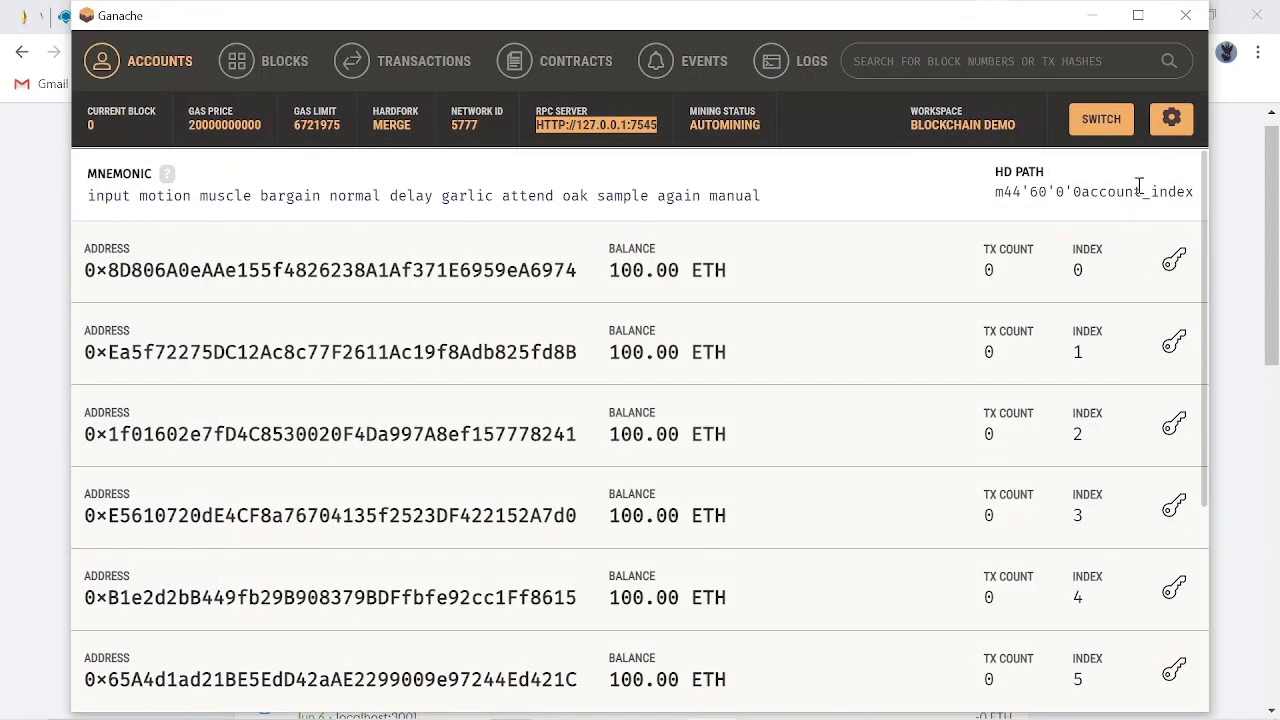
left_click(1101, 119)
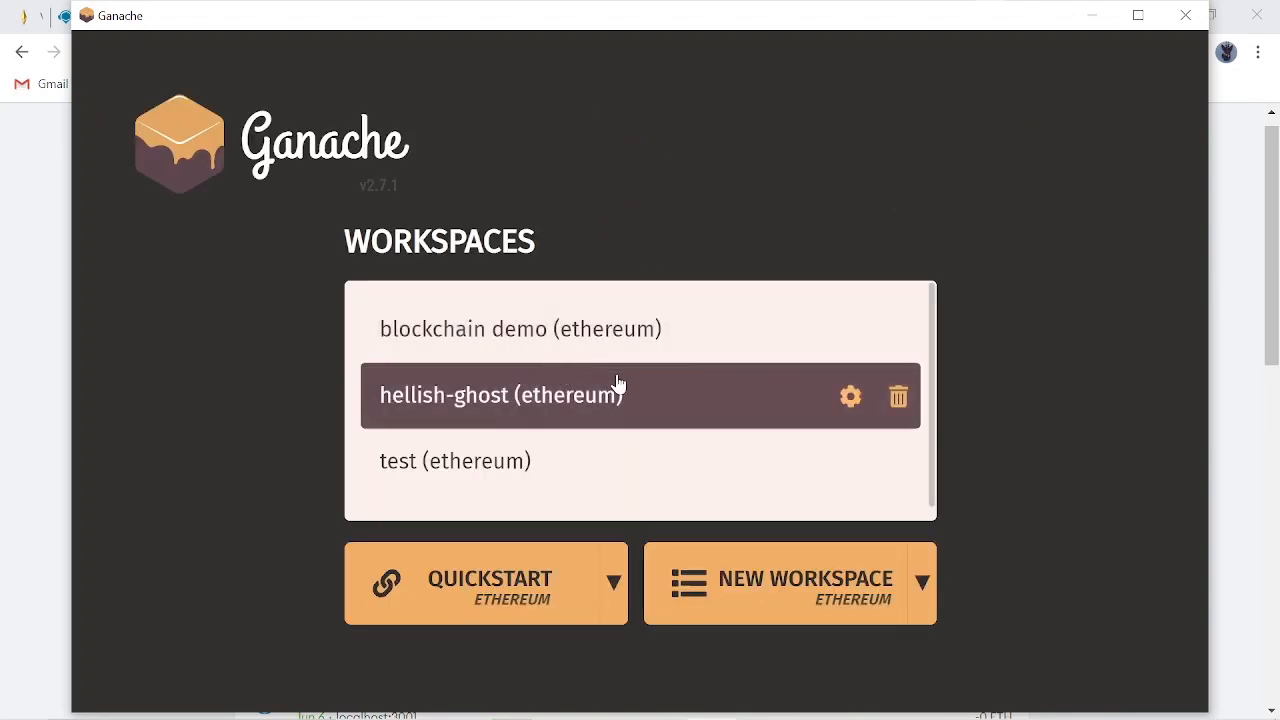
left_click(532, 400)
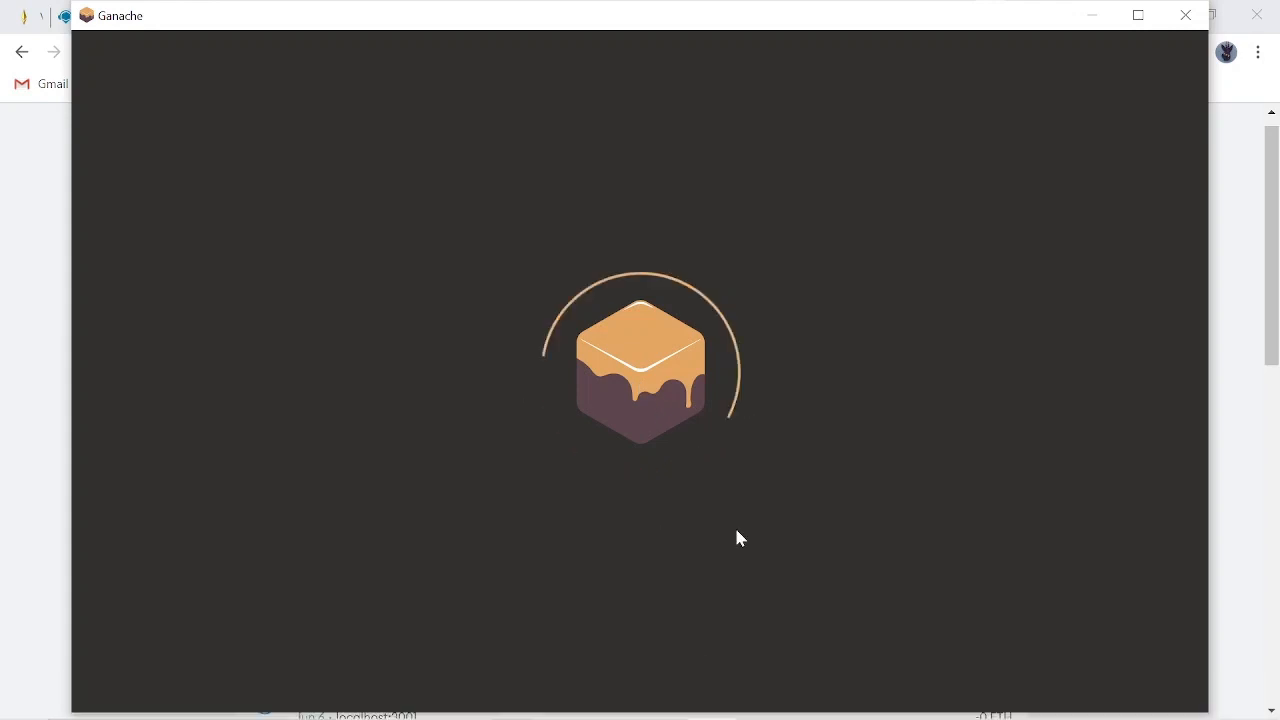
- Switch Ganache from the hellish-ghost workspace to the TEST workspace and look over the addresses of its listed accounts
mouse_move(661, 701)
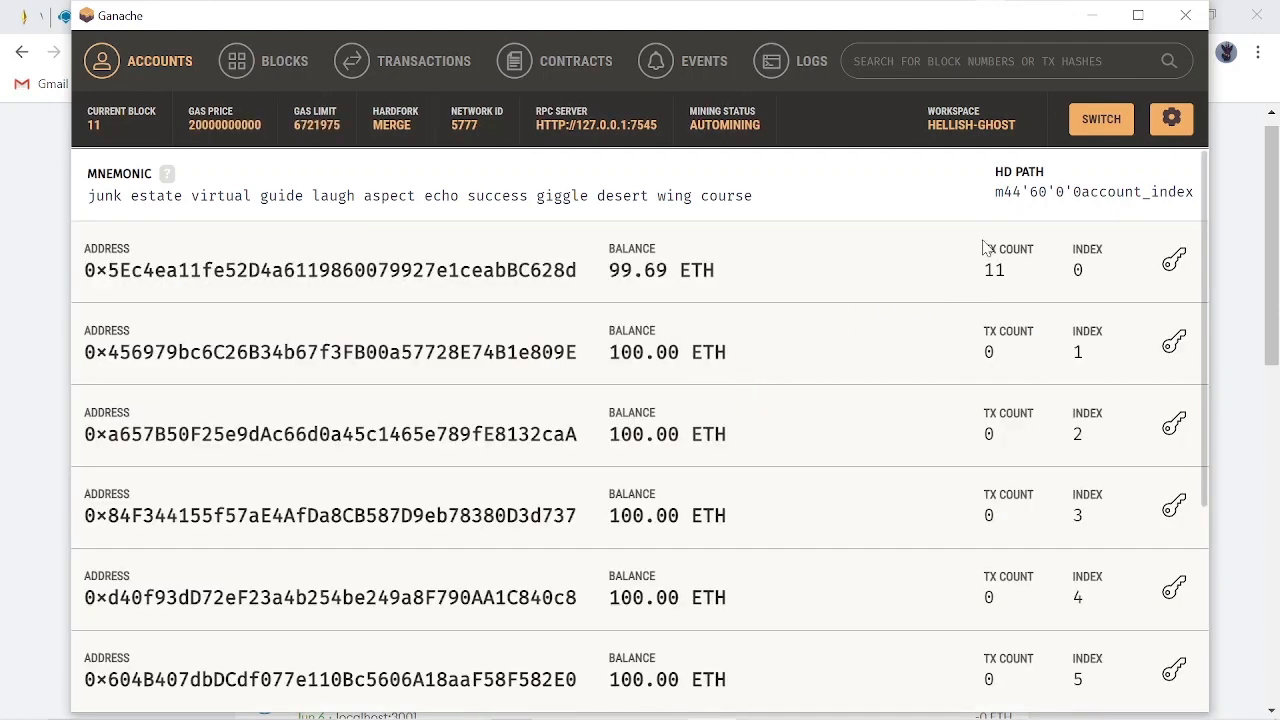
left_click(1090, 118)
left_click(478, 458)
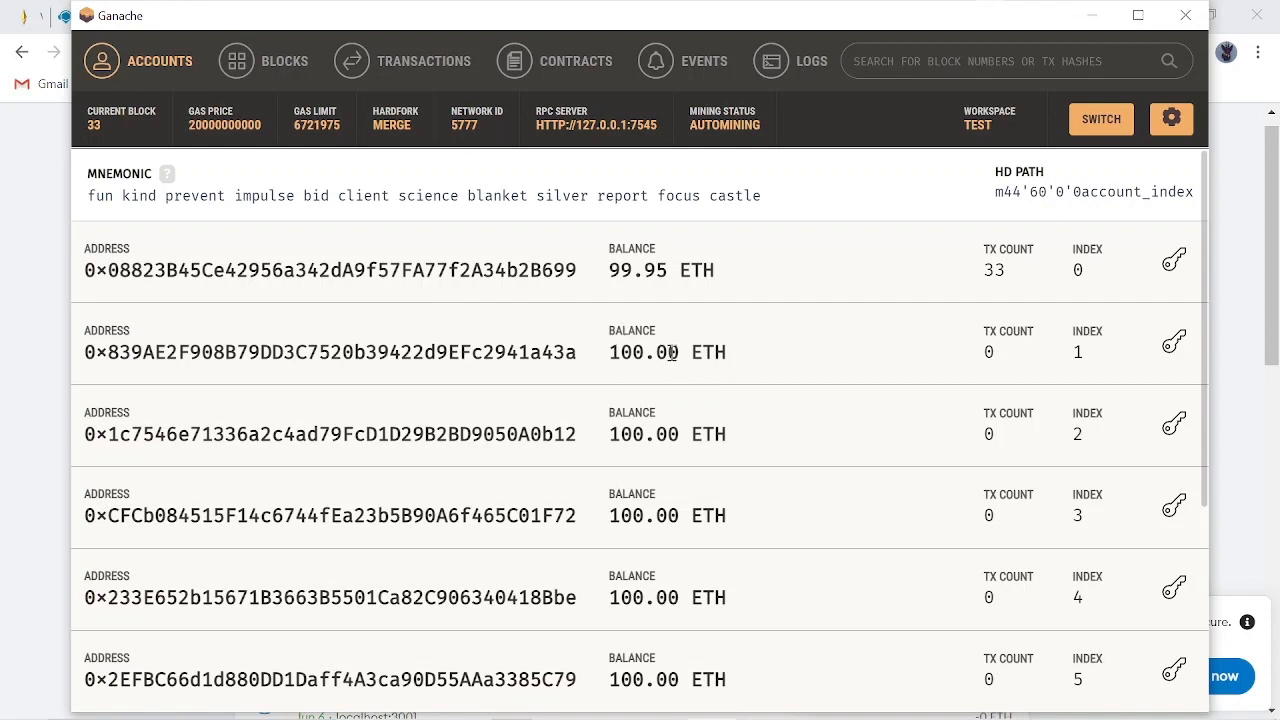
left_click_drag(660, 350, 395, 262)
left_click(310, 287)
left_click_drag(448, 434, 500, 495)
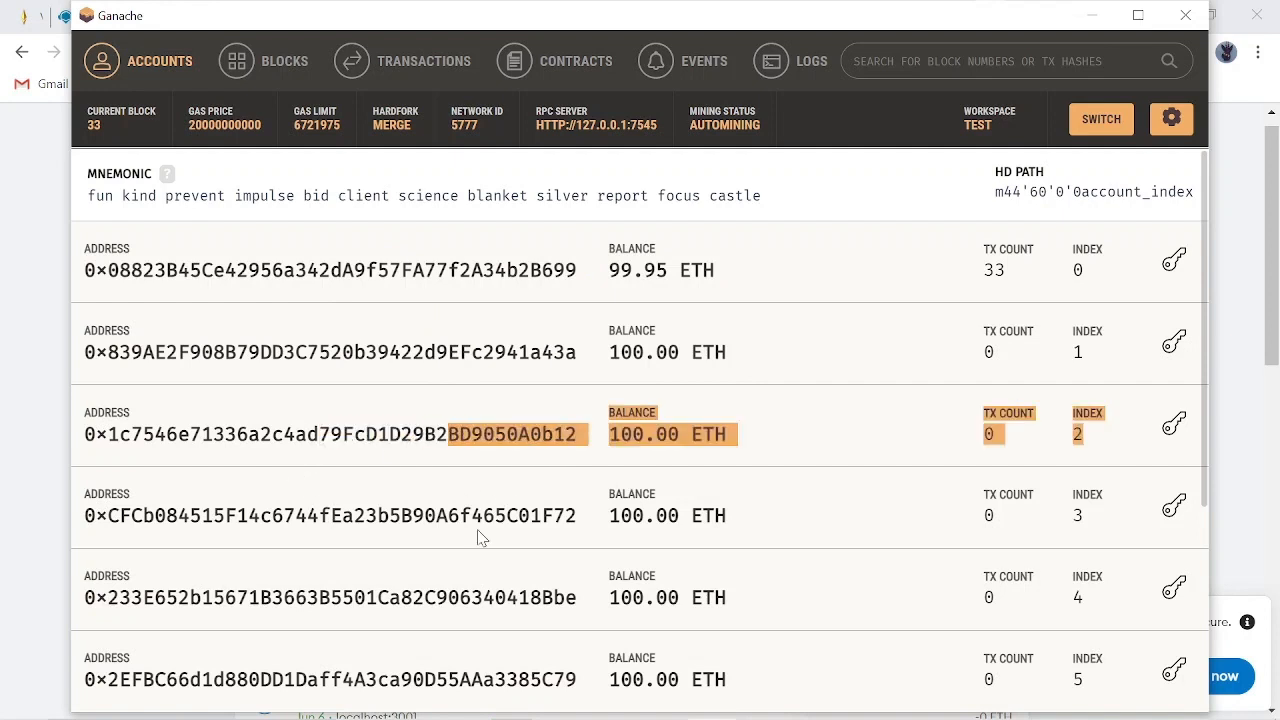
left_click_drag(478, 538, 210, 487)
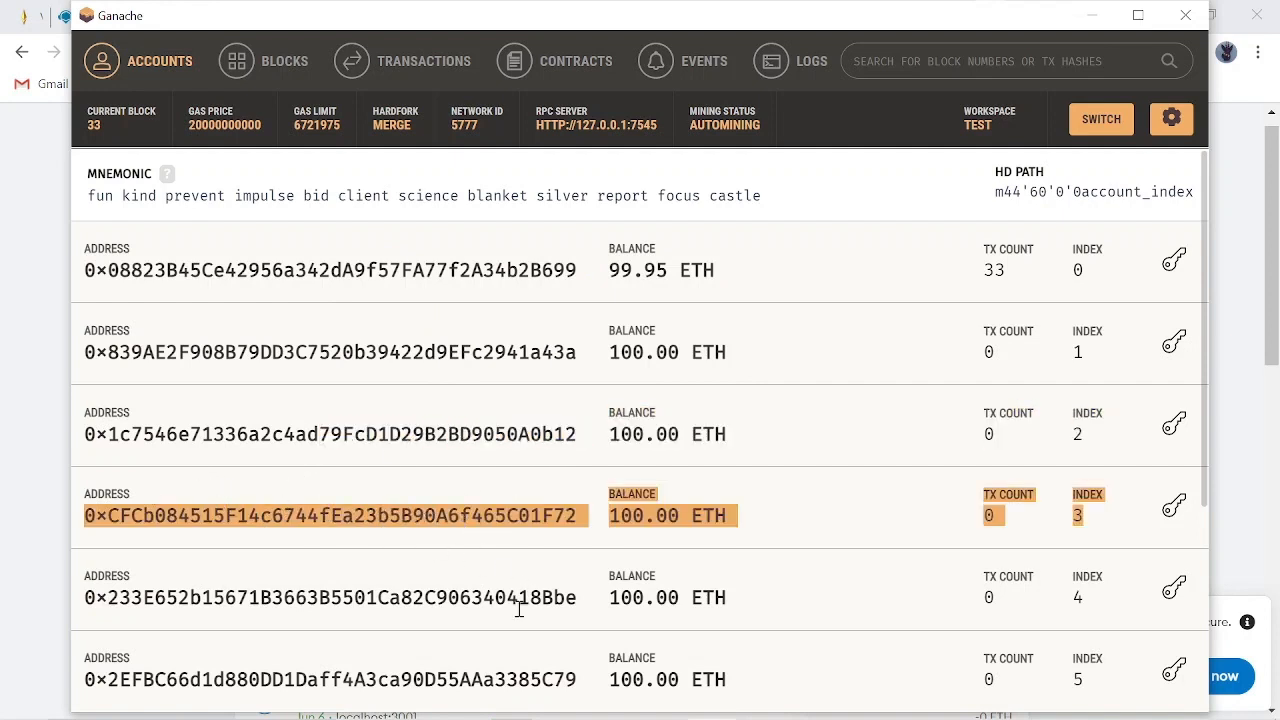
left_click_drag(519, 605, 143, 592)
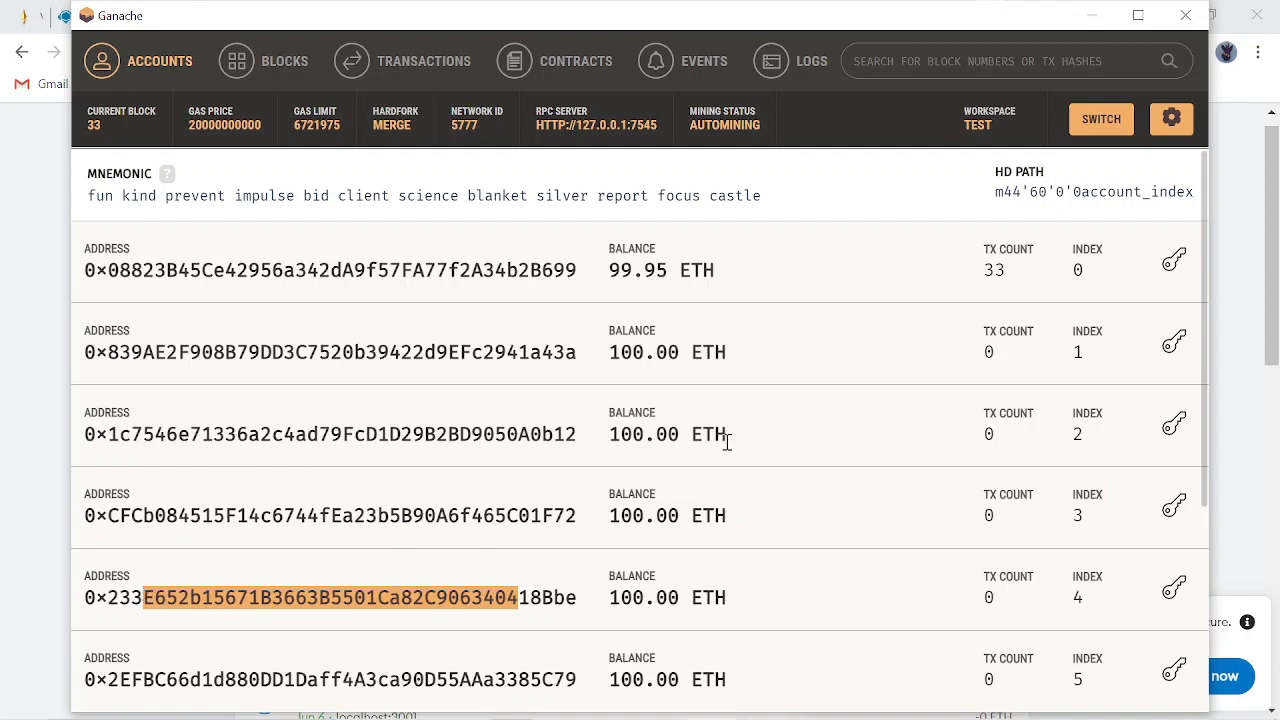
left_click(649, 346)
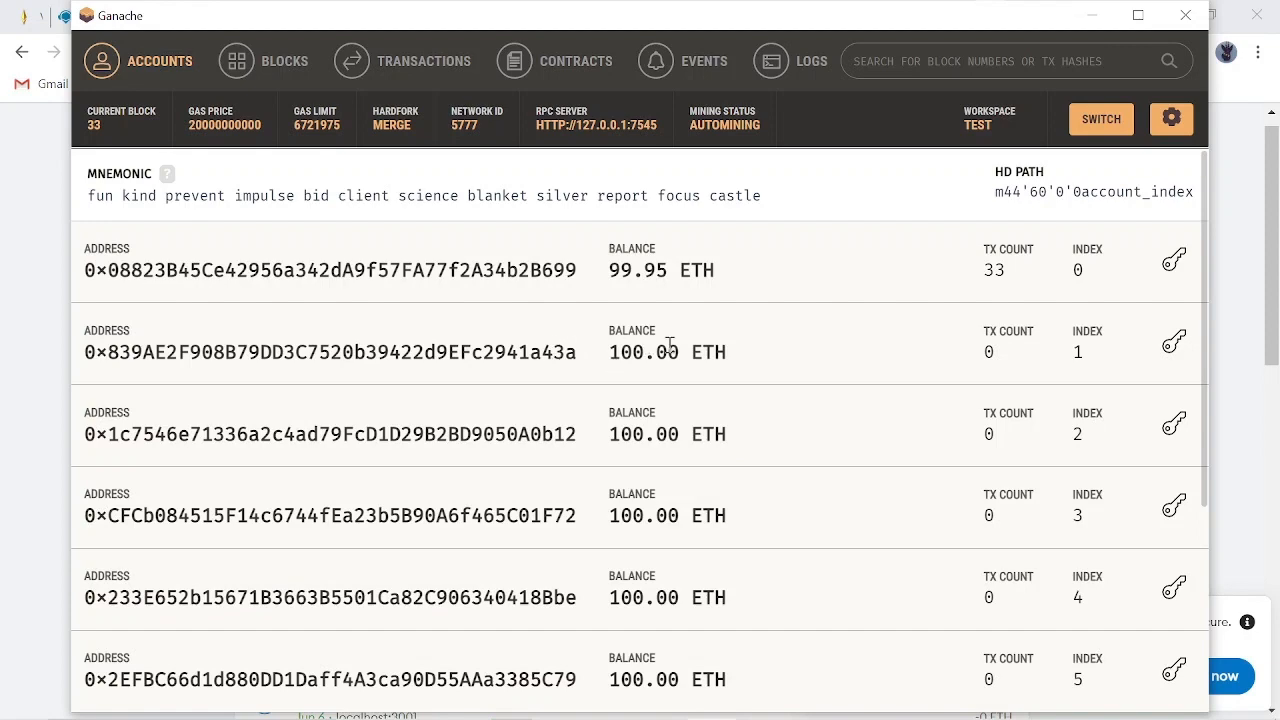
- Show the private key of the account with index 1, copy it and close the account information
left_click(1176, 346)
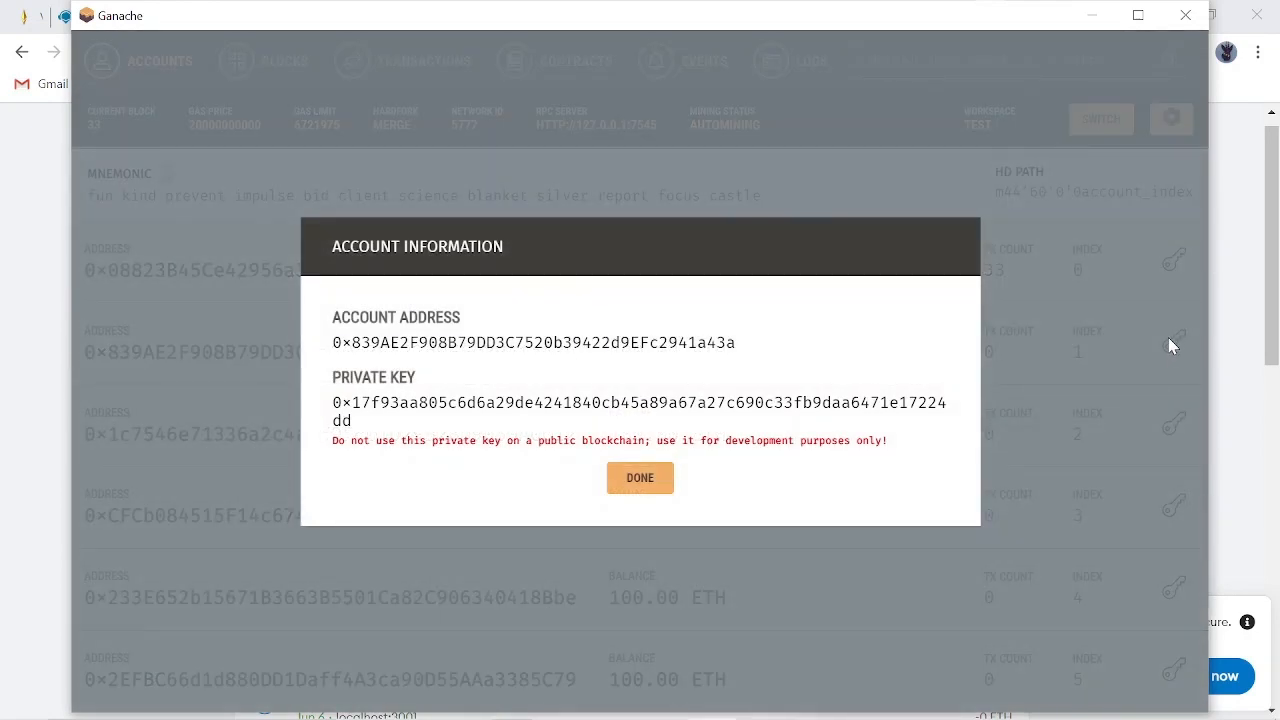
left_click(643, 478)
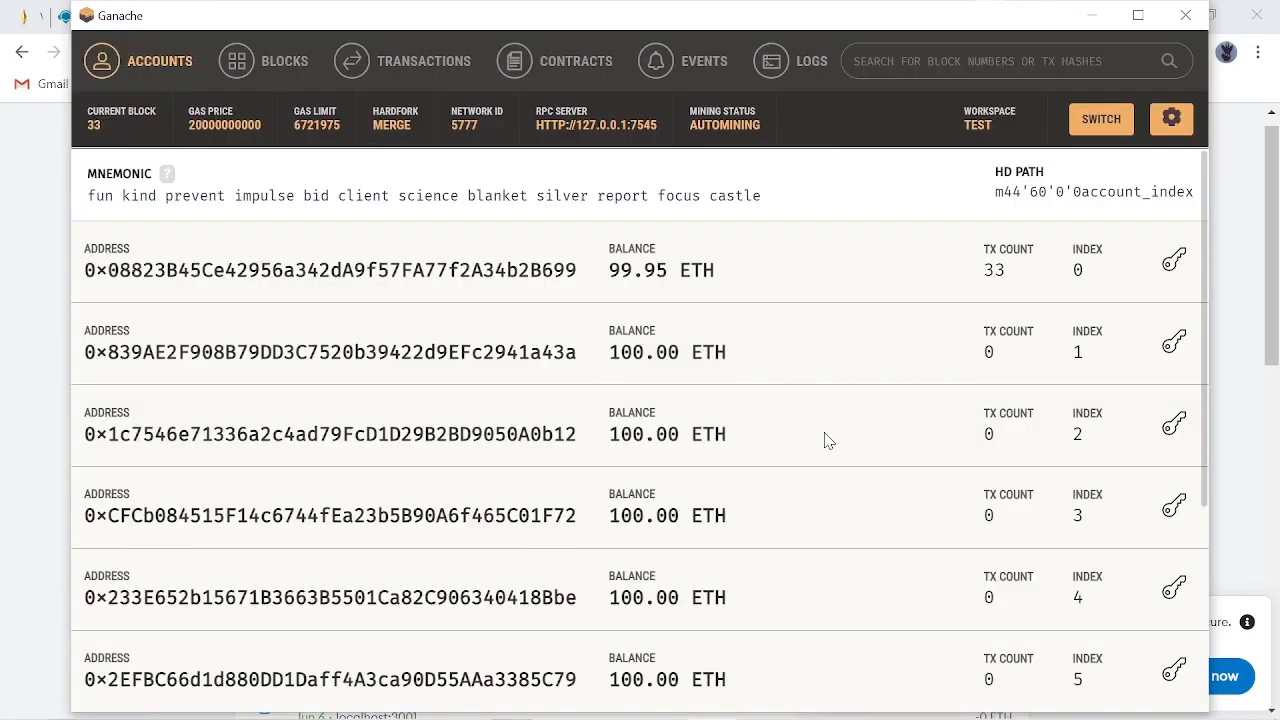
left_click(1172, 342)
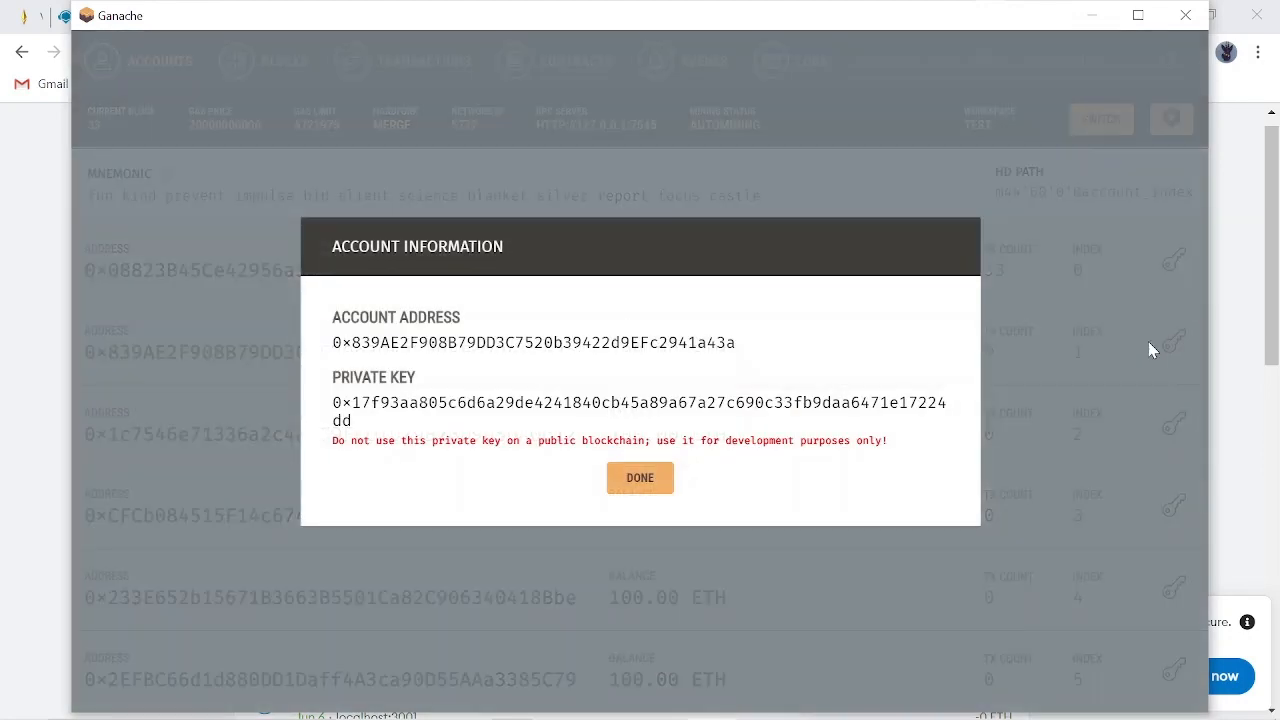
double_click(783, 402)
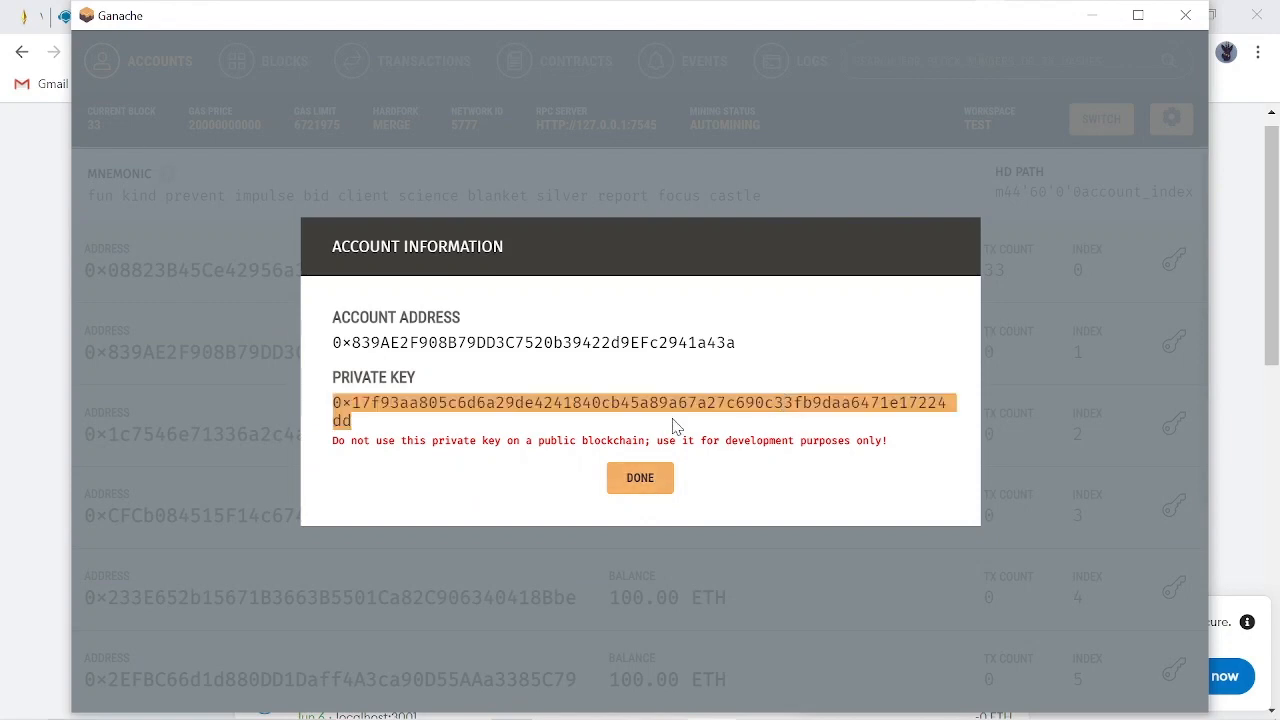
left_click(652, 478)
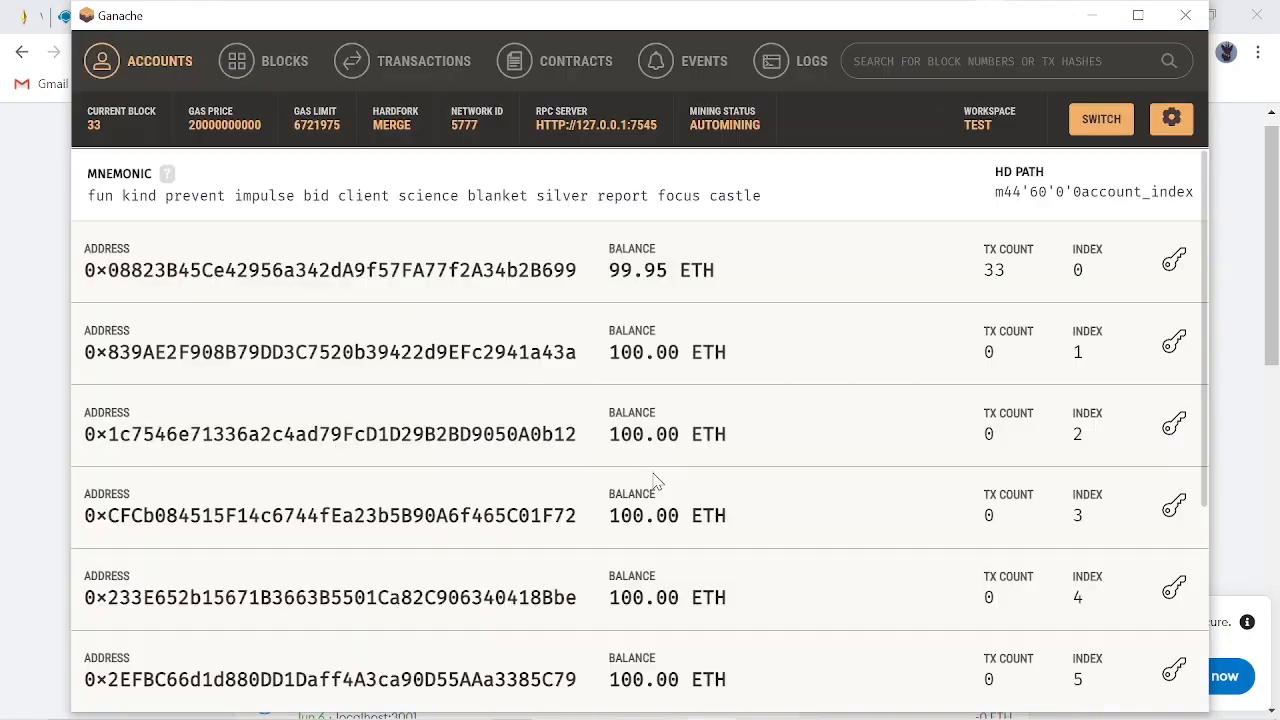
- Return to MetaMask, import an account by pasting the copied private key, and check the wallet's account list
left_click(1094, 16)
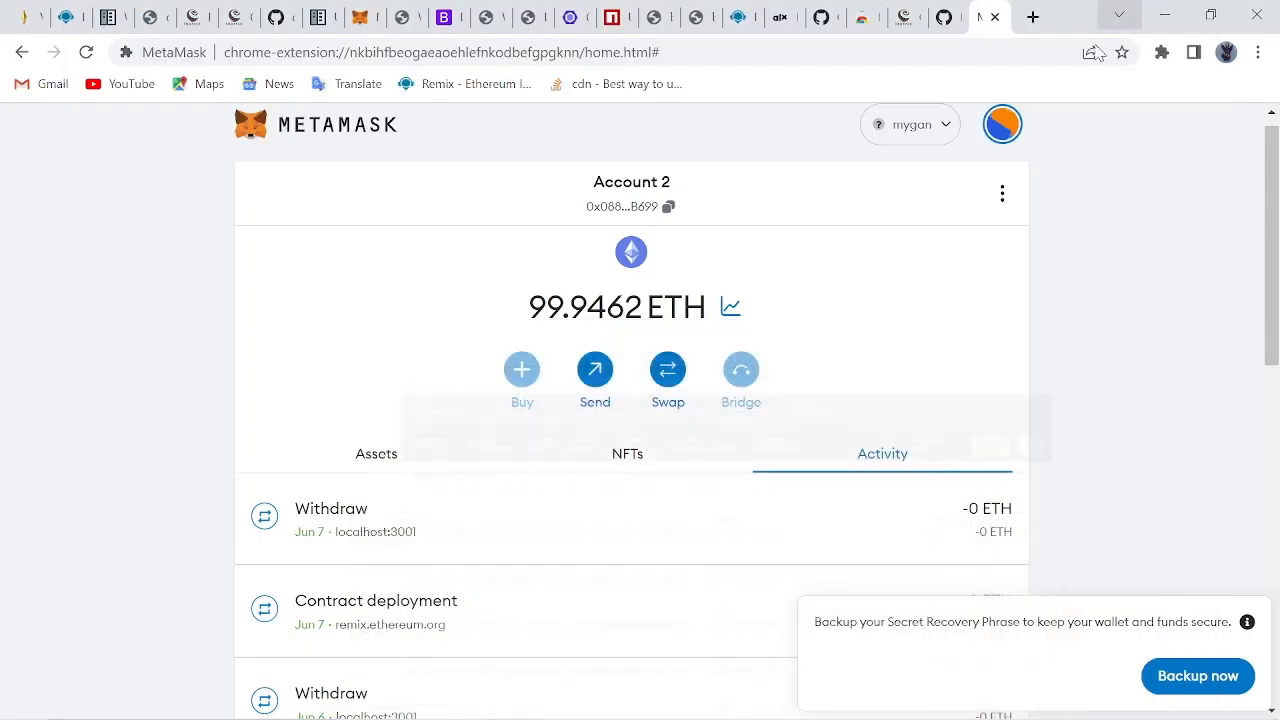
left_click(1000, 130)
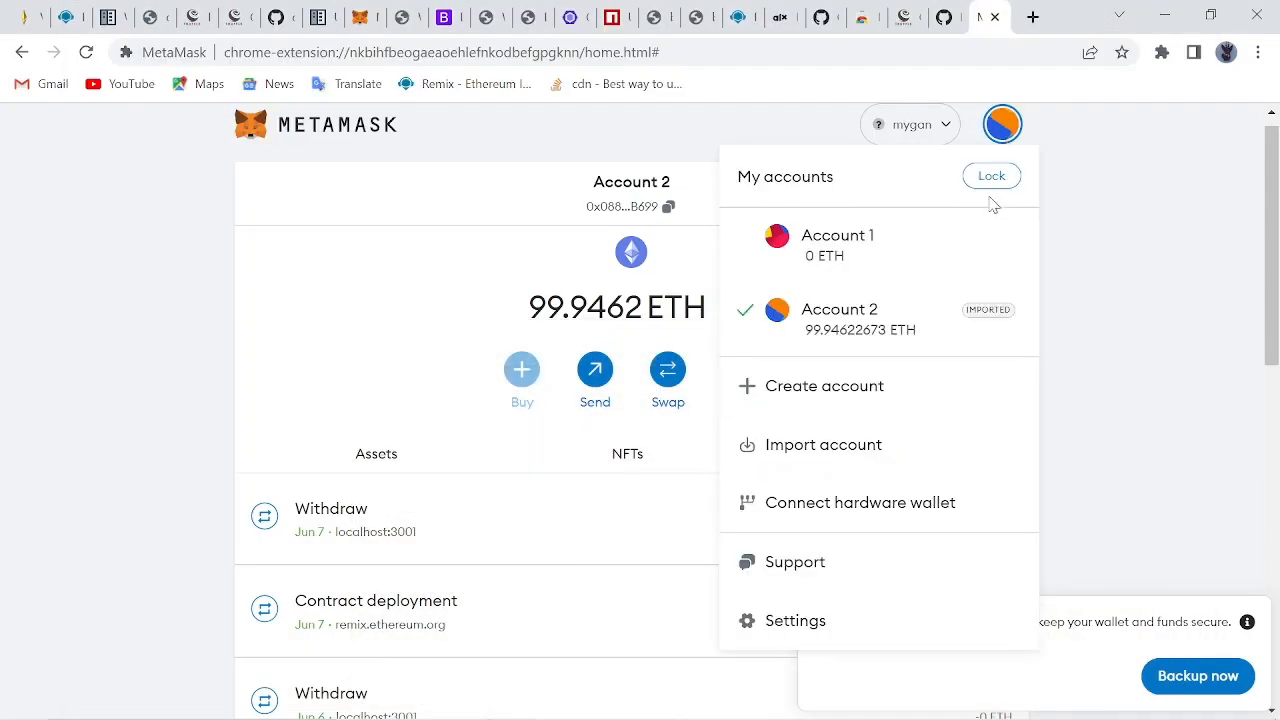
left_click(824, 450)
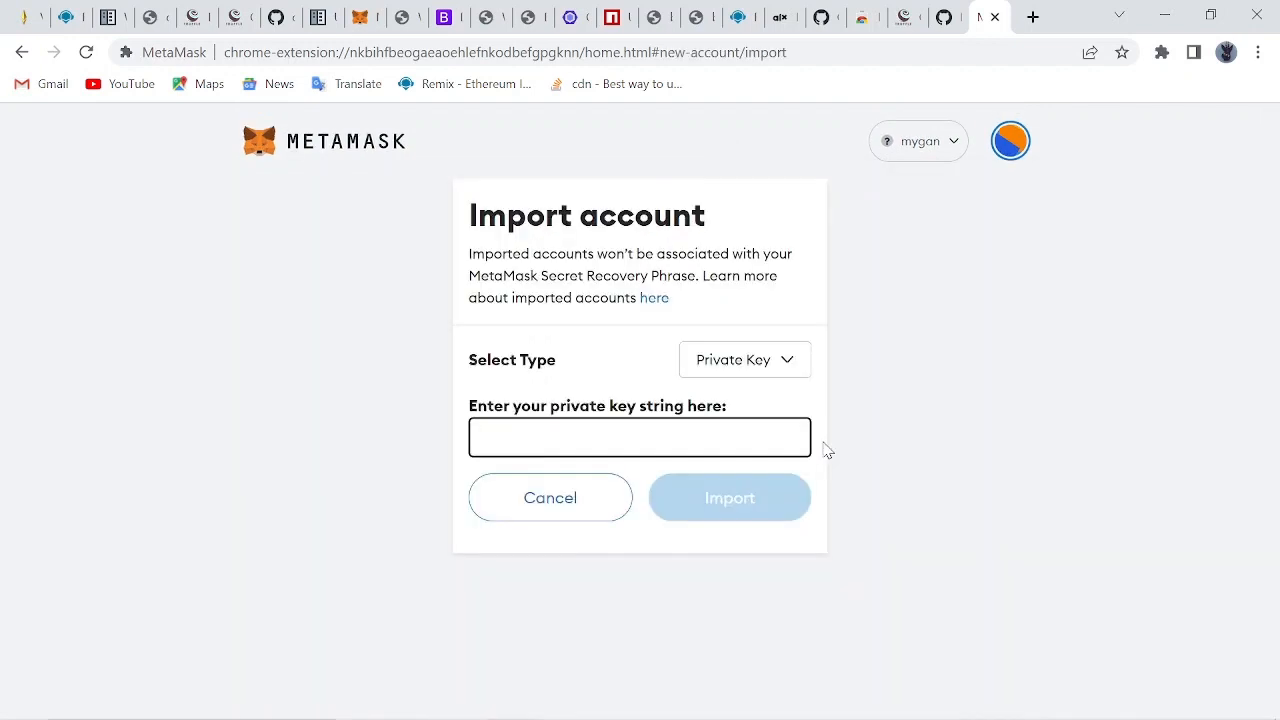
key("ctrl+v")
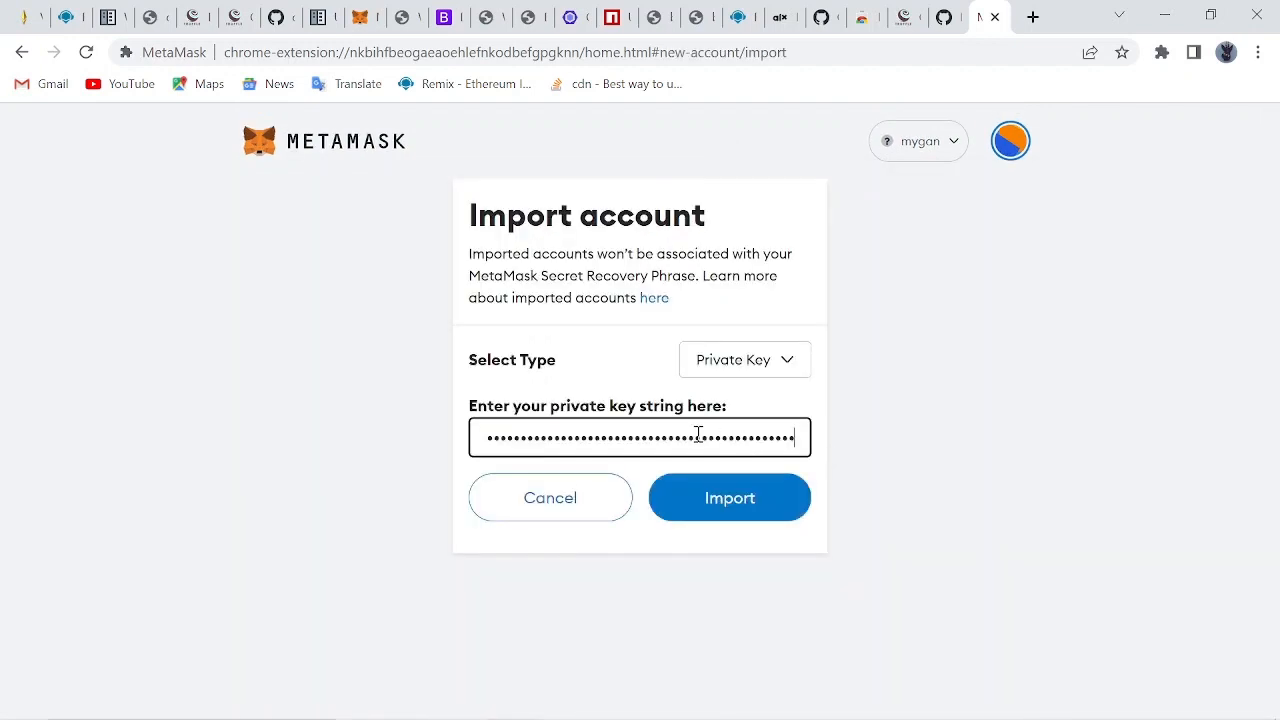
left_click(727, 502)
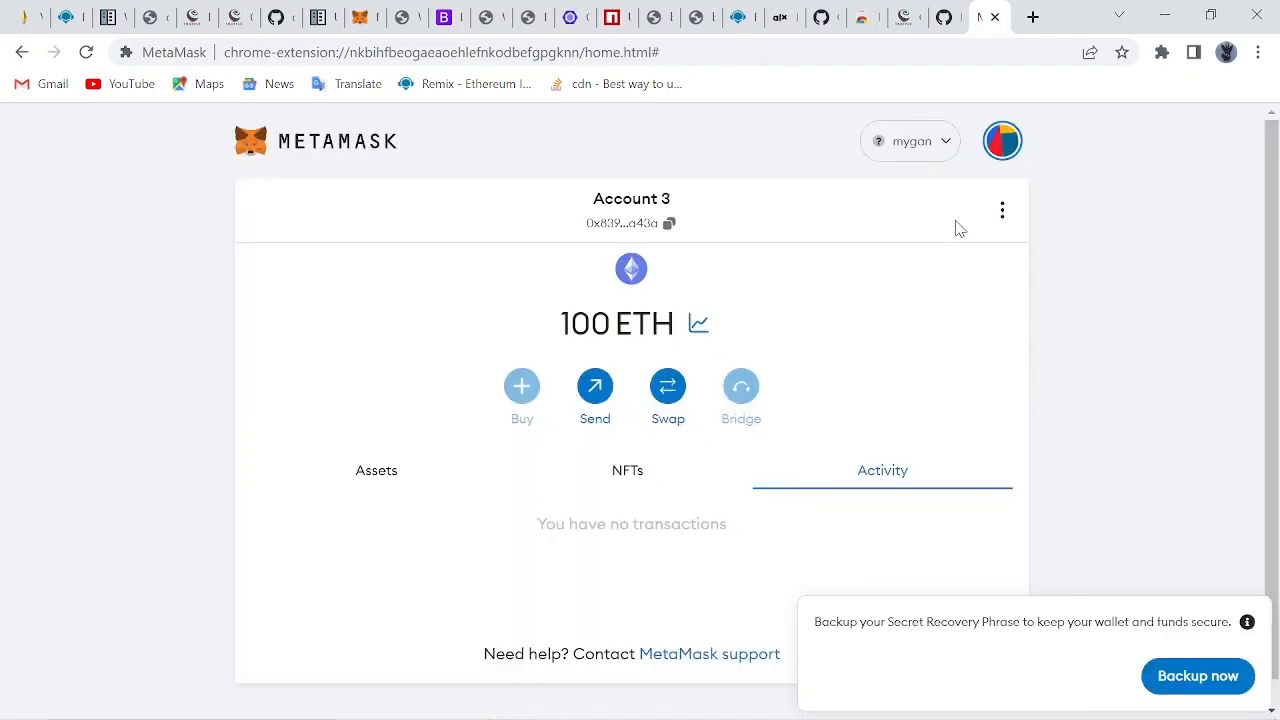
left_click(1003, 141)
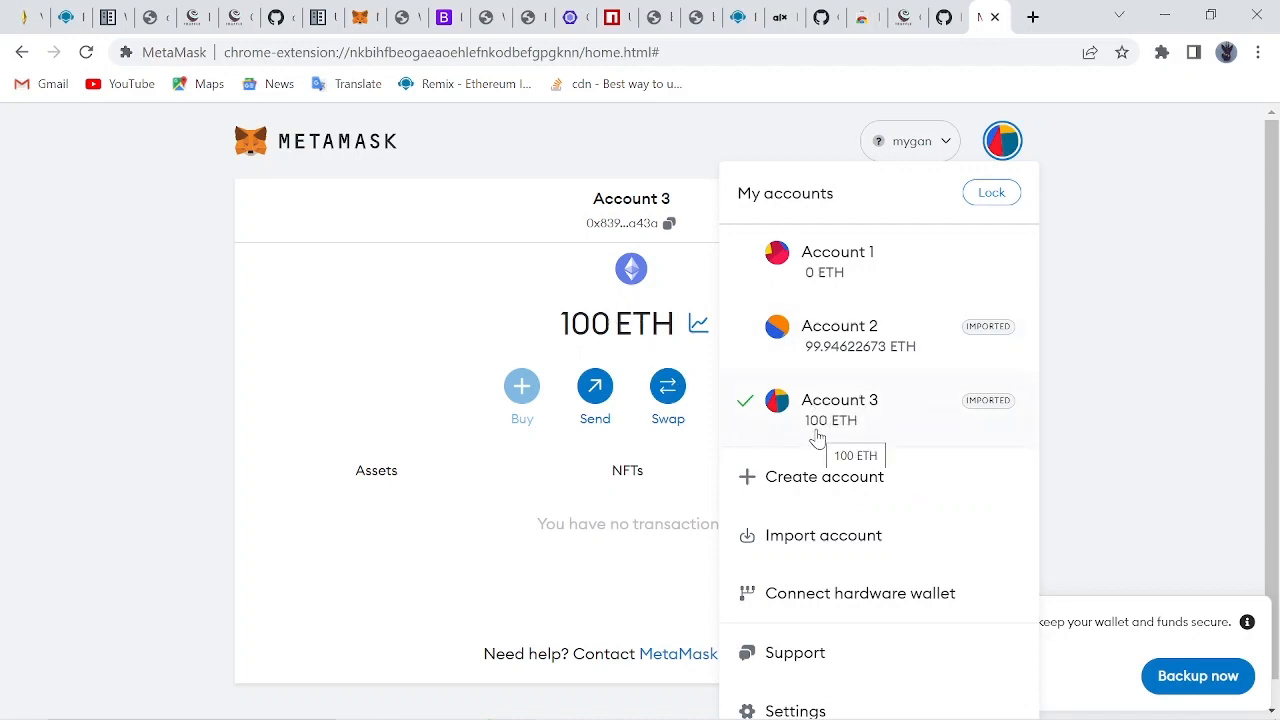
left_click(603, 312)
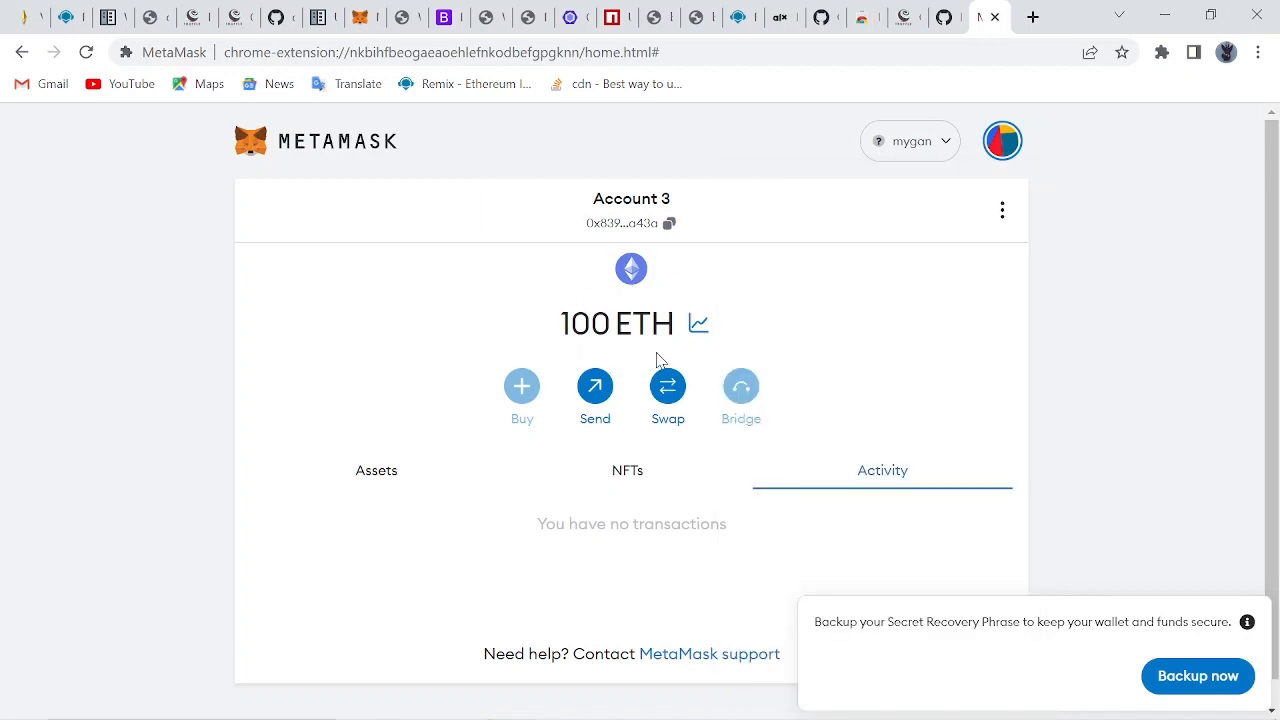